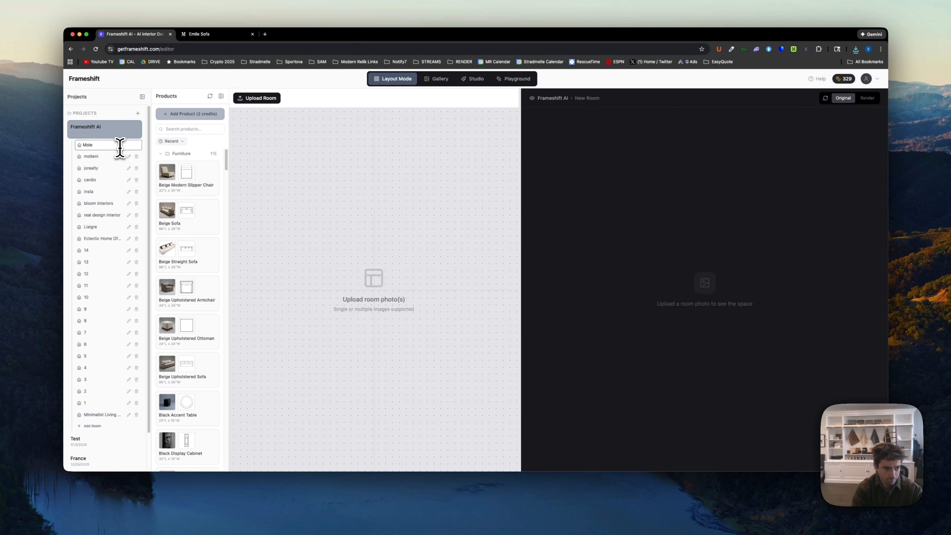
- Name the new room Molteni 2 and upload 67d7d63bcef12_Molteni_Catalogo_7.jpg from the Desktop's molteni folder as its room photo
{"action": "key", "text": "Return"}
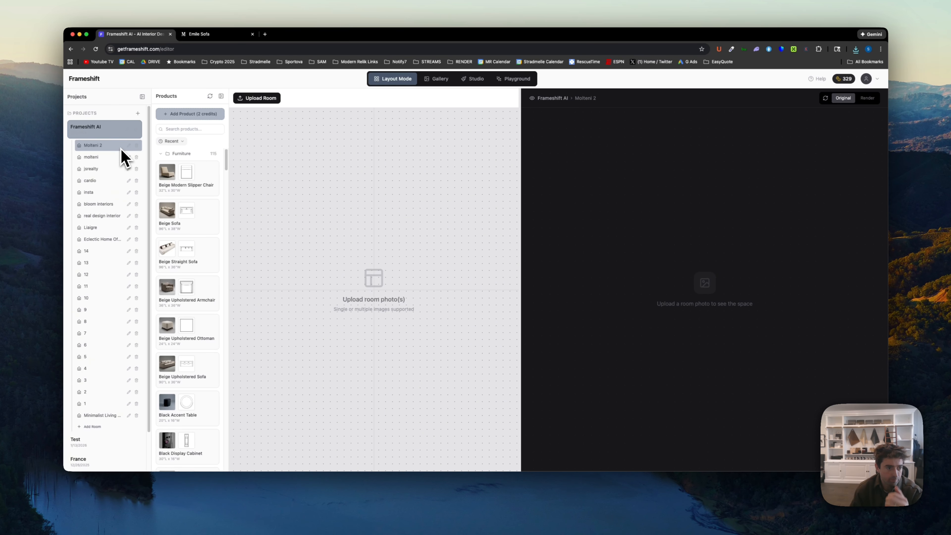
{"action": "left_click", "coordinate": [251, 99]}
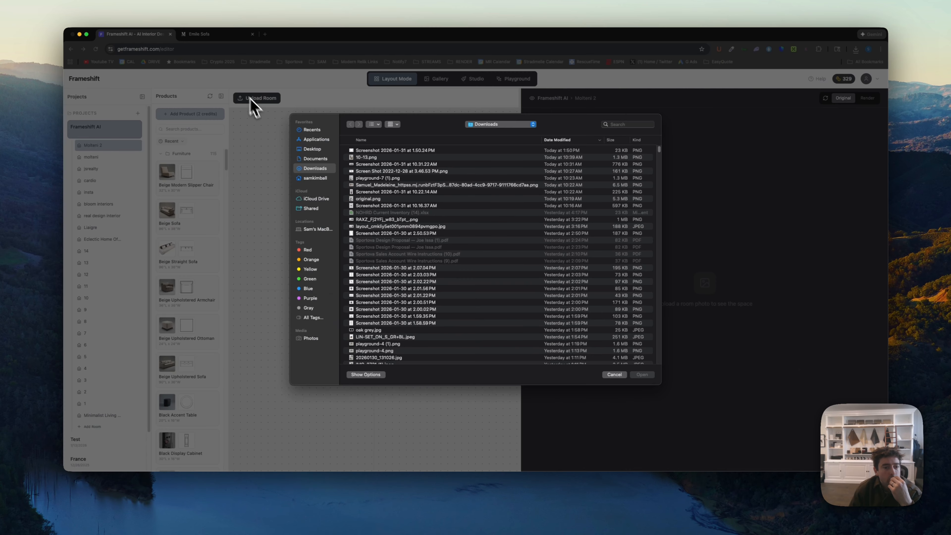
{"action": "left_click", "coordinate": [310, 149]}
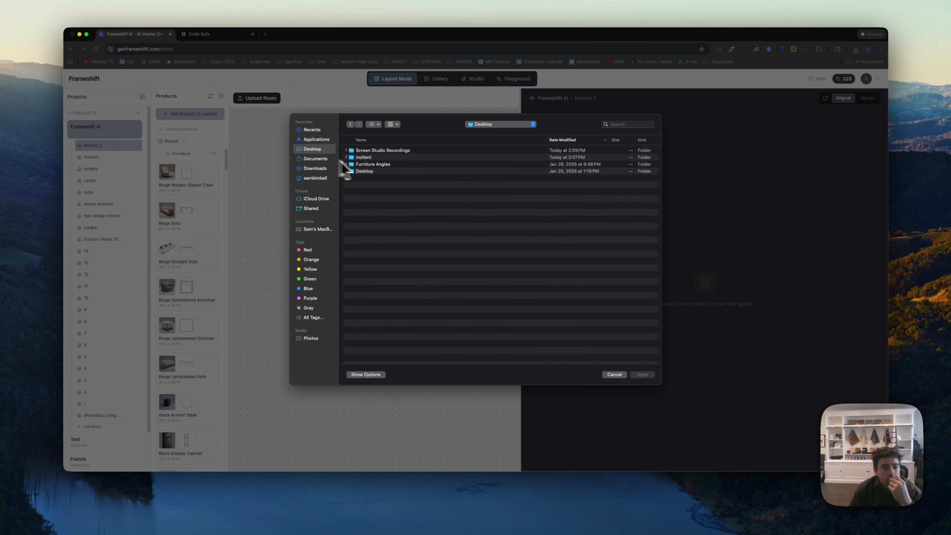
{"action": "double_click", "coordinate": [369, 158]}
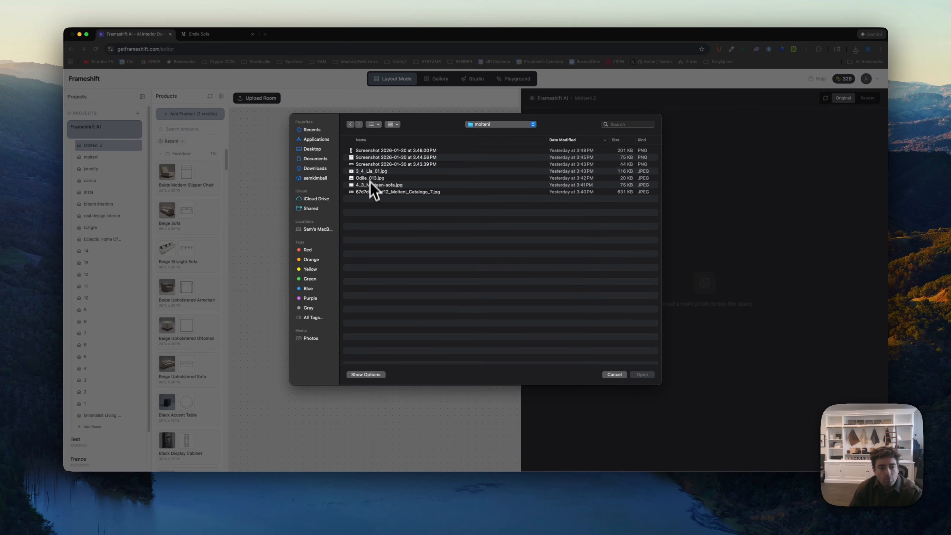
{"action": "left_click", "coordinate": [373, 191]}
{"action": "key", "text": "space"}
{"action": "key", "text": "space"}
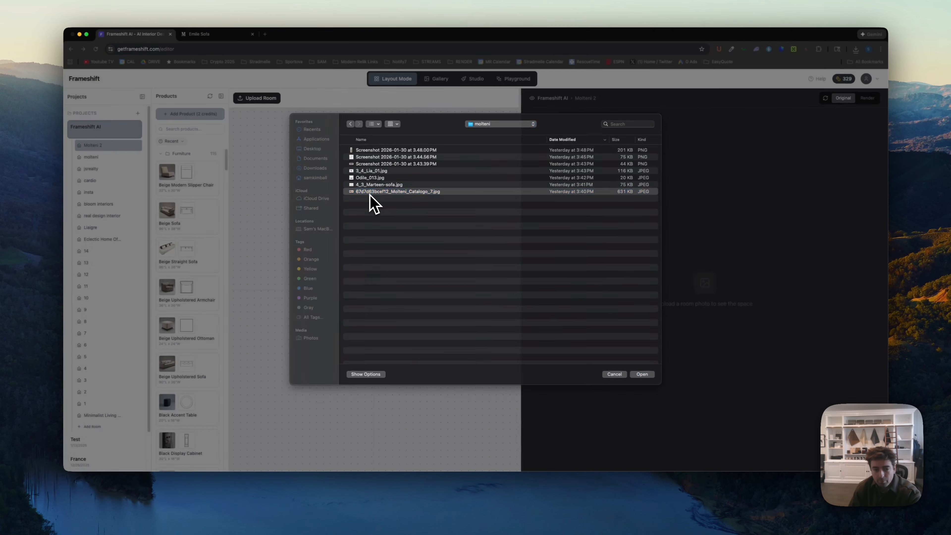
{"action": "key", "text": "Return"}
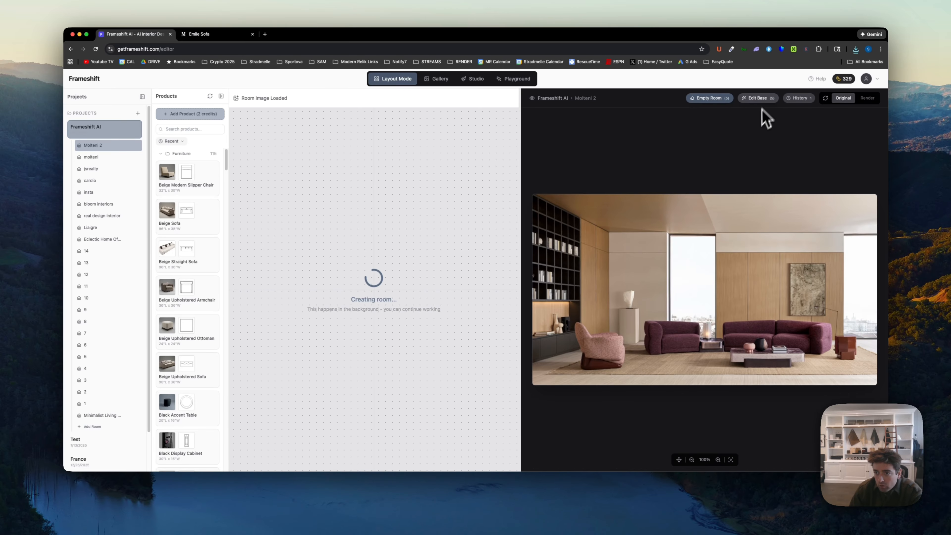
- Edit the base room image with the prompt "remove all furniture"
{"action": "left_click", "coordinate": [757, 98]}
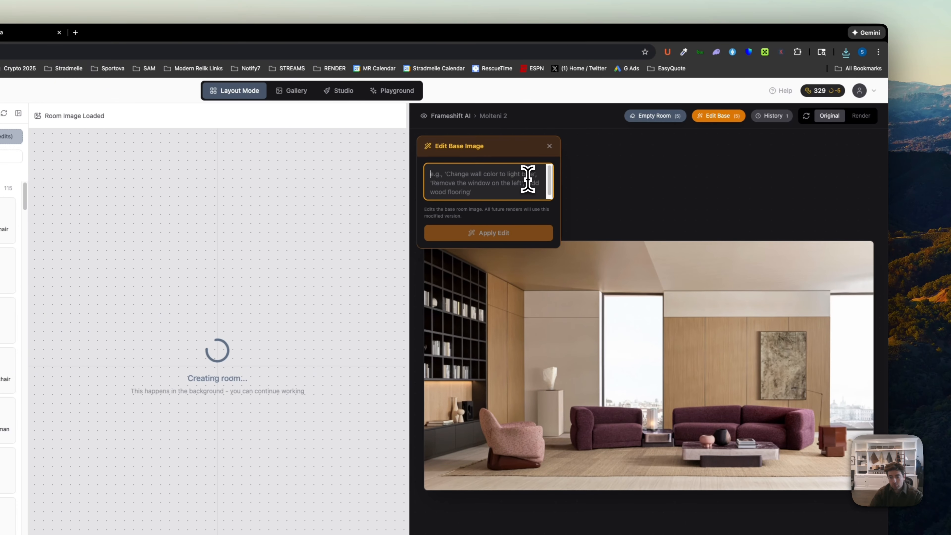
{"action": "type", "text": "remove all furniture"}
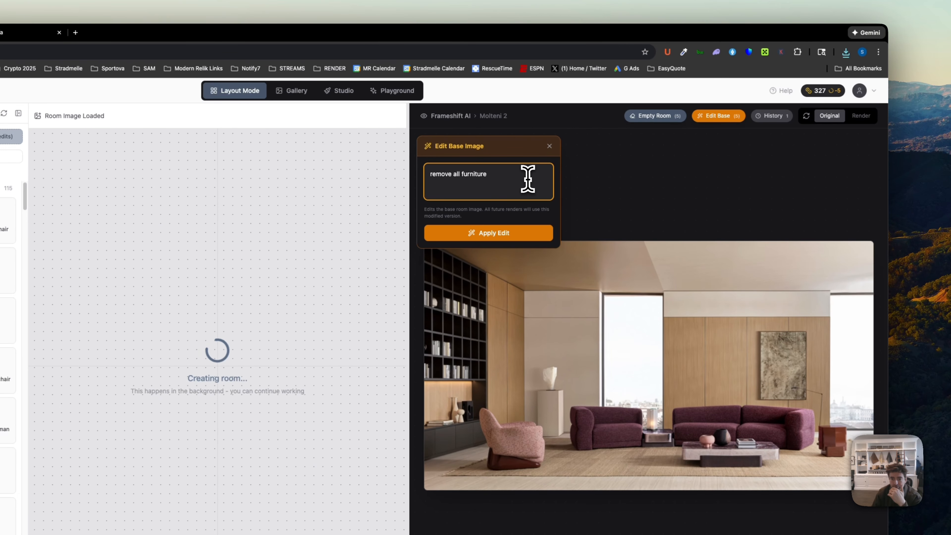
{"action": "left_click", "coordinate": [530, 221]}
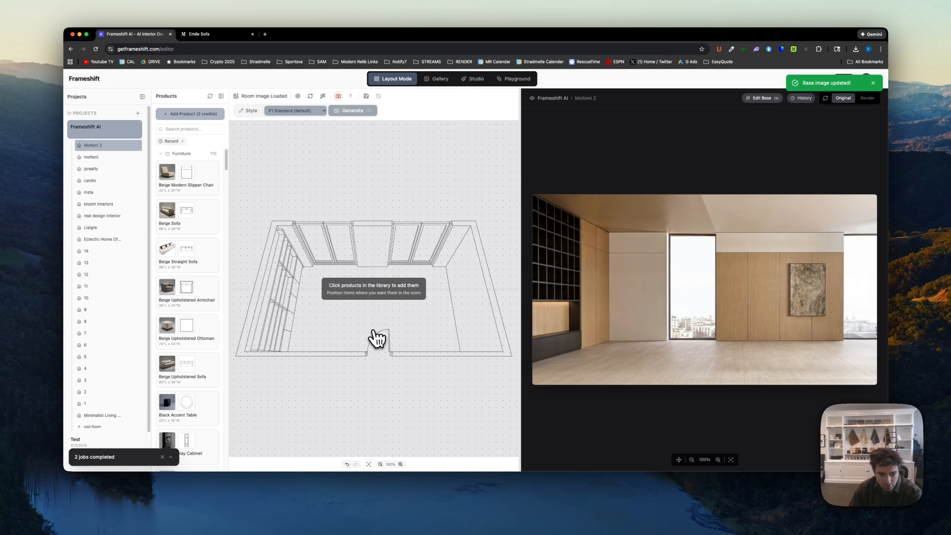
- Regenerate the floorplan from the emptied room image
{"action": "left_click", "coordinate": [310, 97]}
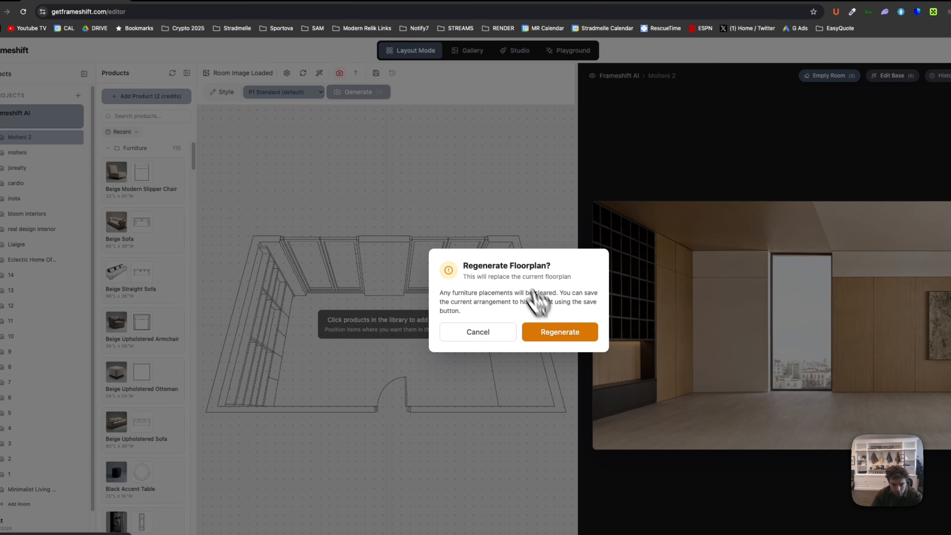
{"action": "left_click", "coordinate": [560, 332]}
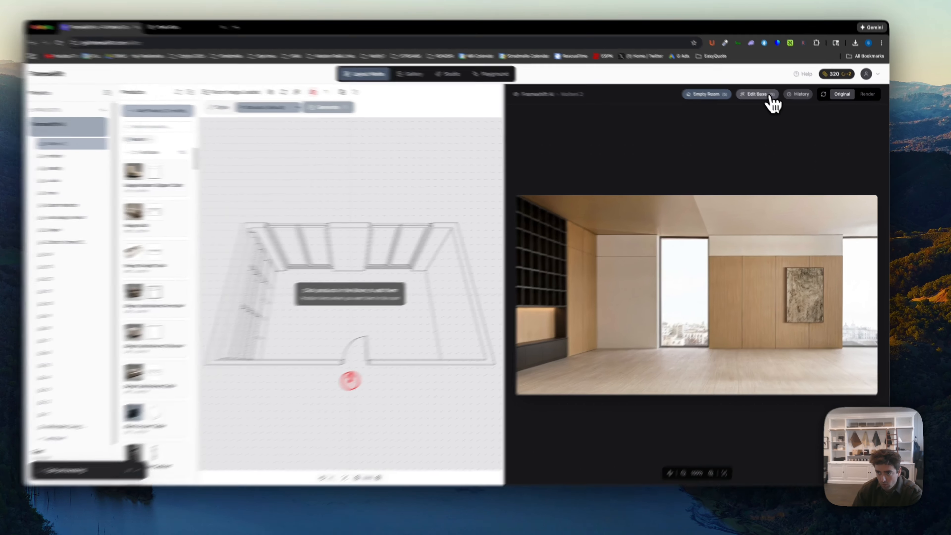
- Restore the Original upload version of the base image from its history and regenerate the floorplan from it
{"action": "left_click", "coordinate": [766, 99]}
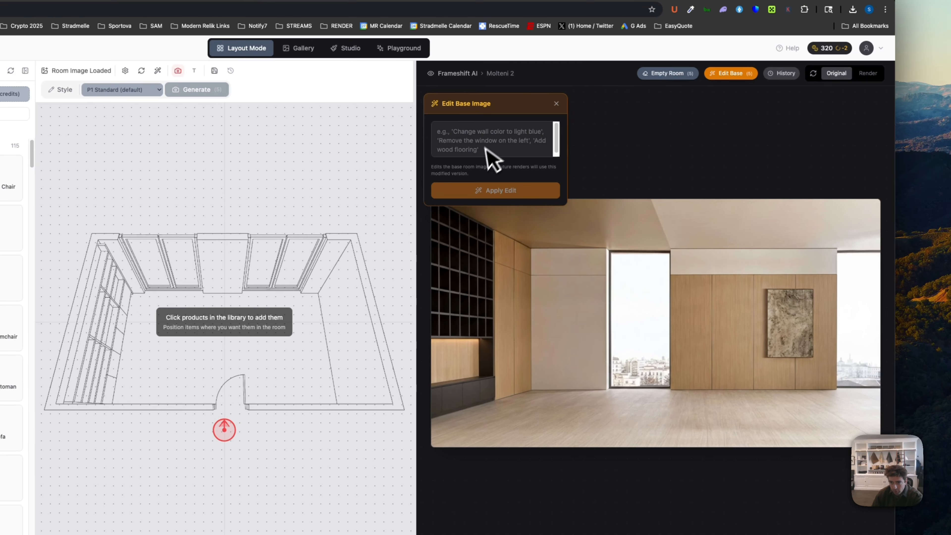
{"action": "left_click", "coordinate": [556, 104]}
{"action": "left_click", "coordinate": [783, 79]}
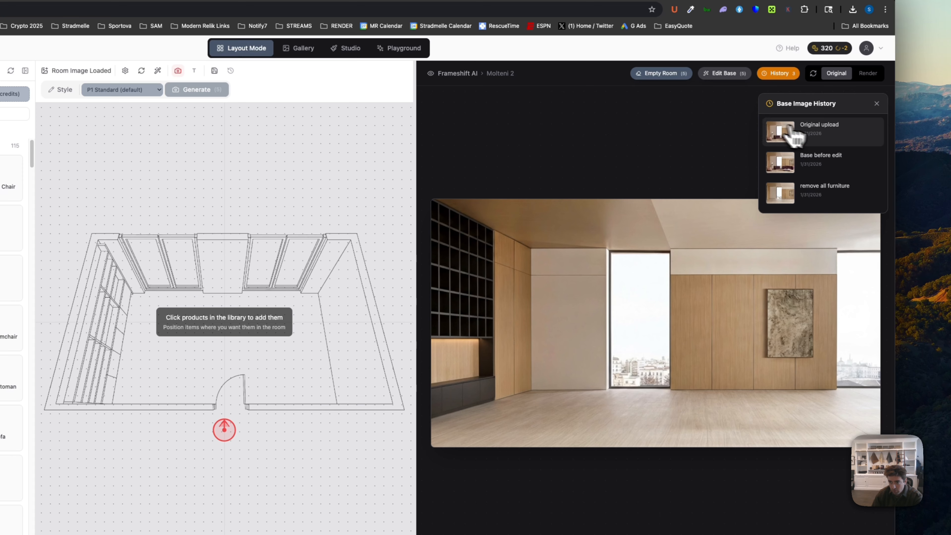
{"action": "left_click", "coordinate": [819, 139]}
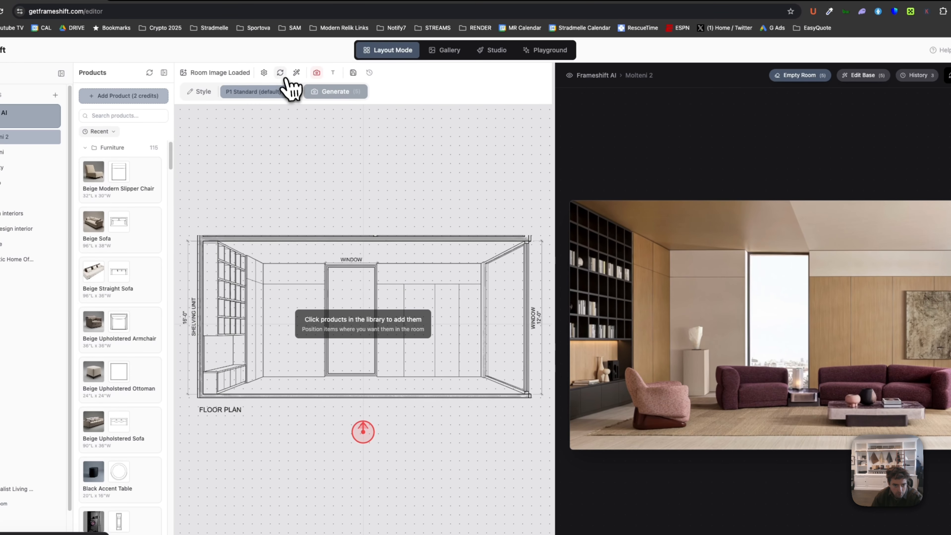
{"action": "left_click", "coordinate": [282, 75]}
{"action": "left_click", "coordinate": [536, 331]}
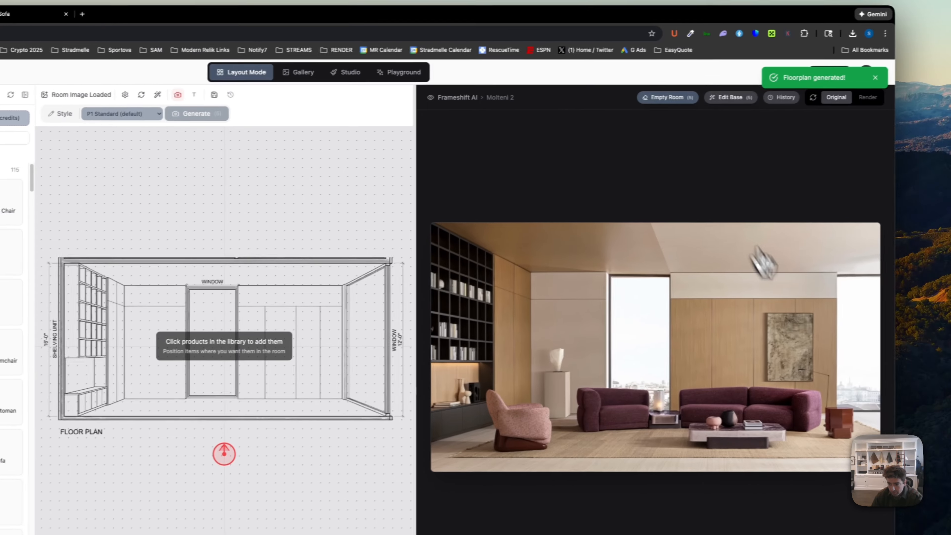
- Switch the base image back to the "remove all furniture" version from its history
{"action": "left_click", "coordinate": [746, 109]}
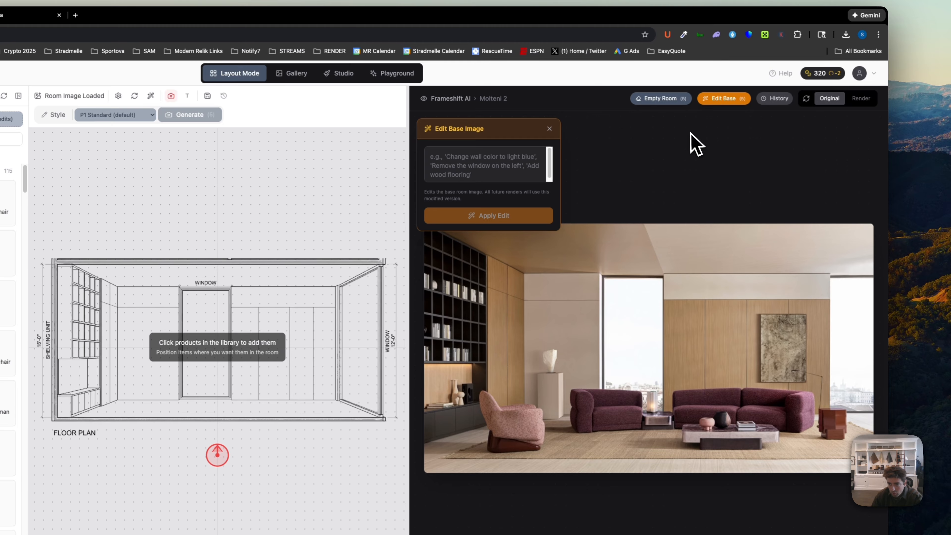
{"action": "left_click", "coordinate": [549, 129]}
{"action": "left_click", "coordinate": [774, 98]}
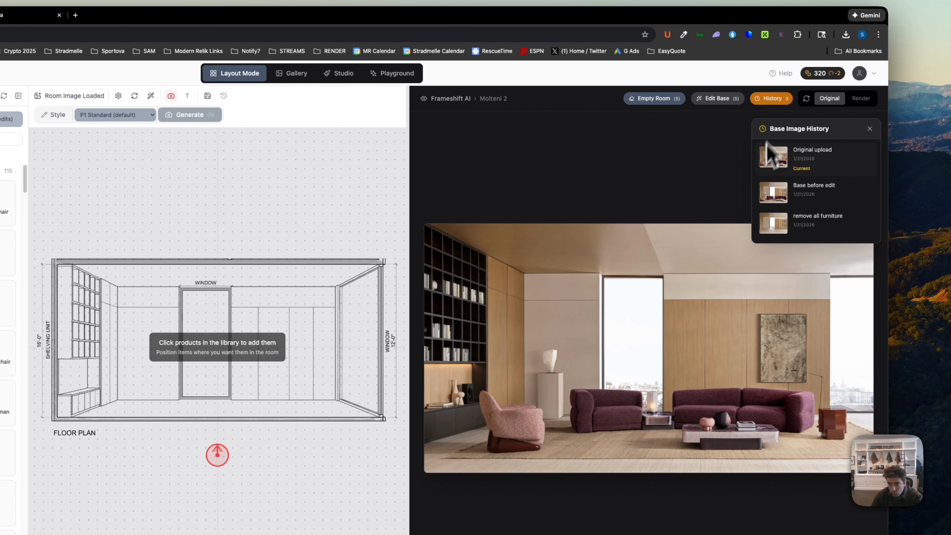
{"action": "left_click", "coordinate": [806, 234]}
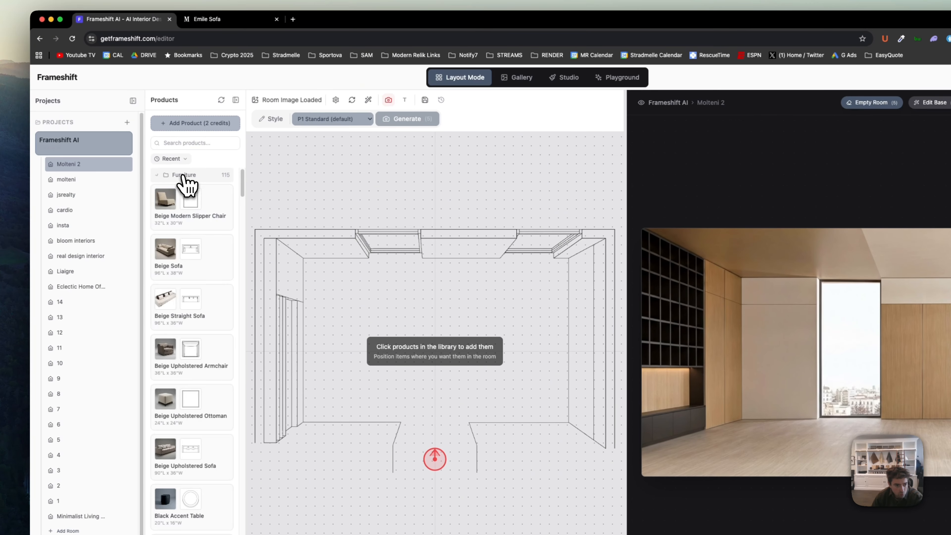
- Collapse the Furniture category, start adding products and preview the product images in the molteni folder
{"action": "left_click", "coordinate": [184, 175]}
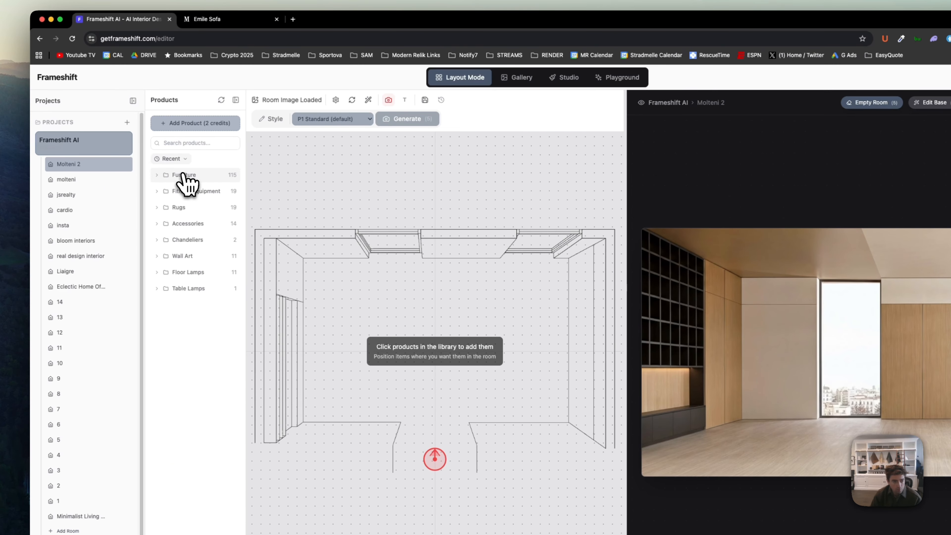
{"action": "left_click", "coordinate": [202, 123]}
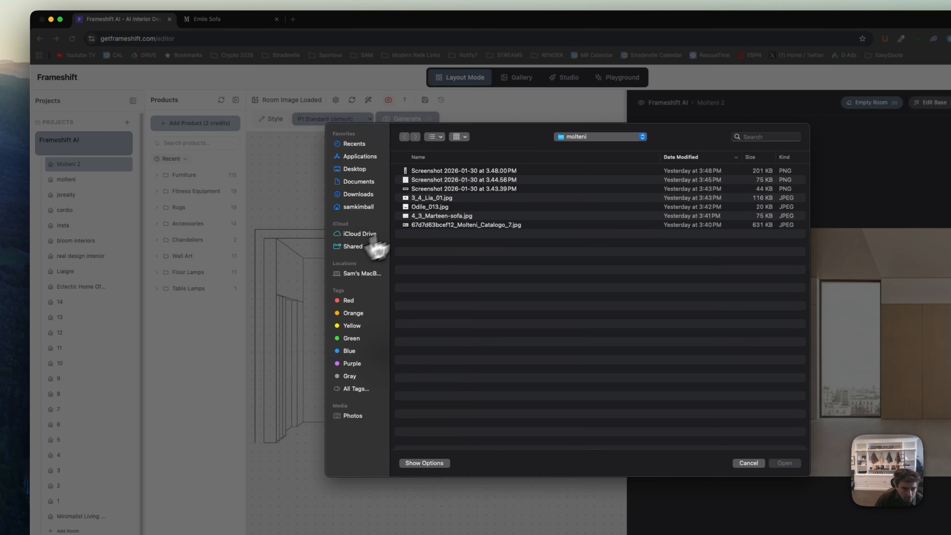
{"action": "left_click", "coordinate": [461, 171]}
{"action": "key", "text": "space"}
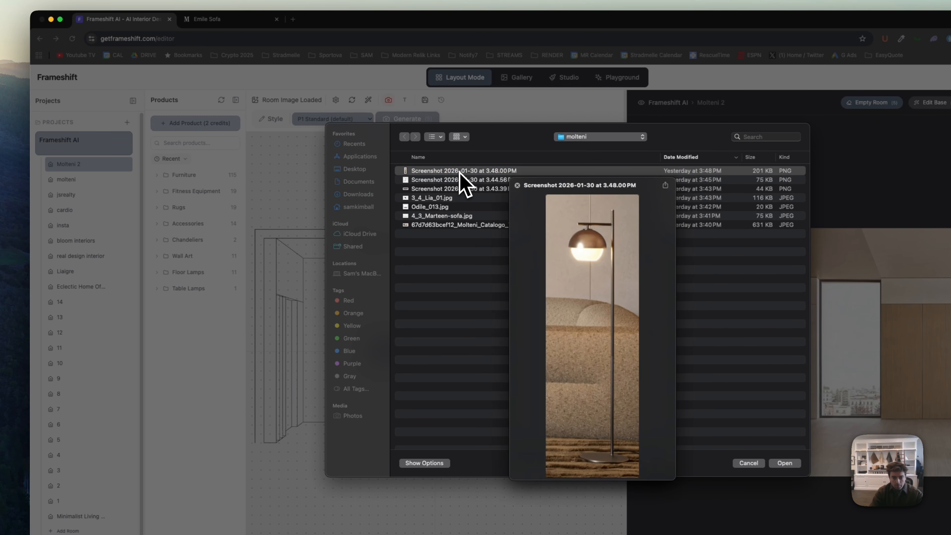
{"action": "key", "text": "space"}
{"action": "key", "text": "space"}
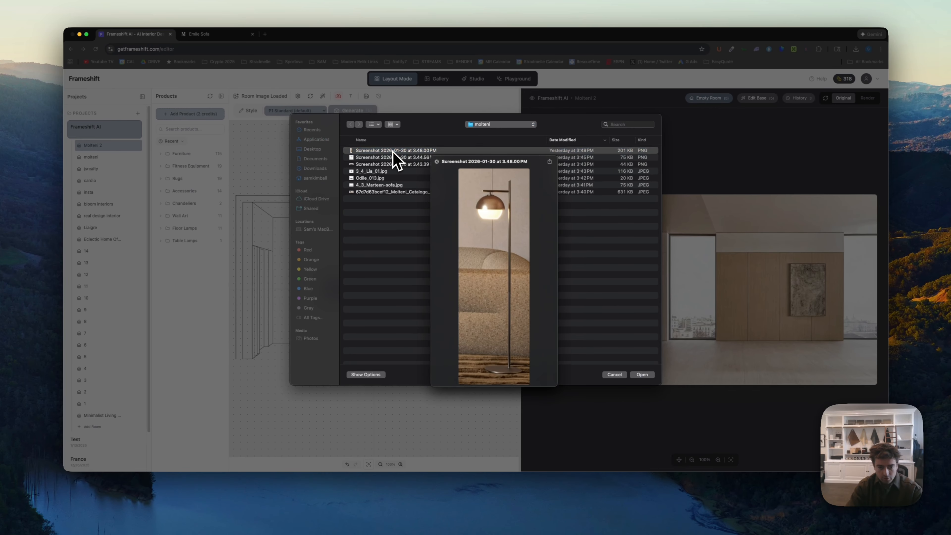
{"action": "key", "text": "shift+Down"}
{"action": "key", "text": "shift+Down"}
{"action": "key", "text": "shift+Down"}
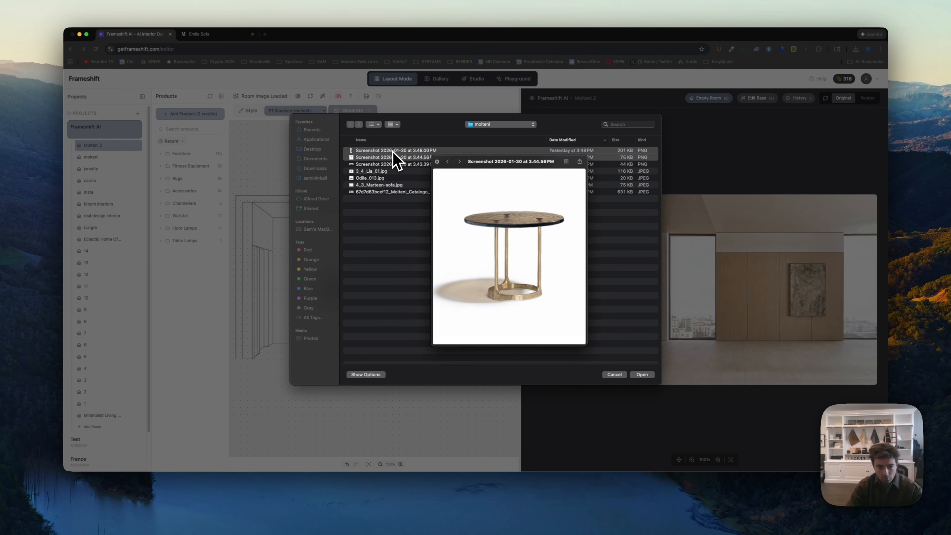
{"action": "key", "text": "space"}
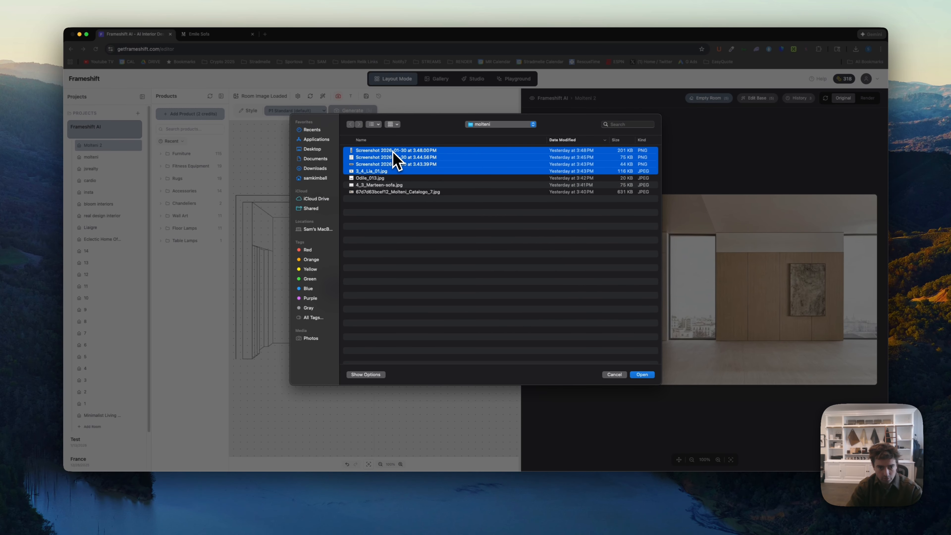
{"action": "key", "text": "space"}
{"action": "key", "text": "Down"}
{"action": "key", "text": "Down"}
{"action": "key", "text": "Down"}
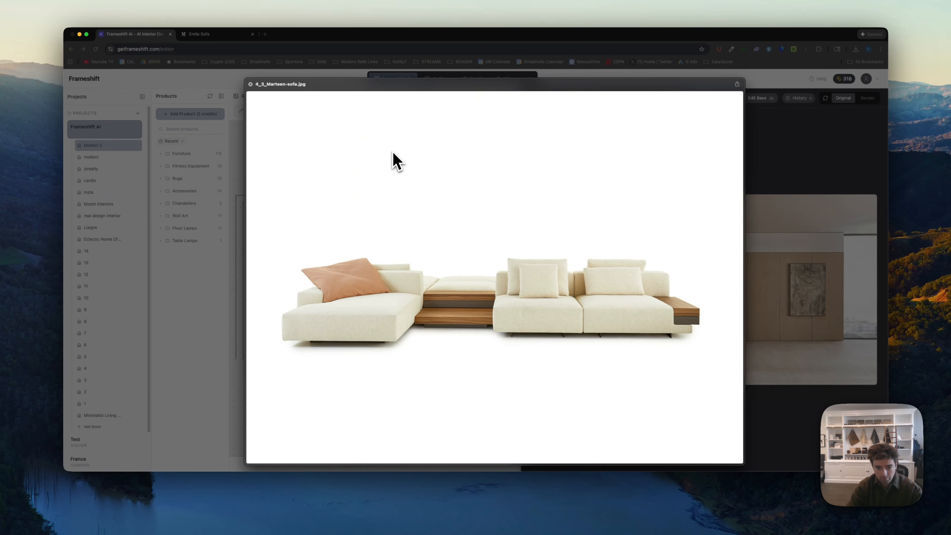
{"action": "key", "text": "Up"}
{"action": "key", "text": "shift+Up"}
{"action": "key", "text": "shift+Up"}
{"action": "key", "text": "shift+Down"}
{"action": "key", "text": "shift+Up"}
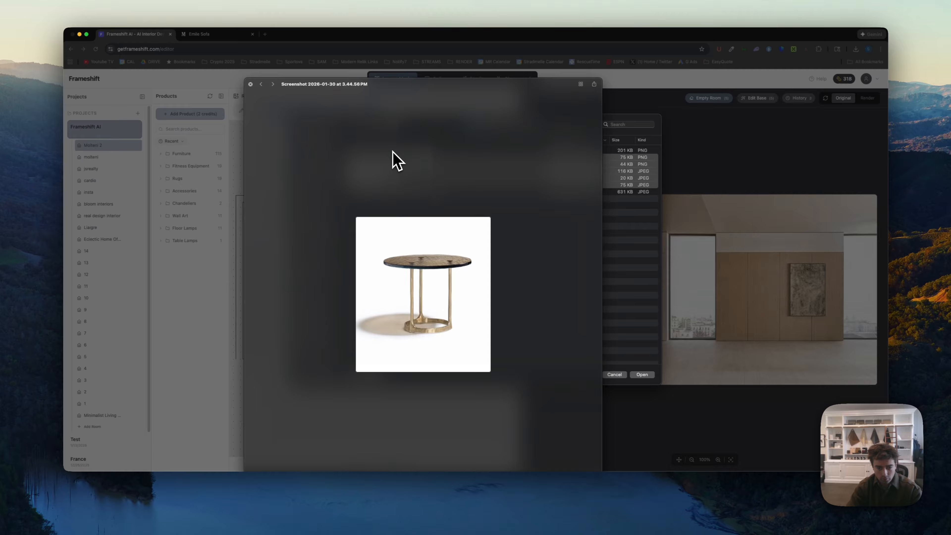
{"action": "key", "text": "shift+Down"}
{"action": "key", "text": "space"}
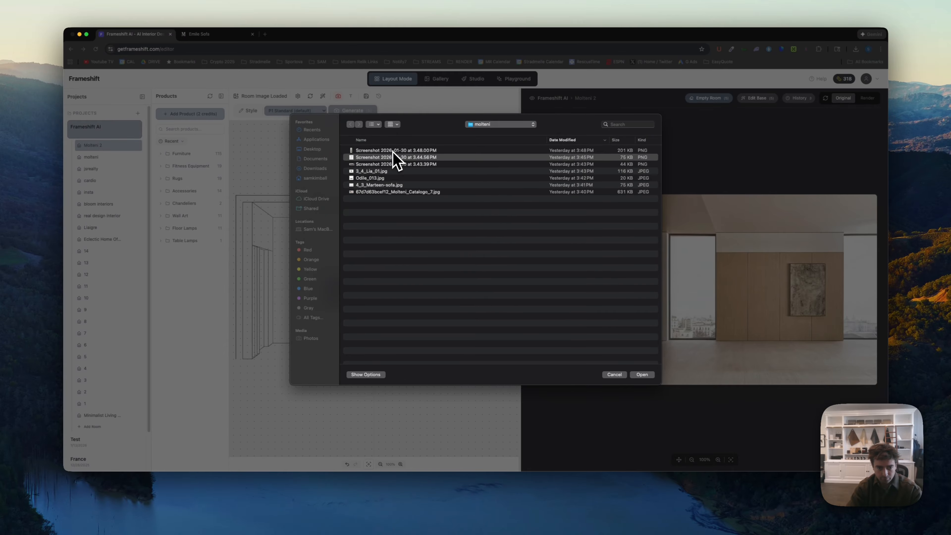
- Add the six molteni images from Screenshot 2026-01-30 at 3.48.00 PM through 4_3_Marteen-sofa.jpg as products and filter the product list to the last 10 minutes
{"action": "left_click", "coordinate": [392, 150]}
{"action": "key", "text": "shift+Down"}
{"action": "key", "text": "shift+Down"}
{"action": "key", "text": "shift+Down"}
{"action": "key", "text": "shift+Down"}
{"action": "key", "text": "shift+Down"}
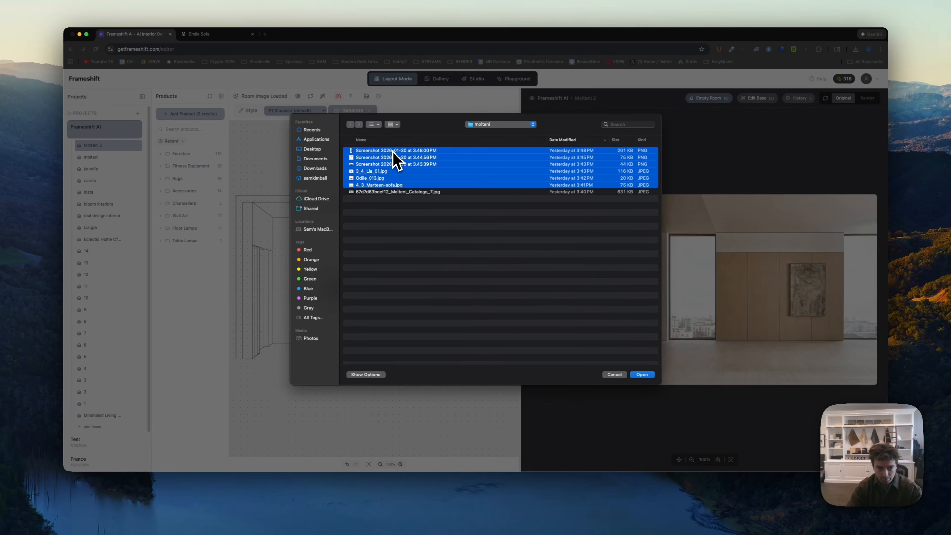
{"action": "key", "text": "Return"}
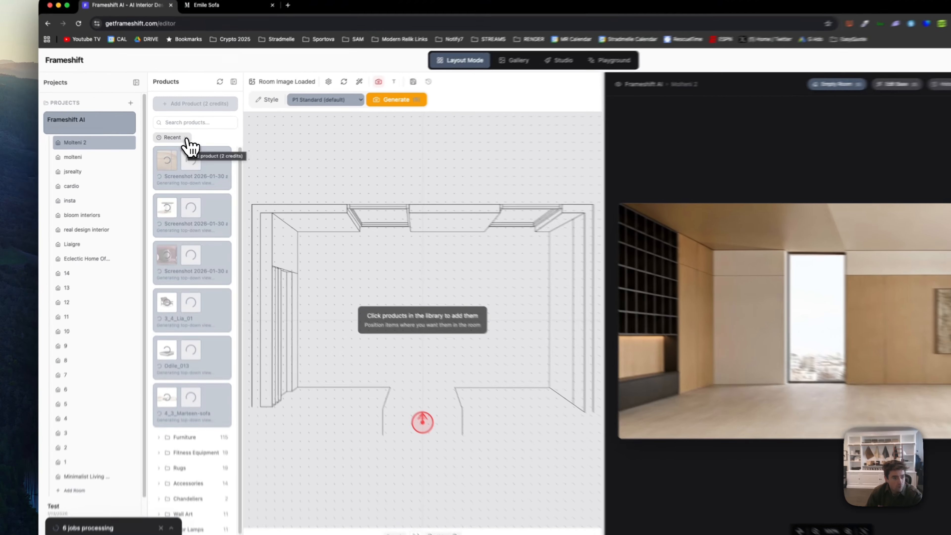
{"action": "left_click", "coordinate": [176, 141]}
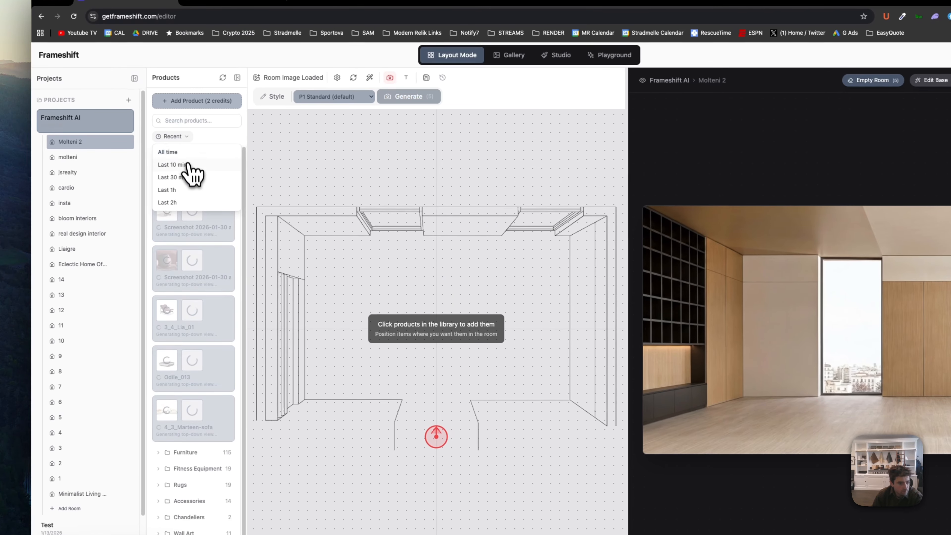
{"action": "left_click", "coordinate": [181, 165]}
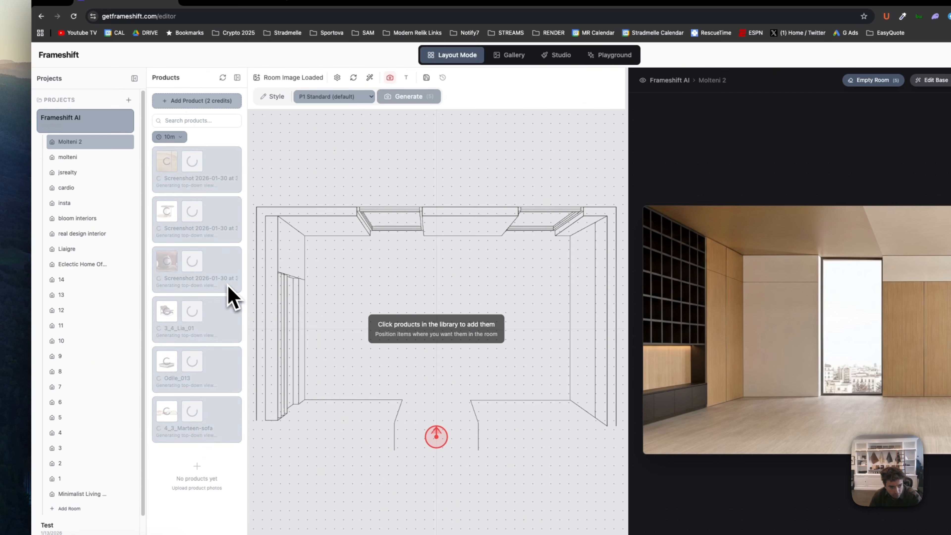
- Add Screenshot 2026-01-31 at 2.10.45 PM from Downloads as a product after previewing it, and refresh the product list
{"action": "left_click", "coordinate": [210, 100]}
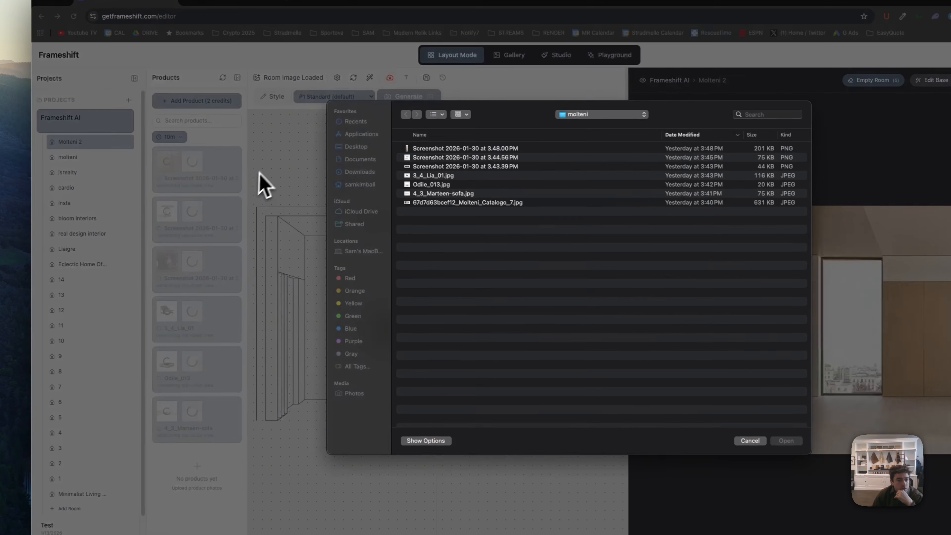
{"action": "left_click", "coordinate": [356, 172]}
{"action": "left_click", "coordinate": [448, 149]}
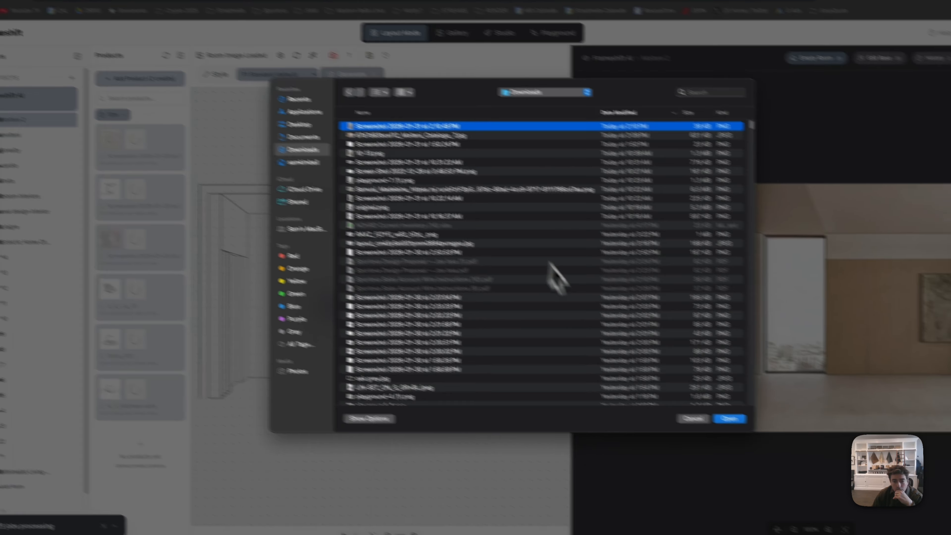
{"action": "key", "text": "space"}
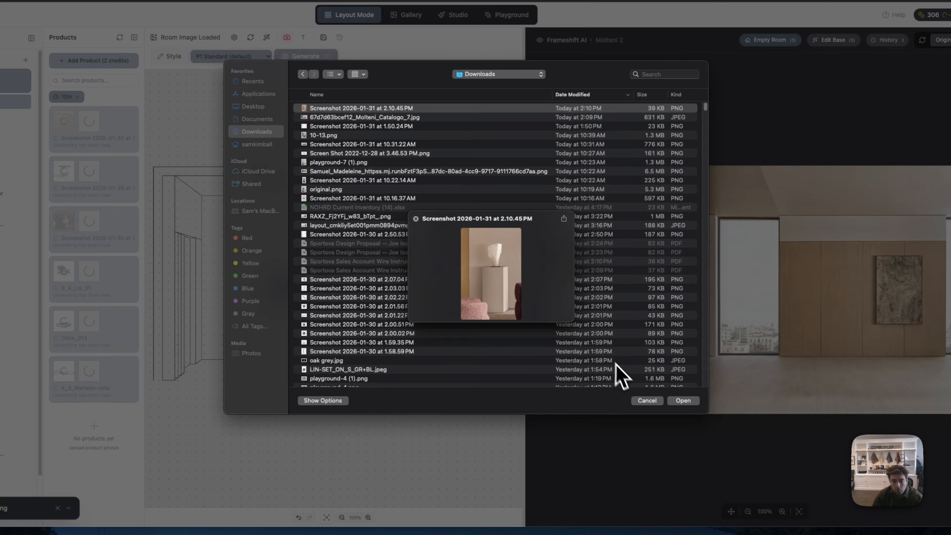
{"action": "key", "text": "space"}
{"action": "left_click", "coordinate": [686, 403]}
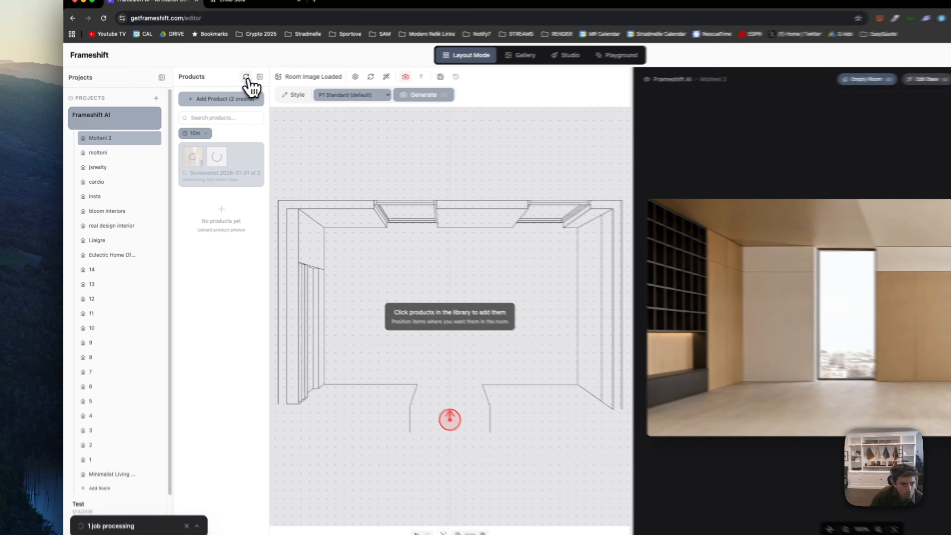
{"action": "left_click", "coordinate": [246, 77]}
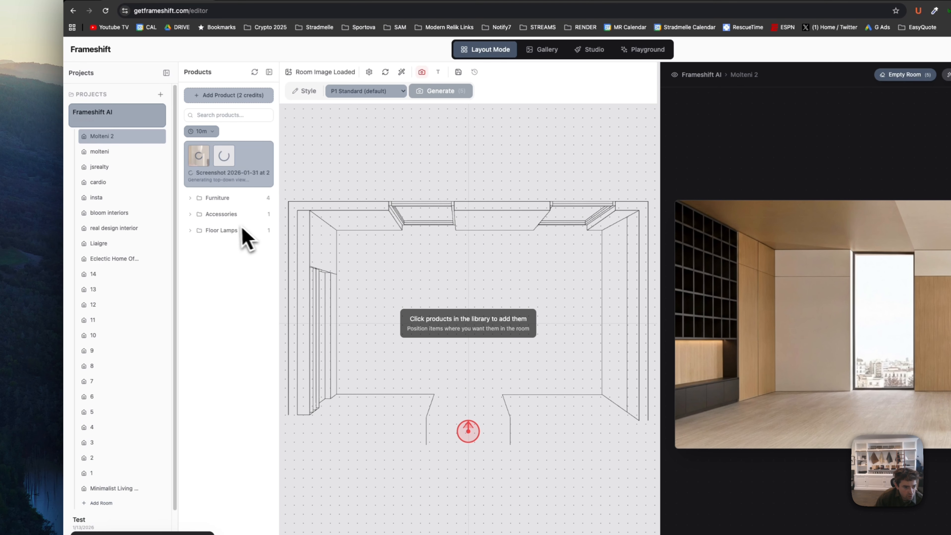
- Expand the Furniture, Accessories and Floor Lamps categories and place the Modern Sectional Sofa centrally near the back wall of the floorplan
{"action": "left_click", "coordinate": [217, 196]}
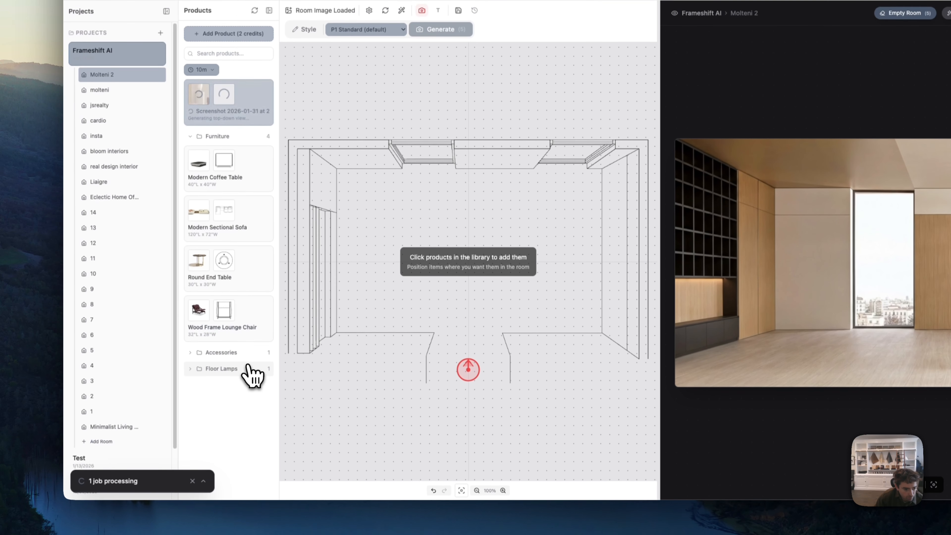
{"action": "left_click", "coordinate": [225, 414]}
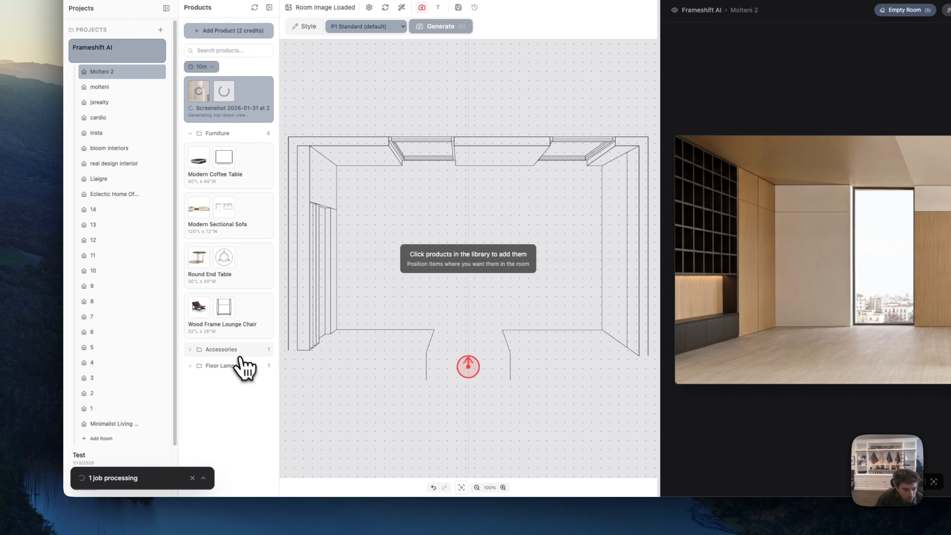
{"action": "left_click", "coordinate": [226, 415]}
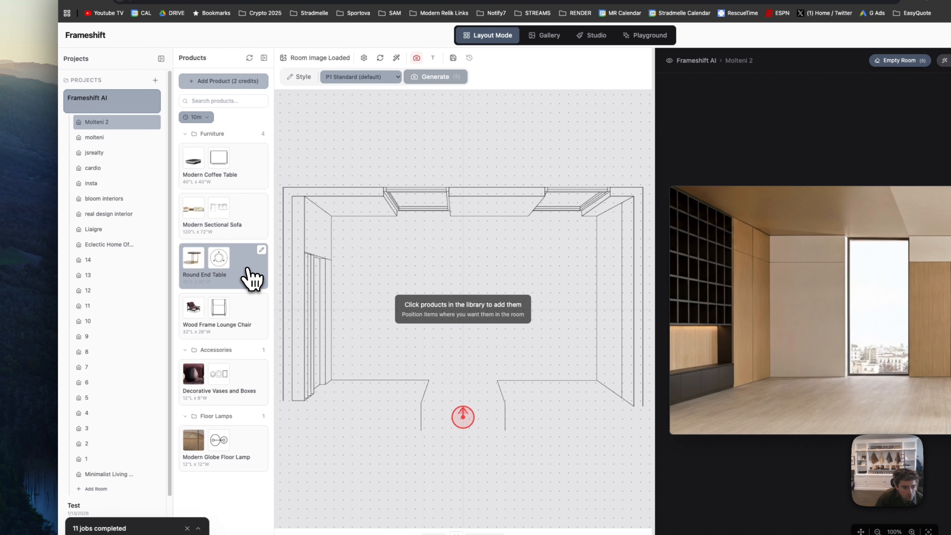
{"action": "left_click", "coordinate": [244, 218]}
{"action": "left_click_drag", "start_coordinate": [444, 313], "coordinate": [494, 267]}
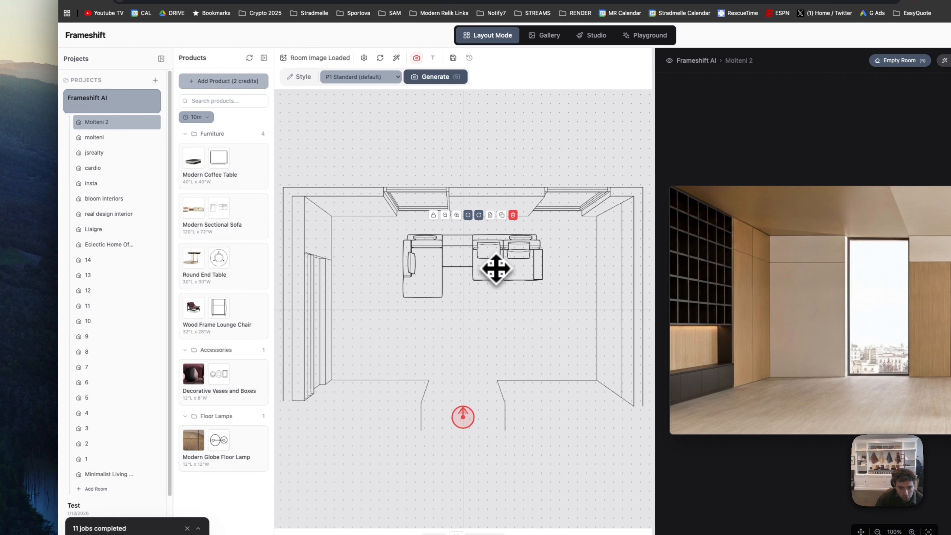
{"action": "left_click", "coordinate": [528, 344]}
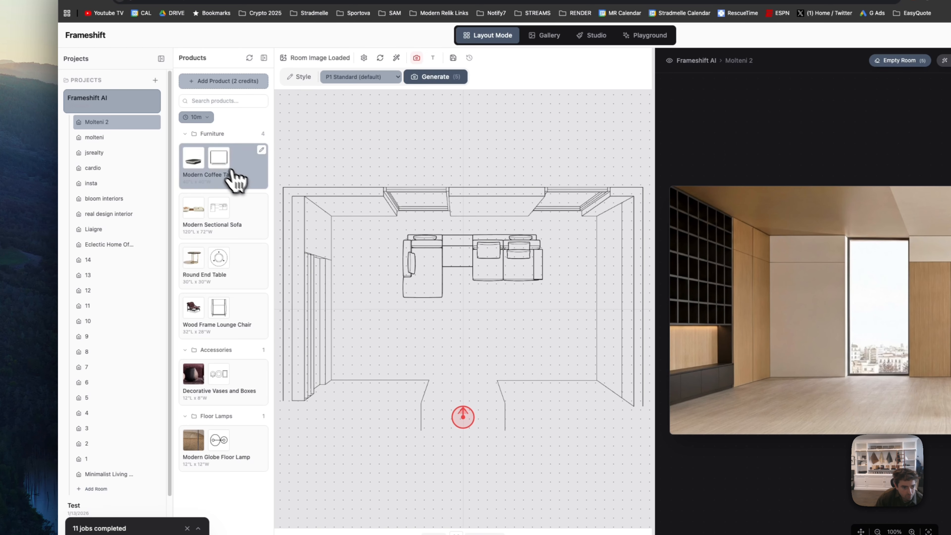
- Place the Modern Coffee Table centrally in front of the sectional sofa
{"action": "left_click", "coordinate": [239, 176]}
{"action": "left_click_drag", "start_coordinate": [416, 312], "coordinate": [483, 314]}
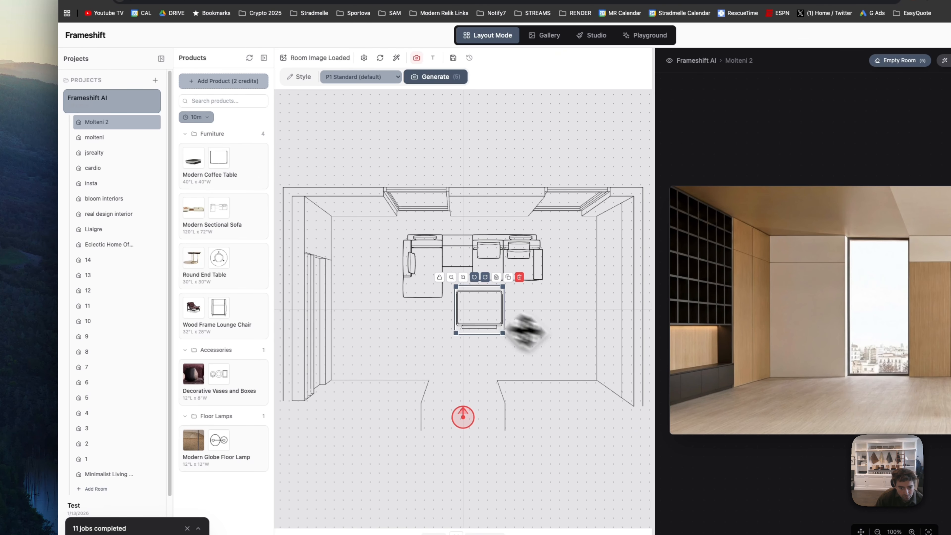
{"action": "left_click", "coordinate": [477, 345]}
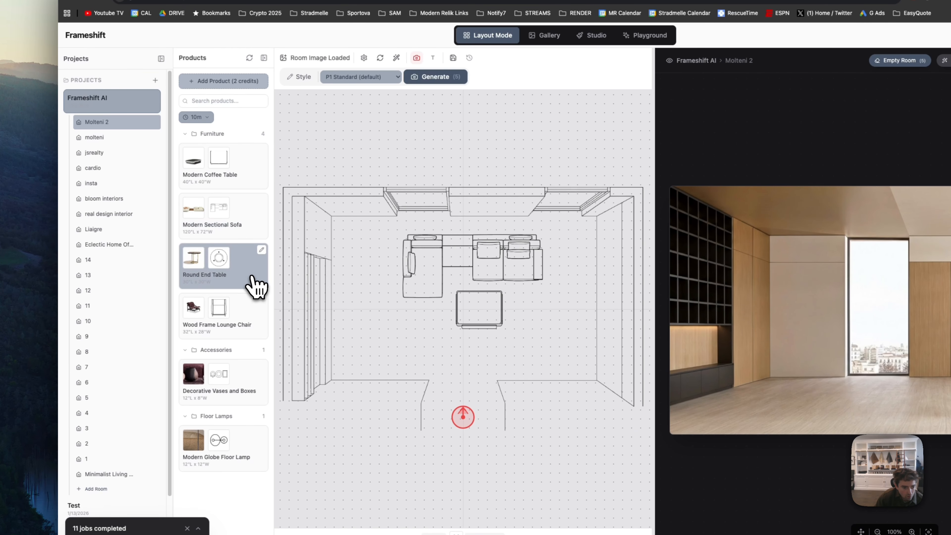
- Place the Round End Table, slightly shrunk, and the Modern Globe Floor Lamp beside the sofa's right end
{"action": "left_click", "coordinate": [257, 287]}
{"action": "left_click_drag", "start_coordinate": [419, 314], "coordinate": [558, 286]}
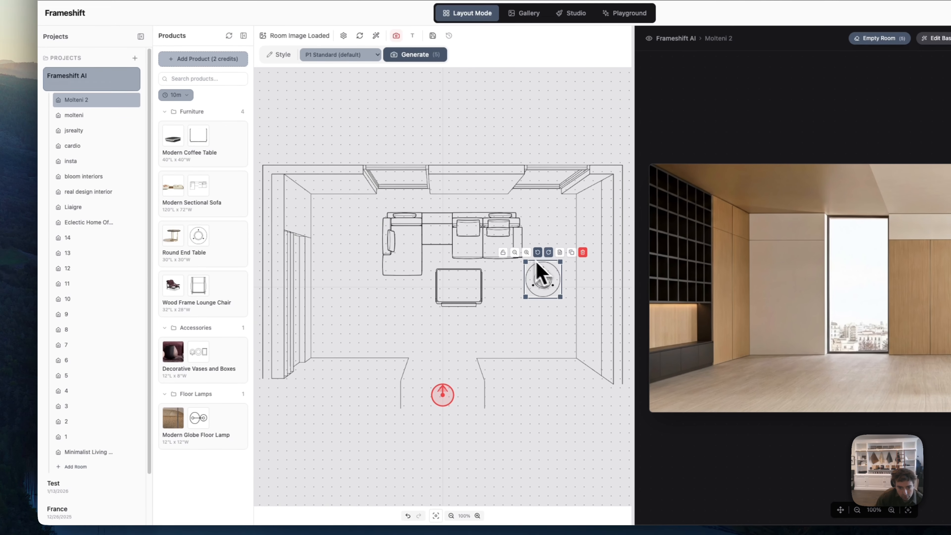
{"action": "left_click", "coordinate": [515, 253]}
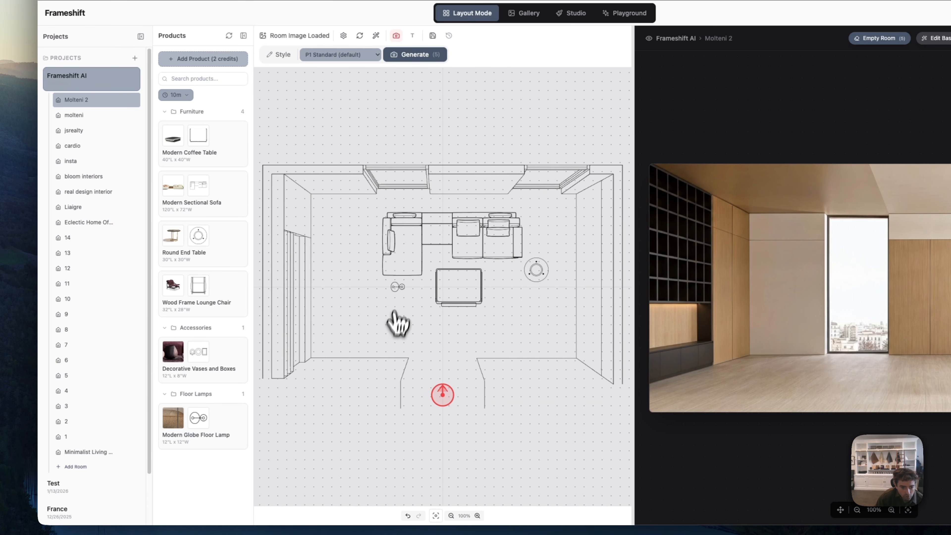
{"action": "left_click_drag", "start_coordinate": [397, 286], "coordinate": [533, 228]}
{"action": "left_click", "coordinate": [476, 277]}
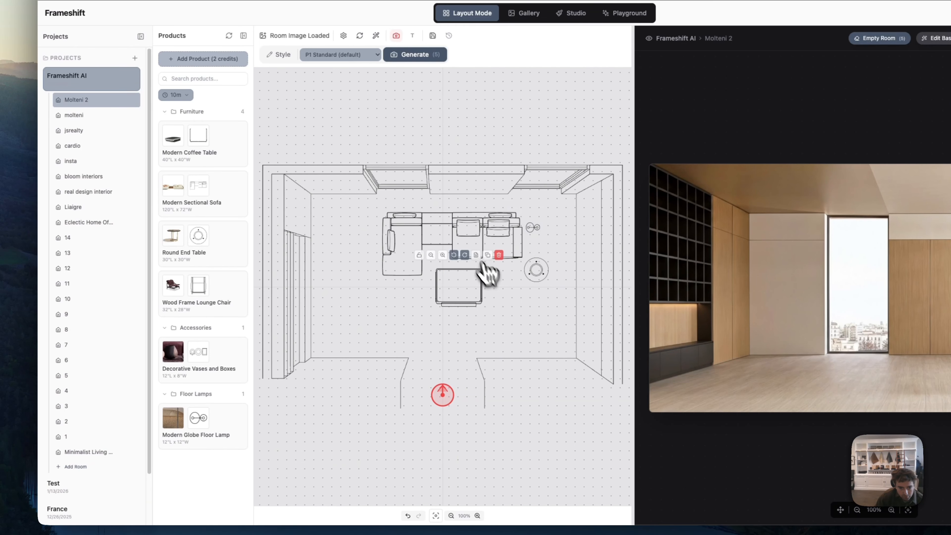
- Shift the sectional sofa and the coffee table to the left in the floorplan
{"action": "left_click_drag", "start_coordinate": [477, 258], "coordinate": [409, 240]}
{"action": "left_click", "coordinate": [487, 296]}
{"action": "left_click", "coordinate": [434, 240]}
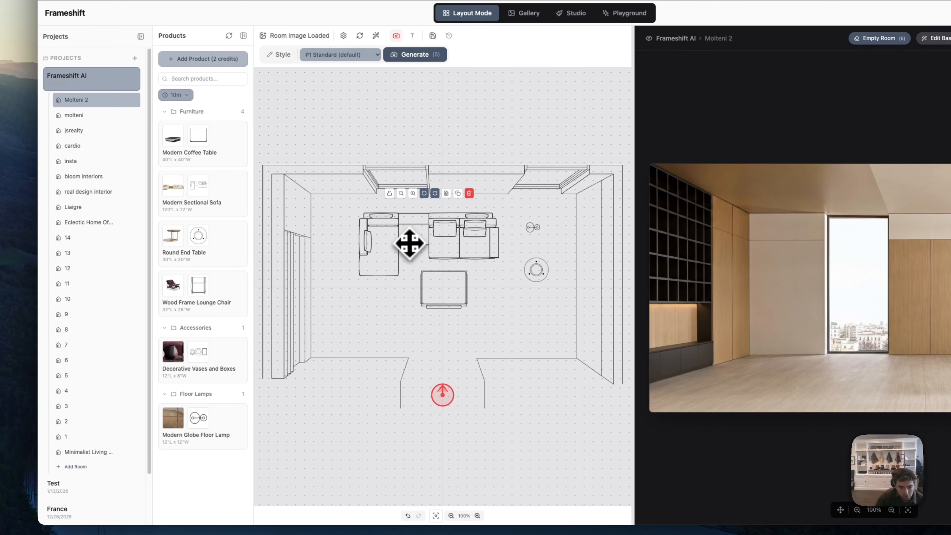
{"action": "left_click", "coordinate": [447, 304]}
{"action": "left_click_drag", "start_coordinate": [446, 304], "coordinate": [439, 305]}
- Move the Round End Table and the globe floor lamp closer to the sofa's right end
{"action": "left_click", "coordinate": [541, 276]}
{"action": "left_click_drag", "start_coordinate": [541, 276], "coordinate": [509, 276]}
{"action": "left_click", "coordinate": [532, 227]}
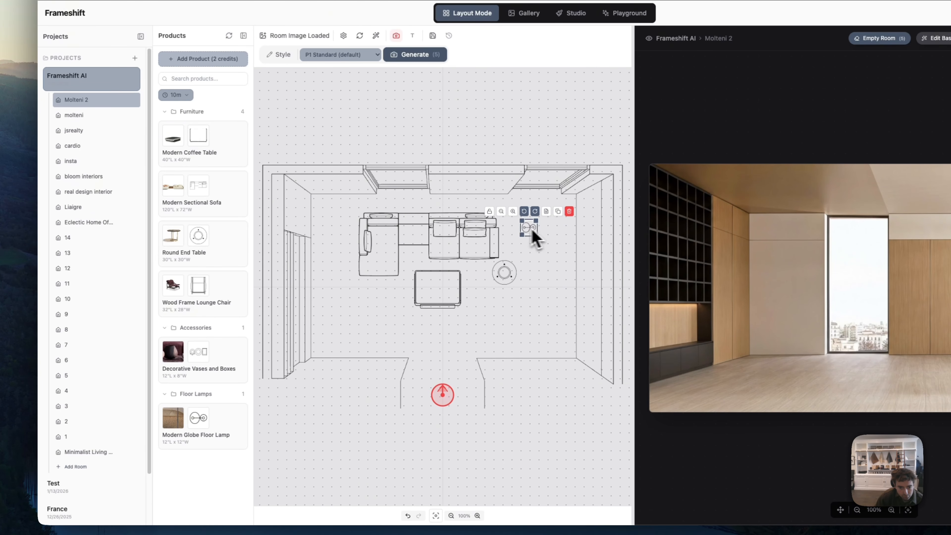
{"action": "left_click_drag", "start_coordinate": [533, 232], "coordinate": [511, 222]}
{"action": "left_click", "coordinate": [548, 254]}
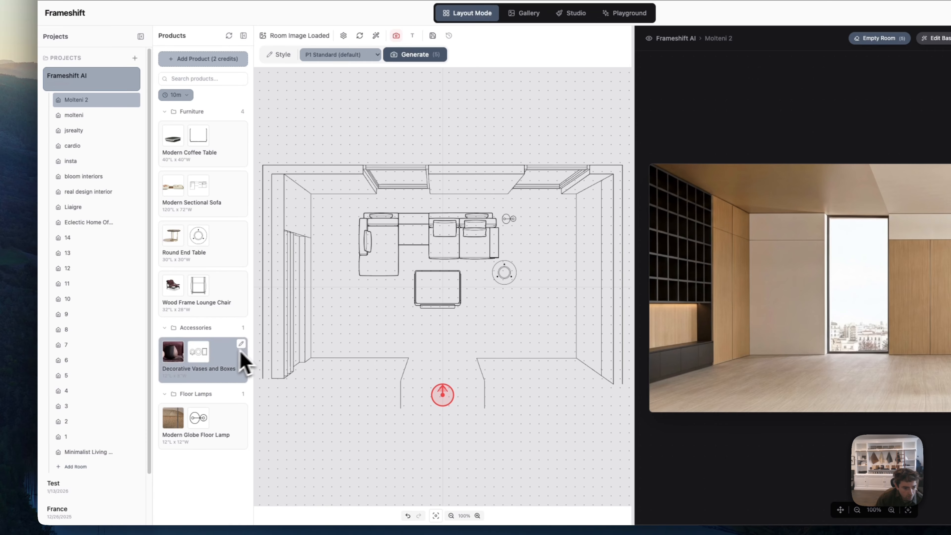
- Place the Wood Frame Lounge Chair in the lower left of the room, rotated diagonally towards the coffee table
{"action": "left_click_drag", "start_coordinate": [212, 293], "coordinate": [351, 318]}
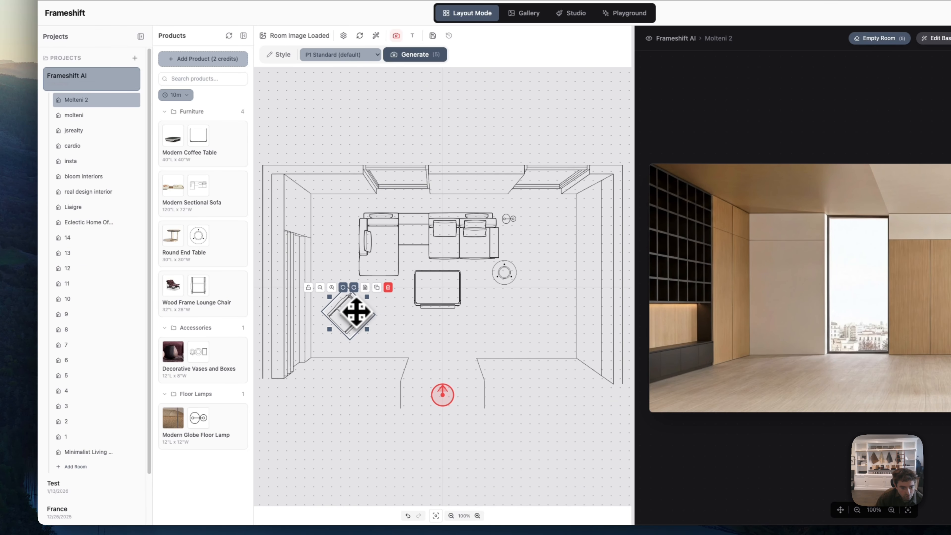
{"action": "left_click", "coordinate": [423, 297]}
- Nudge the sofa, floor lamp and coffee table slightly to the right and remove the Round End Table from the layout
{"action": "left_click_drag", "start_coordinate": [438, 239], "coordinate": [451, 233]}
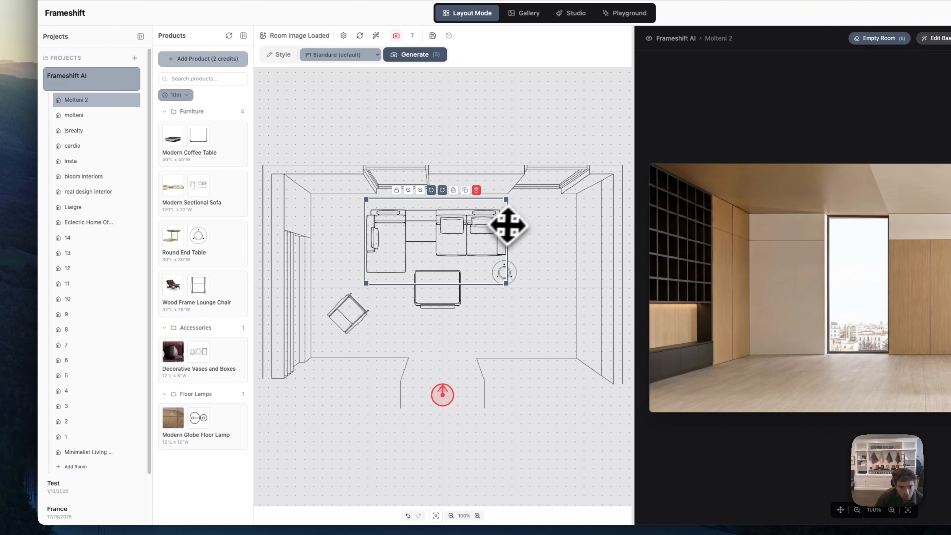
{"action": "left_click", "coordinate": [514, 217]}
{"action": "left_click_drag", "start_coordinate": [449, 290], "coordinate": [452, 288]}
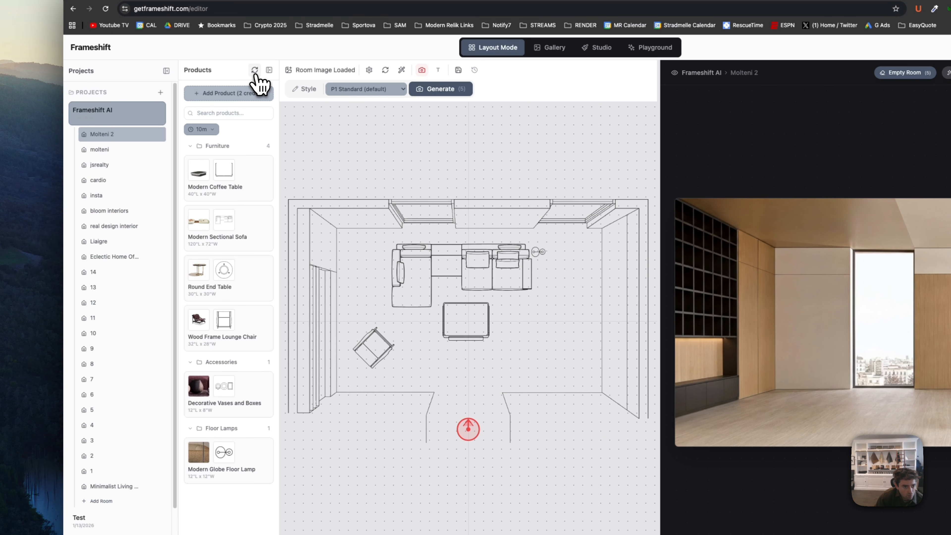
- Refresh the product list and place the Decorative Vases and Boxes on top of the coffee table
{"action": "left_click", "coordinate": [229, 36]}
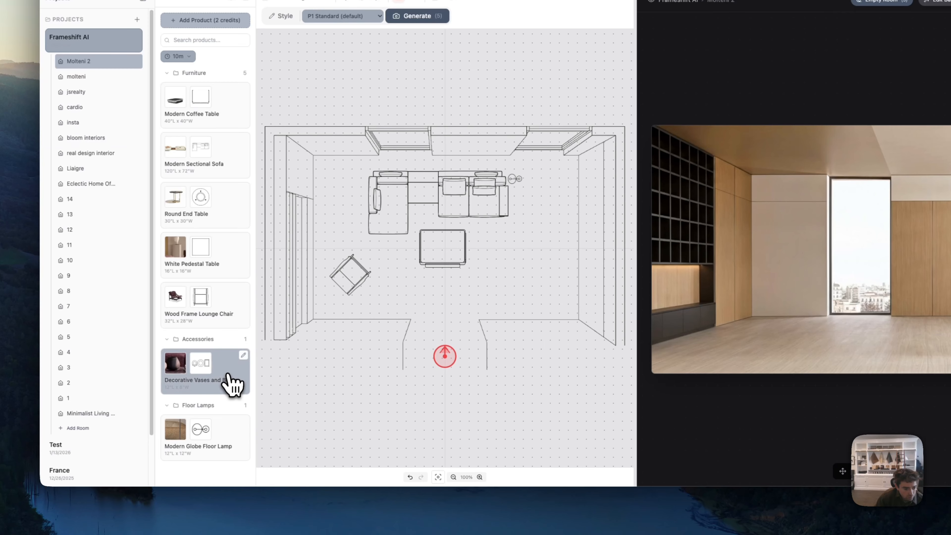
{"action": "left_click", "coordinate": [228, 374]}
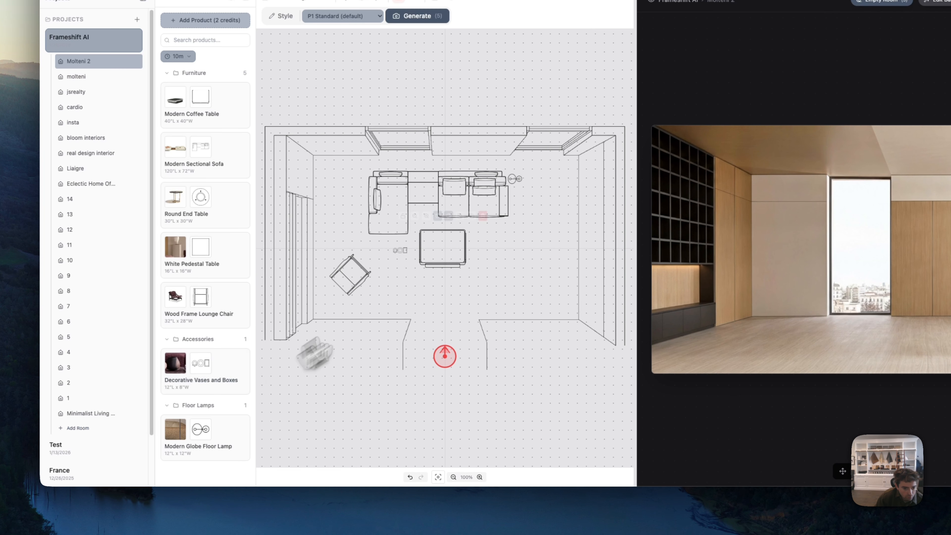
{"action": "left_click_drag", "start_coordinate": [403, 254], "coordinate": [452, 249]}
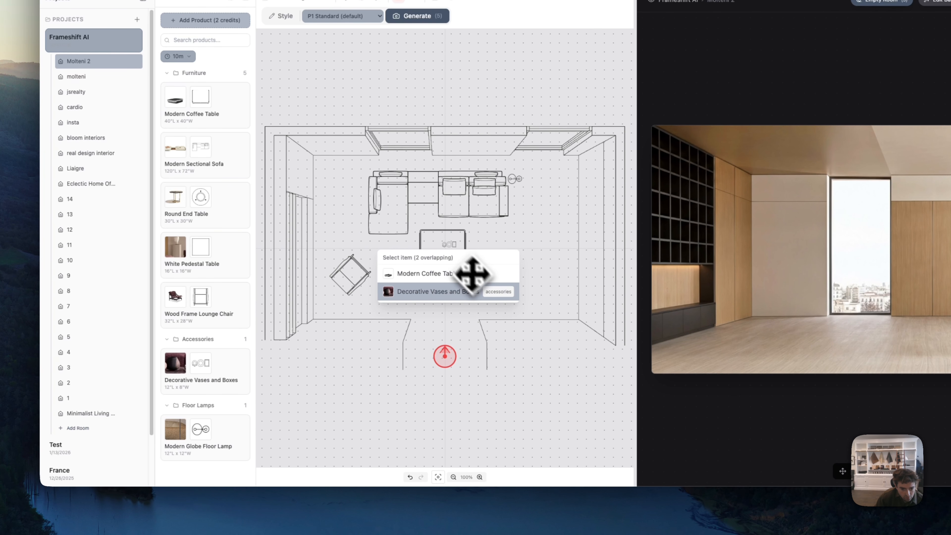
{"action": "left_click", "coordinate": [561, 253]}
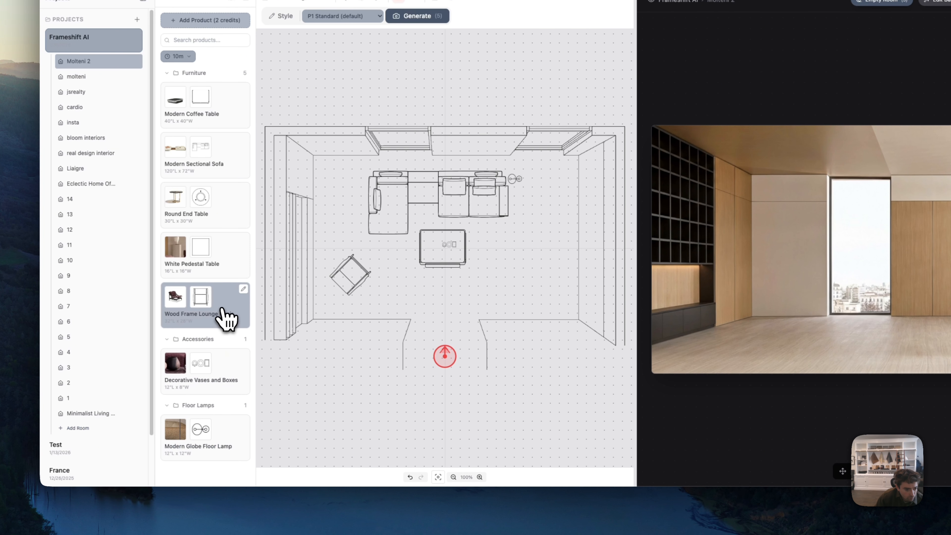
- Place the White Pedestal Table in the room's upper-left corner, left of the sofa
{"action": "left_click", "coordinate": [233, 265]}
{"action": "left_click_drag", "start_coordinate": [424, 257], "coordinate": [333, 174]}
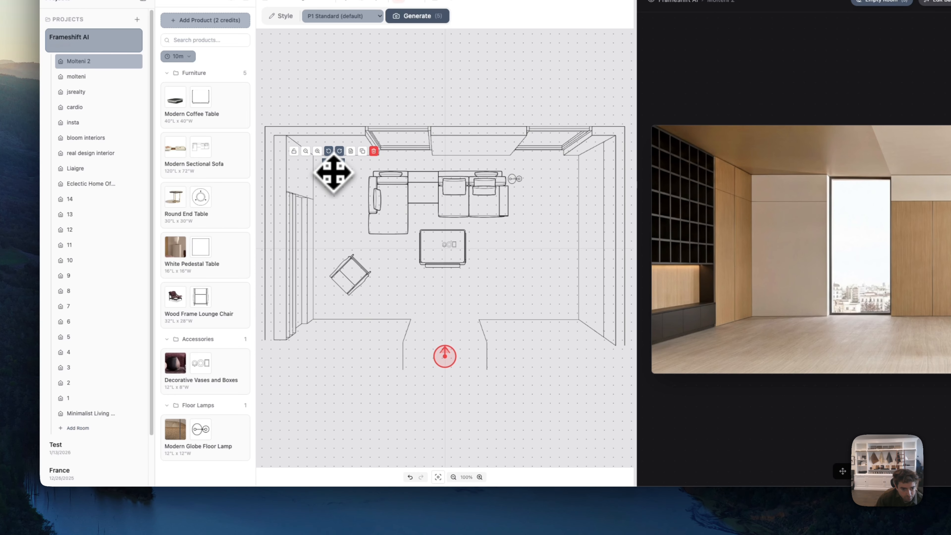
{"action": "left_click", "coordinate": [572, 299]}
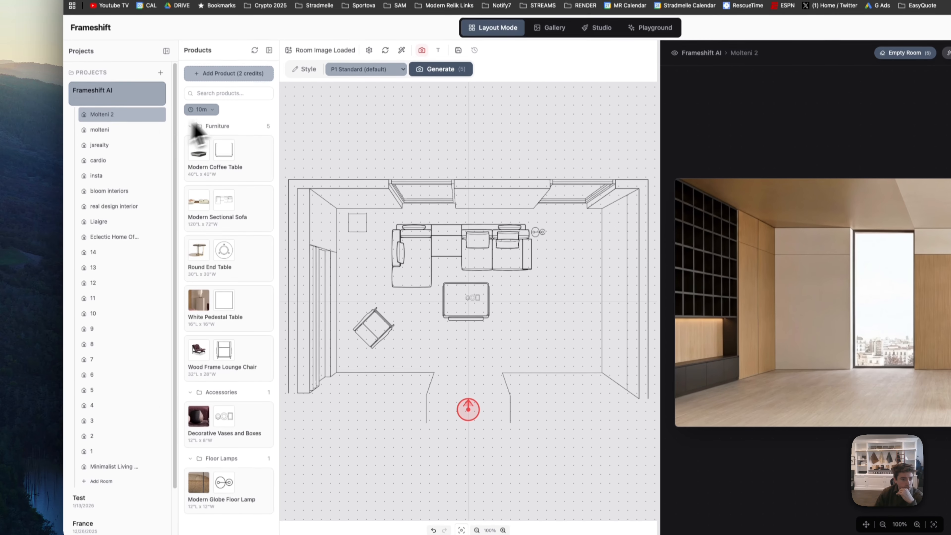
- Change the product filter from the last 10 minutes to Recent and browse the rugs in the Rugs category
{"action": "left_click", "coordinate": [224, 132]}
{"action": "left_click", "coordinate": [201, 114]}
{"action": "left_click", "coordinate": [212, 133]}
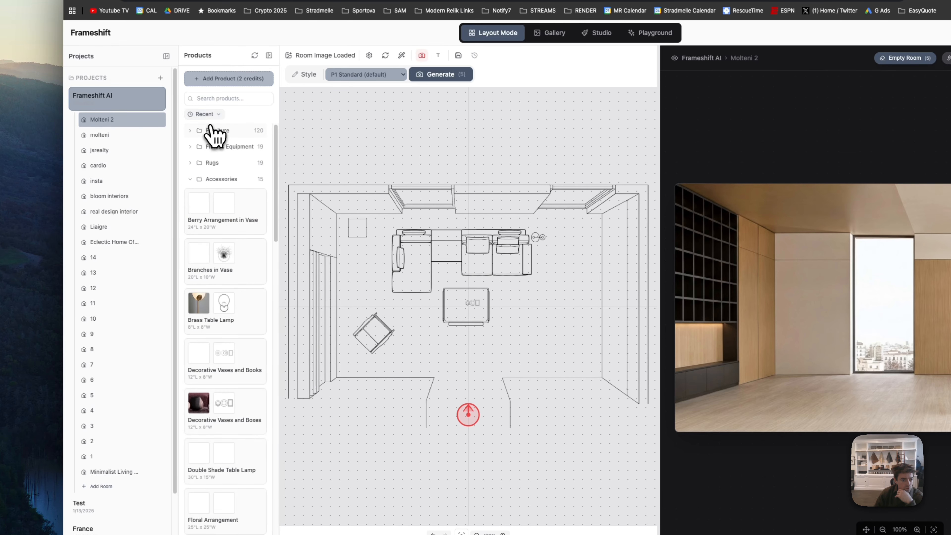
{"action": "left_click", "coordinate": [211, 163]}
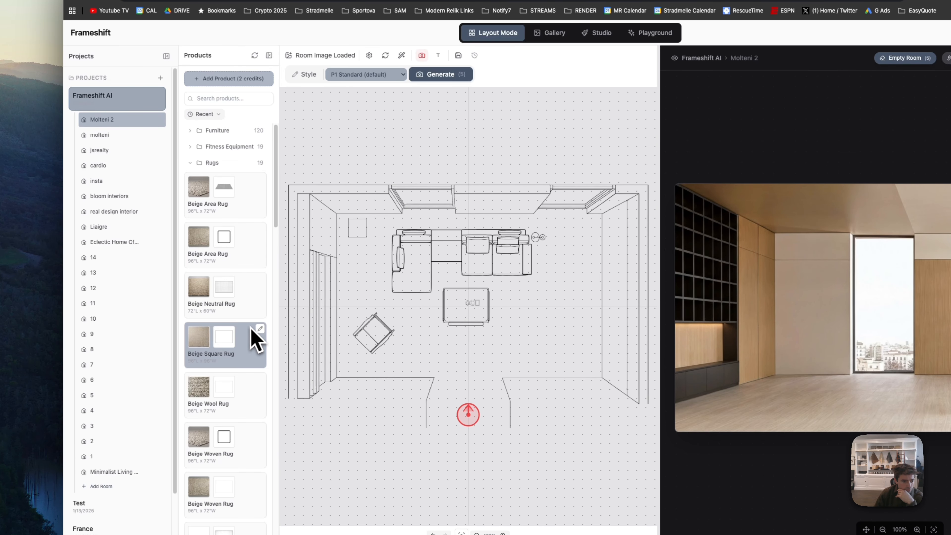
{"action": "scroll", "coordinate": [236, 366], "scroll_direction": "down", "scroll_amount": 10}
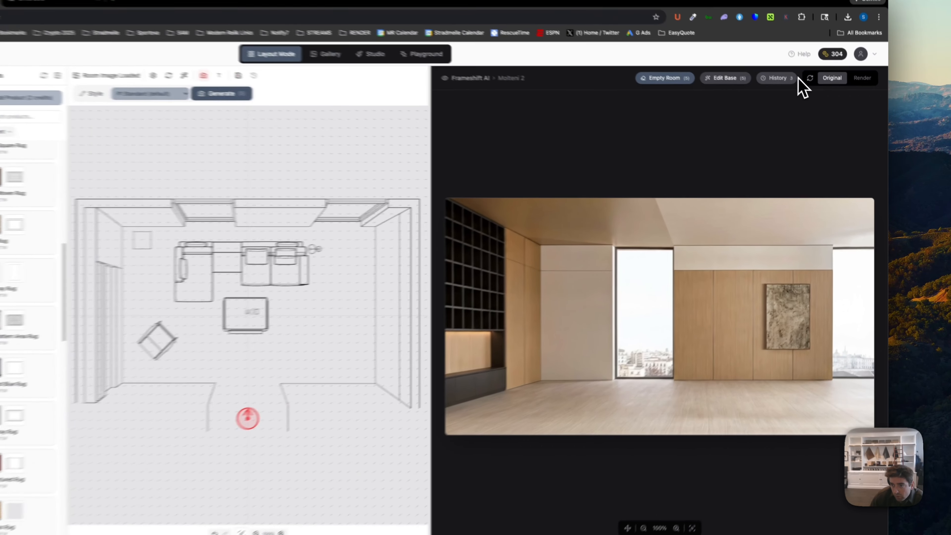
- View the original upload from the base image history as a rug reference, and return to the "remove all furniture" version
{"action": "left_click", "coordinate": [793, 78]}
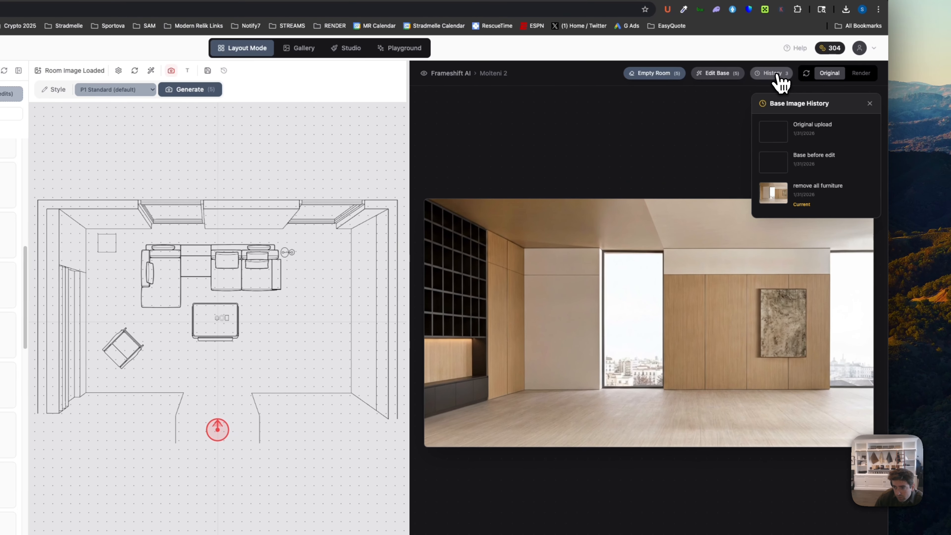
{"action": "left_click", "coordinate": [801, 148]}
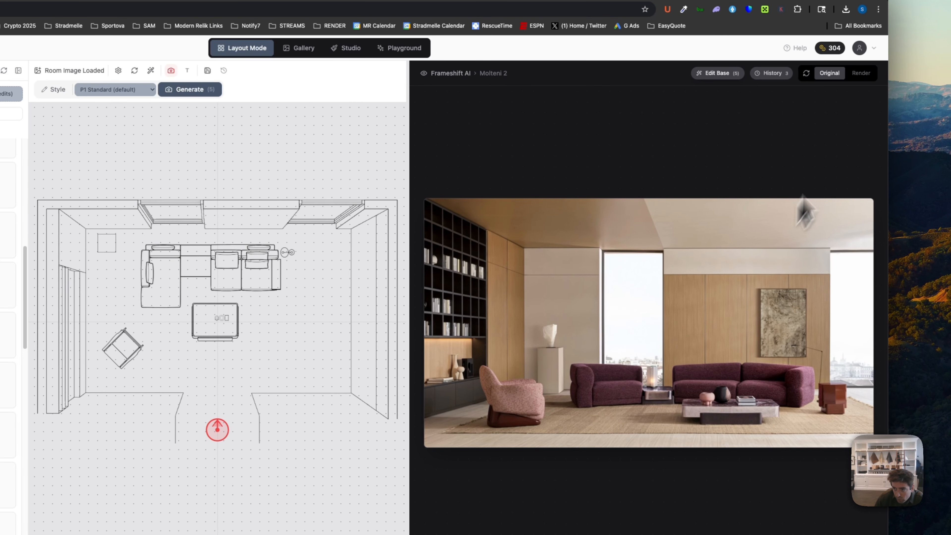
{"action": "left_click", "coordinate": [781, 75]}
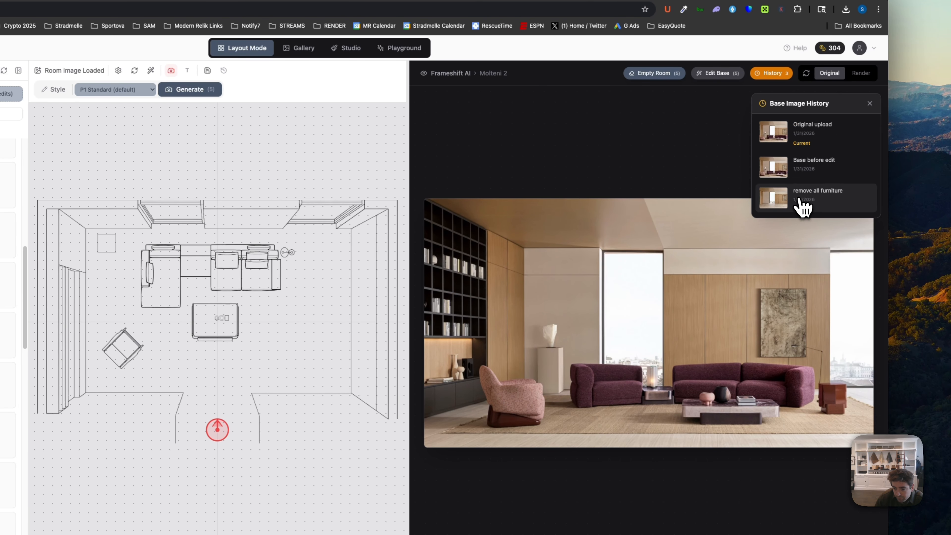
{"action": "left_click", "coordinate": [800, 206]}
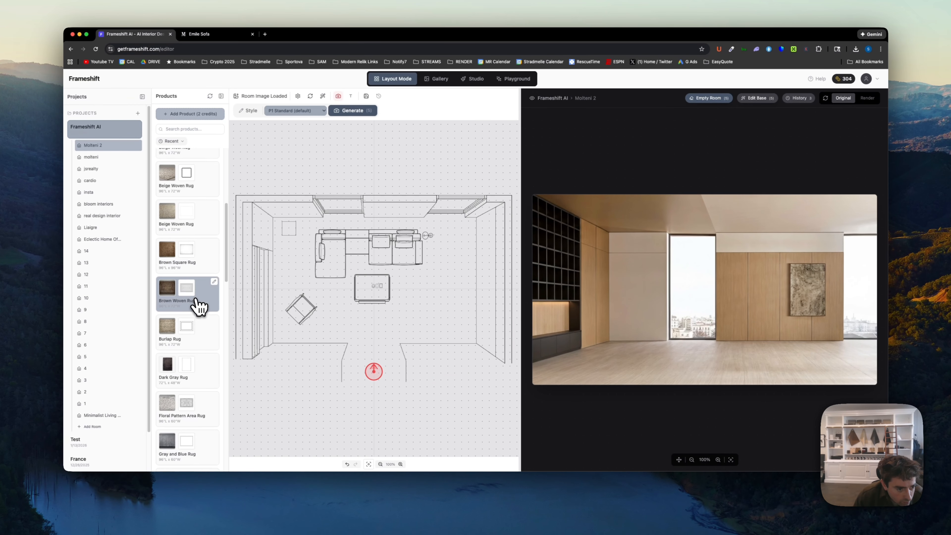
- Add the Beige Square Rug to the floorplan and position it beneath the sofa and coffee table
{"action": "scroll", "coordinate": [240, 277], "scroll_direction": "up", "scroll_amount": 5}
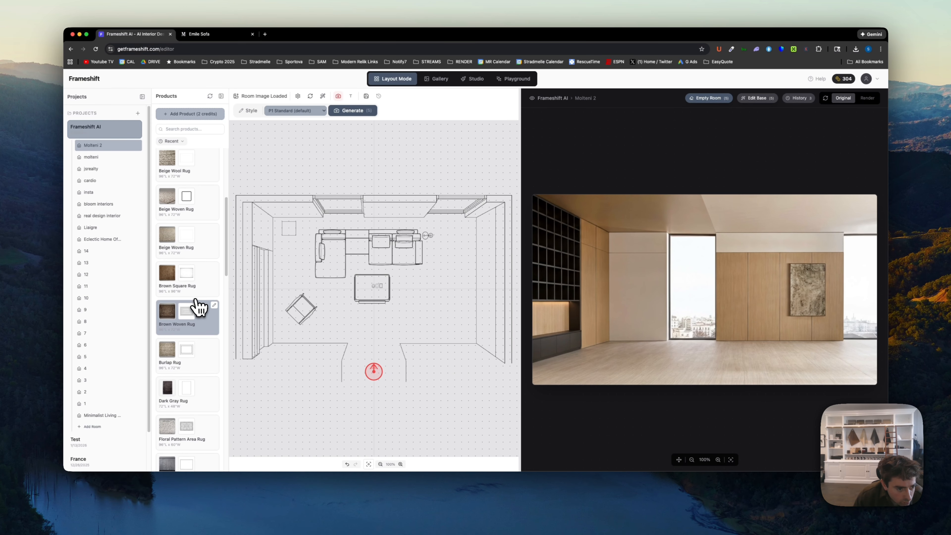
{"action": "scroll", "coordinate": [198, 307], "scroll_direction": "up", "scroll_amount": 3}
{"action": "left_click", "coordinate": [197, 303]}
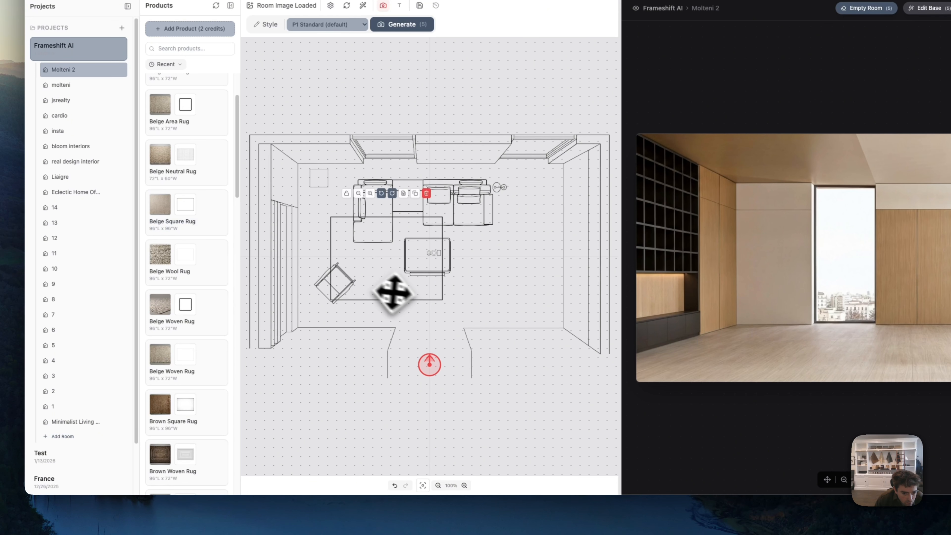
{"action": "left_click_drag", "start_coordinate": [393, 292], "coordinate": [405, 247]}
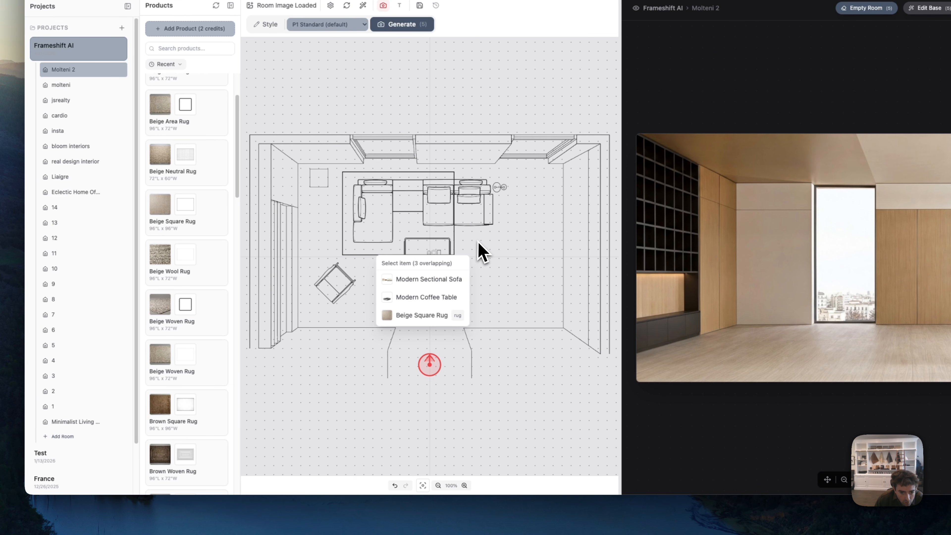
- Select the Beige Square Rug among the overlapping items and enlarge it to extend under the whole seating area
{"action": "left_click", "coordinate": [454, 234]}
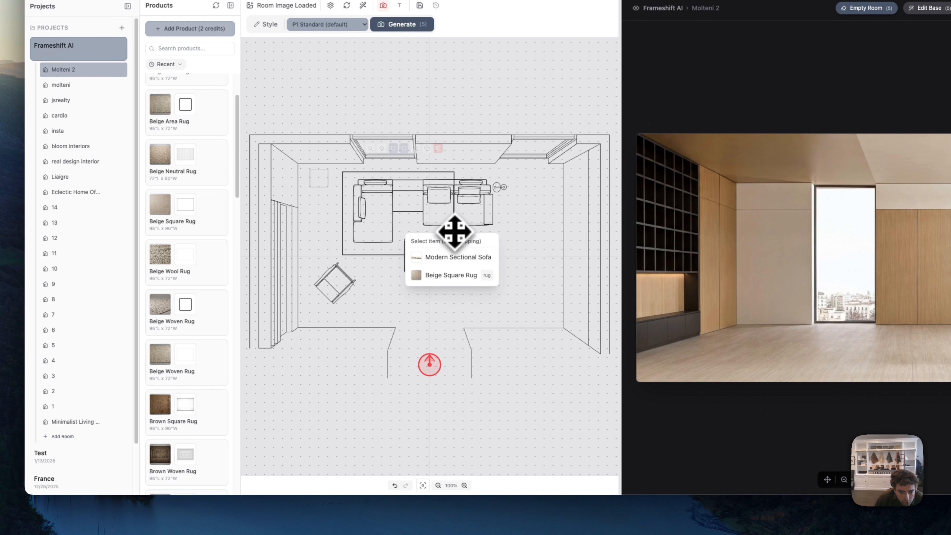
{"action": "left_click", "coordinate": [445, 276]}
{"action": "left_click_drag", "start_coordinate": [455, 269], "coordinate": [487, 284]}
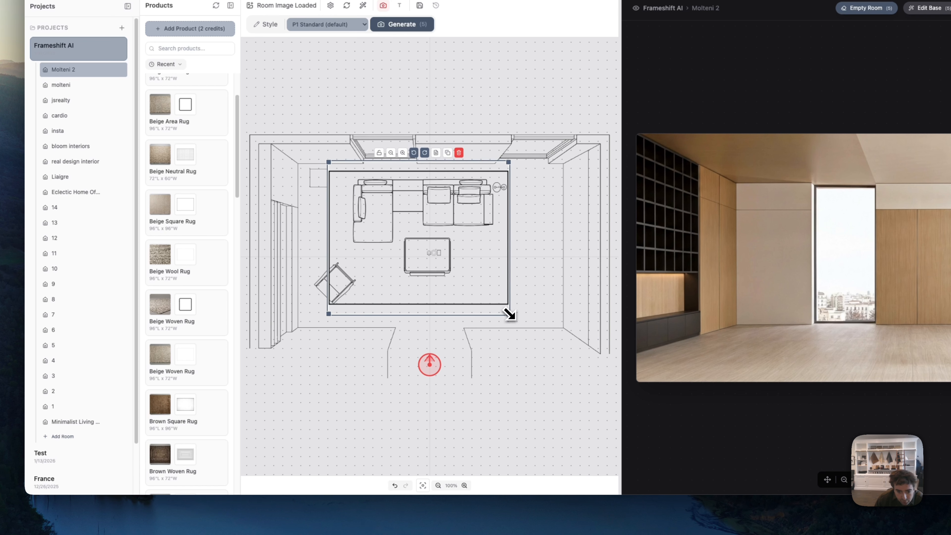
{"action": "left_click_drag", "start_coordinate": [510, 315], "coordinate": [501, 294]}
{"action": "left_click", "coordinate": [537, 280]}
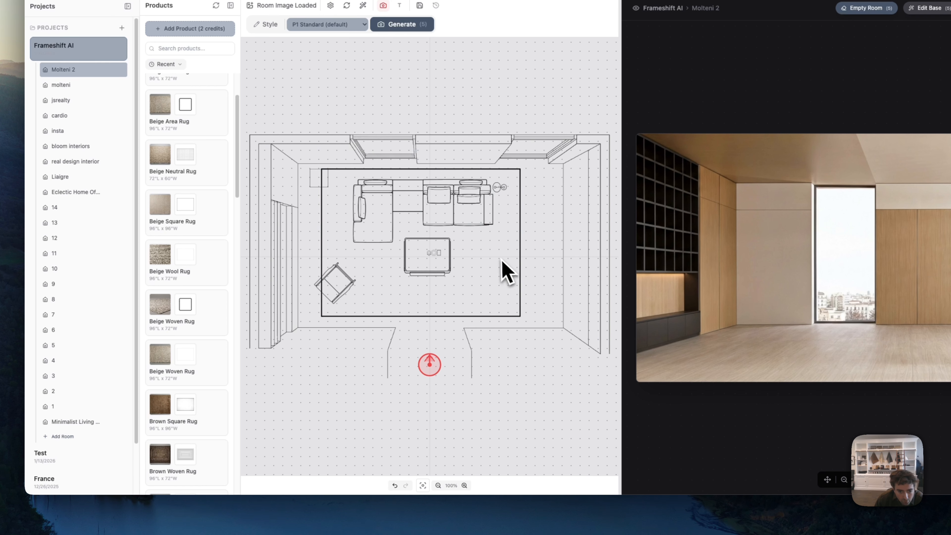
{"action": "left_click", "coordinate": [504, 268]}
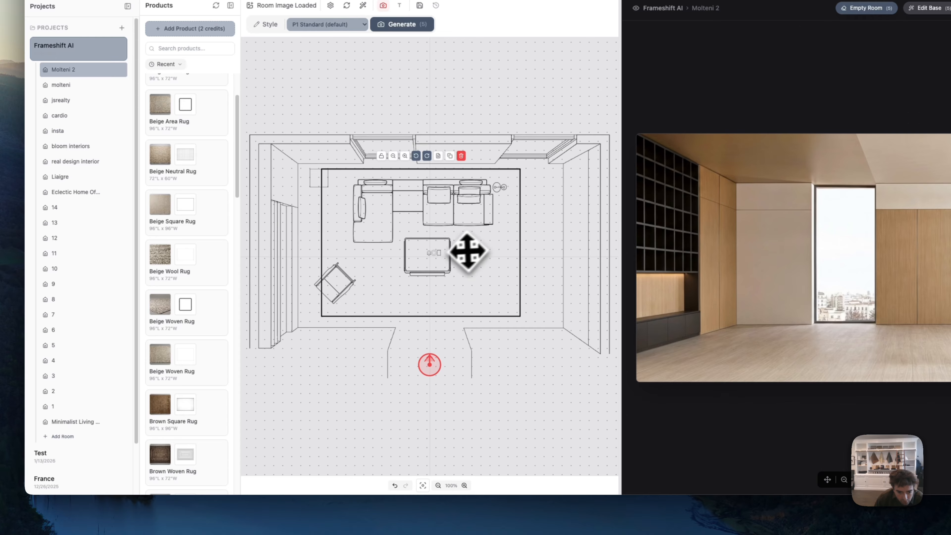
- Lock the Beige Square Rug in place and nudge the small square pedestal table at the rug's upper-left corner
{"action": "left_click", "coordinate": [426, 260]}
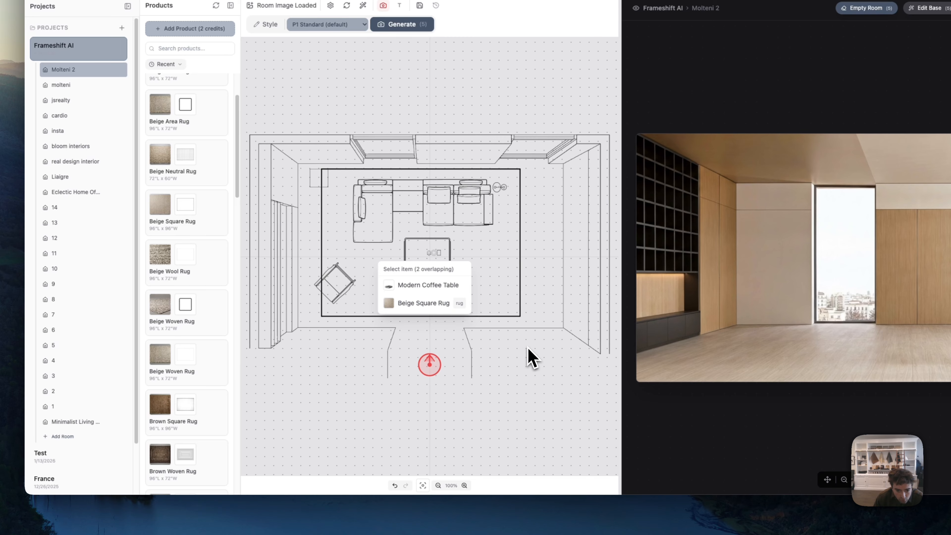
{"action": "left_click", "coordinate": [520, 317]}
{"action": "left_click", "coordinate": [387, 156]}
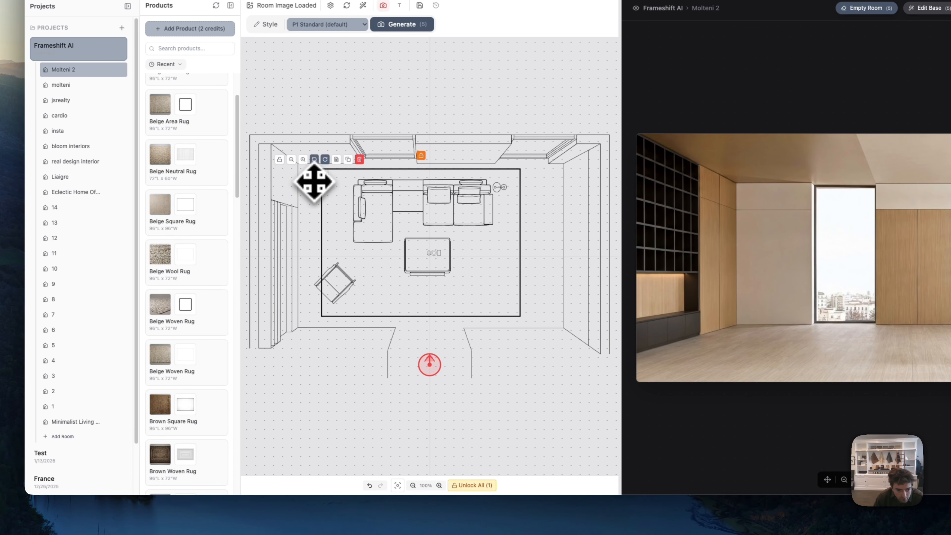
{"action": "left_click_drag", "start_coordinate": [313, 180], "coordinate": [316, 185]}
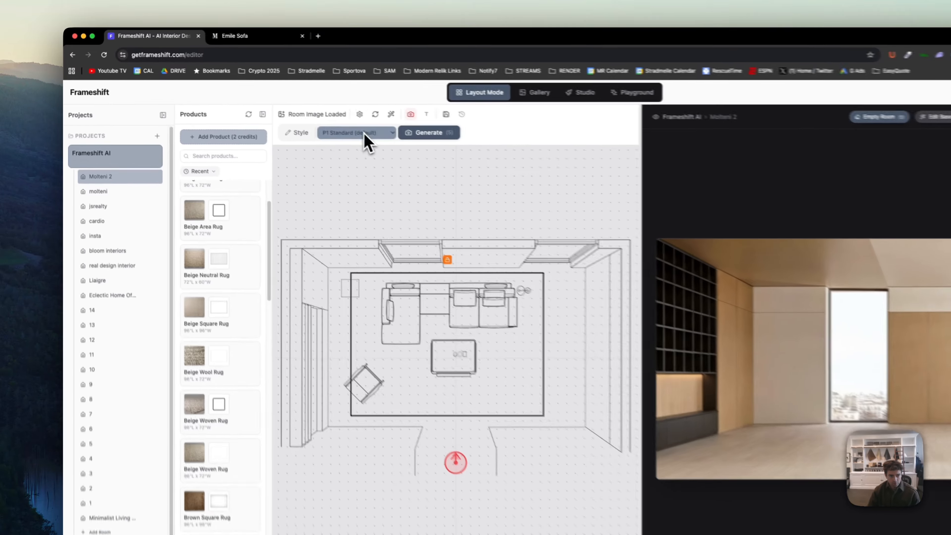
- Generate renders of the furnished layout with the P2 Structured (json) and P3 Refined (twopass) modes
{"action": "left_click", "coordinate": [278, 111]}
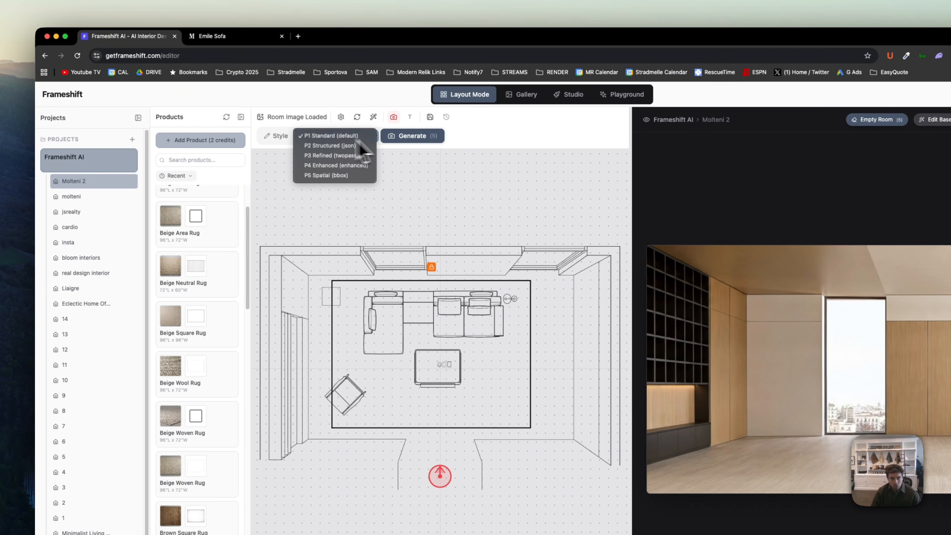
{"action": "left_click", "coordinate": [355, 145]}
{"action": "left_click", "coordinate": [397, 136]}
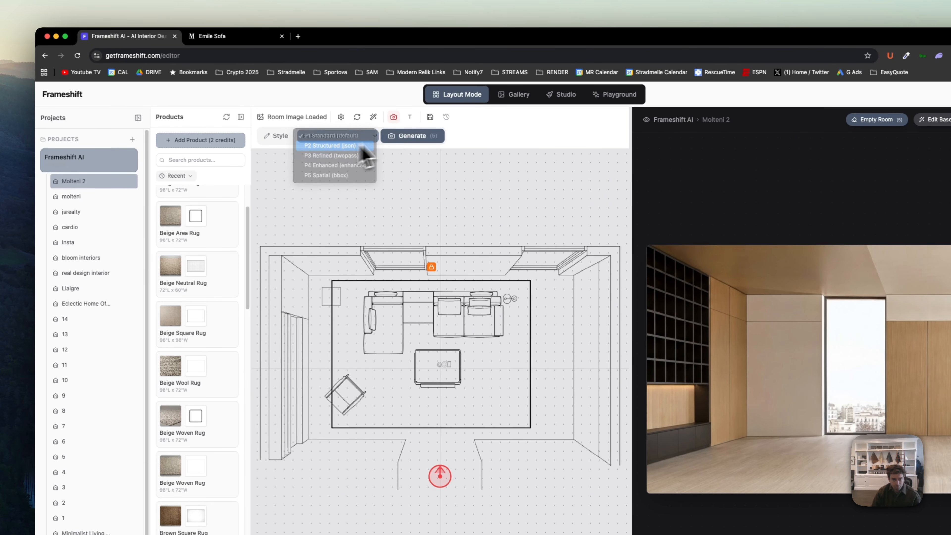
{"action": "left_click", "coordinate": [356, 145]}
{"action": "left_click", "coordinate": [397, 135]}
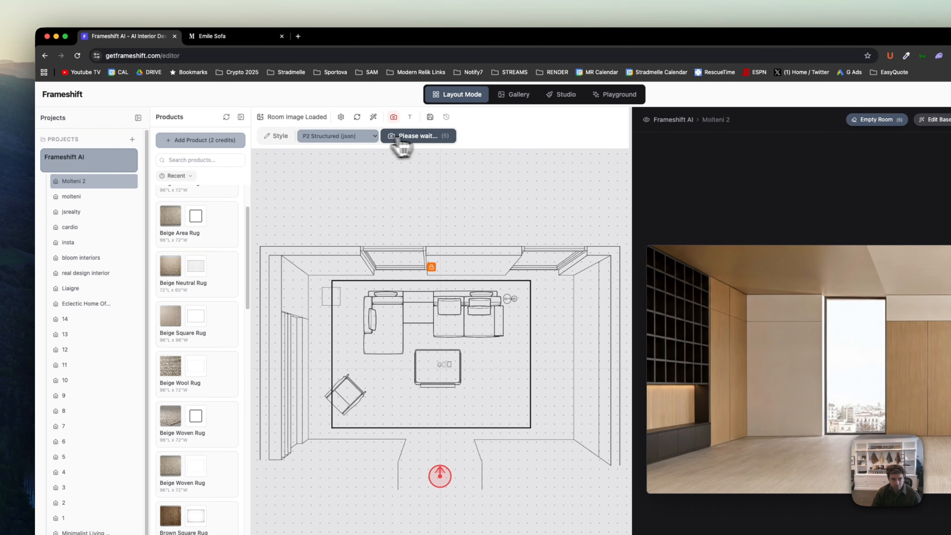
{"action": "left_click", "coordinate": [340, 138]}
{"action": "left_click", "coordinate": [357, 146]}
{"action": "left_click", "coordinate": [405, 137]}
- Generate renders of the same layout with the P4 Enhanced (enhanced) and P5 Spatial (bbox) modes
{"action": "left_click", "coordinate": [341, 138]}
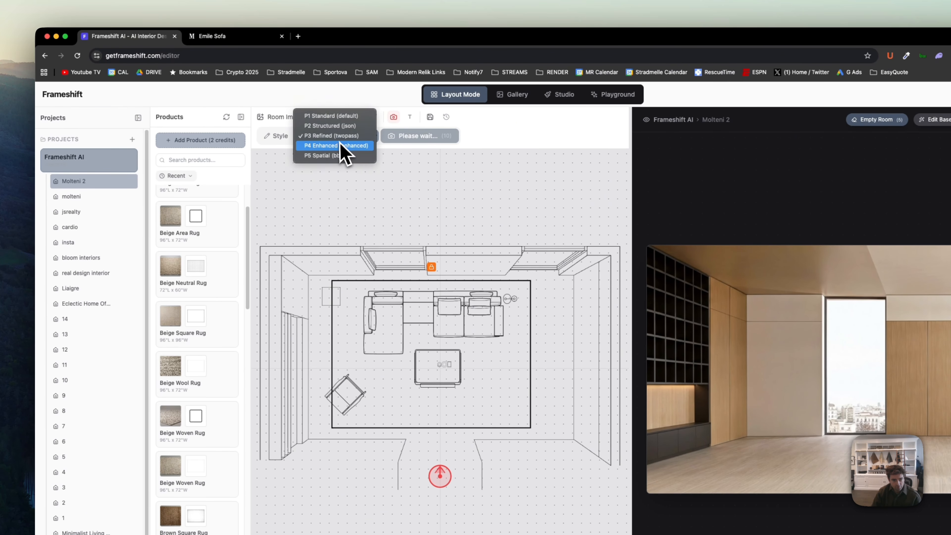
{"action": "left_click", "coordinate": [340, 146]}
{"action": "left_click", "coordinate": [410, 136]}
{"action": "left_click", "coordinate": [346, 136]}
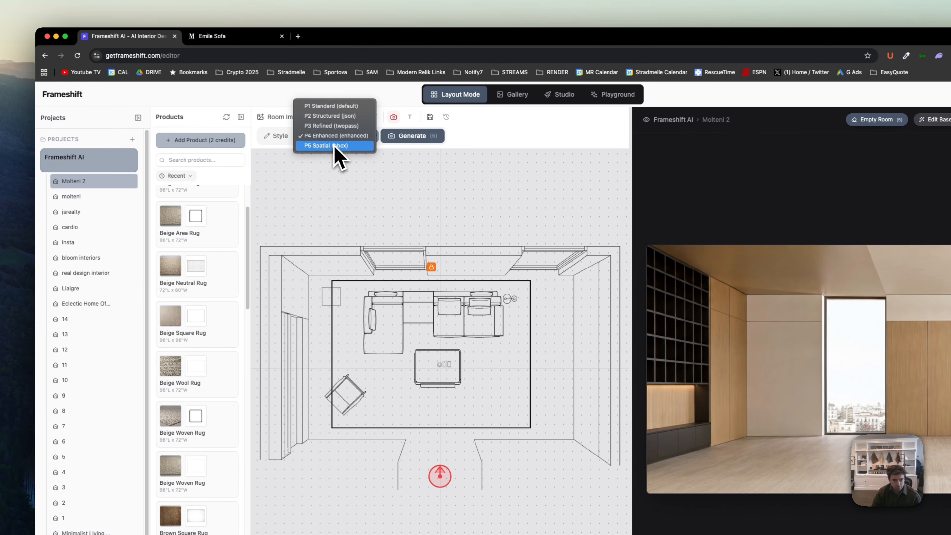
{"action": "left_click", "coordinate": [336, 146]}
{"action": "left_click", "coordinate": [404, 138]}
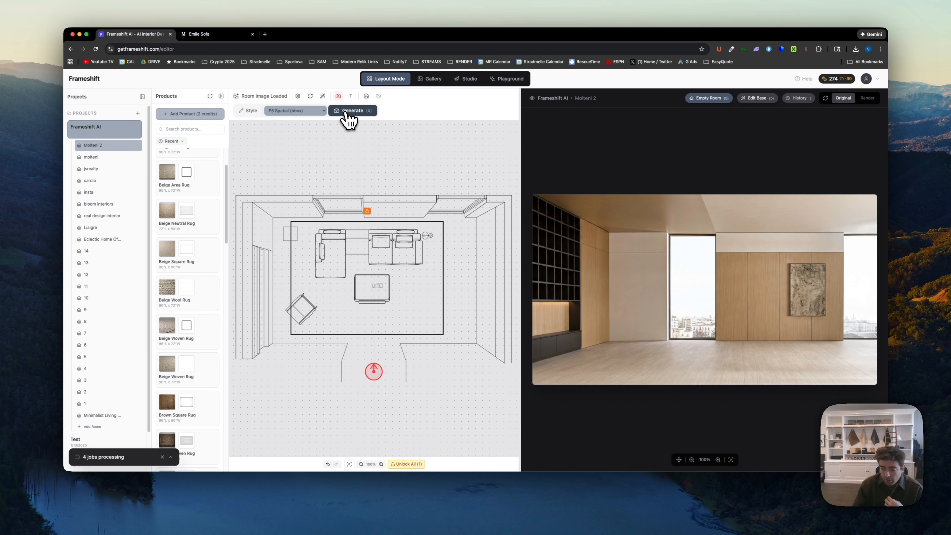
- Switch the preview from the original image to the finished renders and go through them to the P1 Standard version
{"action": "left_click", "coordinate": [867, 98]}
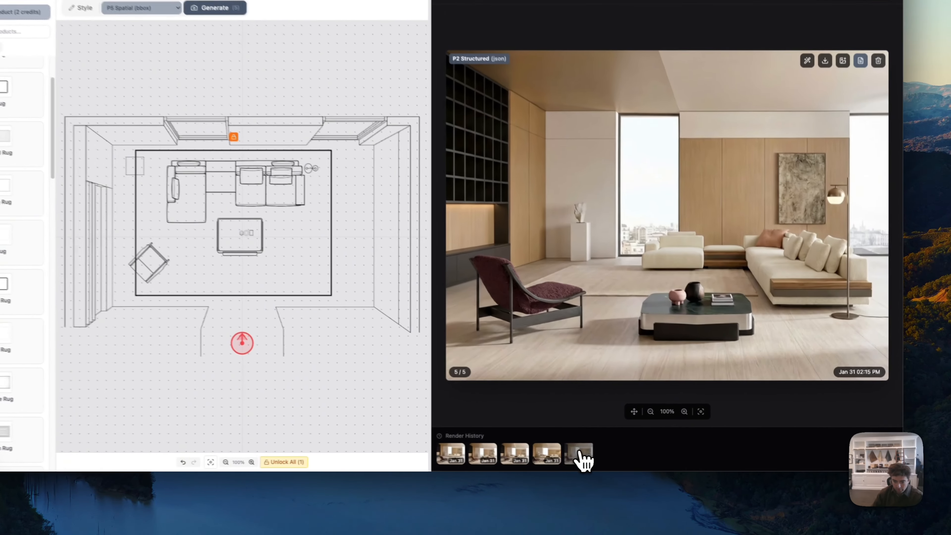
{"action": "key", "text": "Left"}
{"action": "key", "text": "Left"}
{"action": "key", "text": "Left"}
{"action": "key", "text": "Left"}
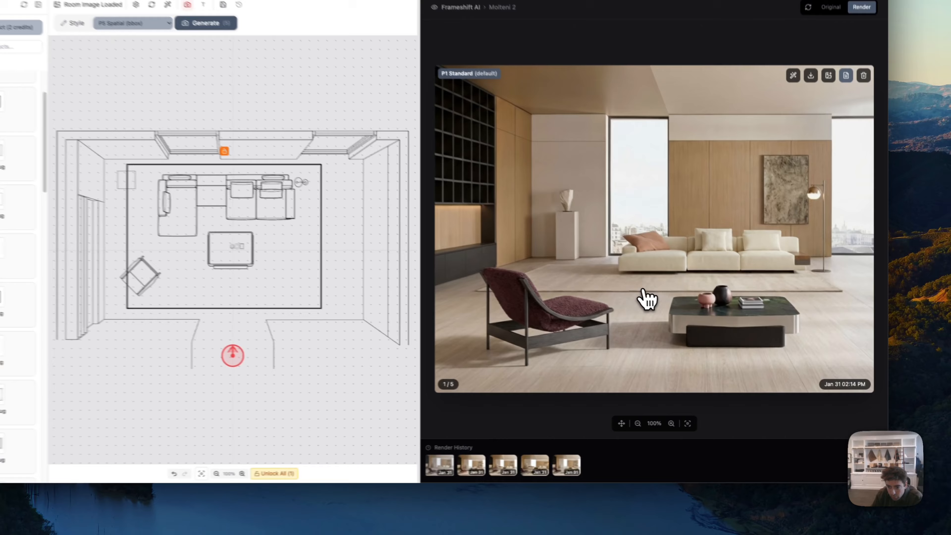
- Enlarge the P1 Standard render, compare it with the other renders up to P2 Structured, and close the enlarged view
{"action": "left_click", "coordinate": [701, 326]}
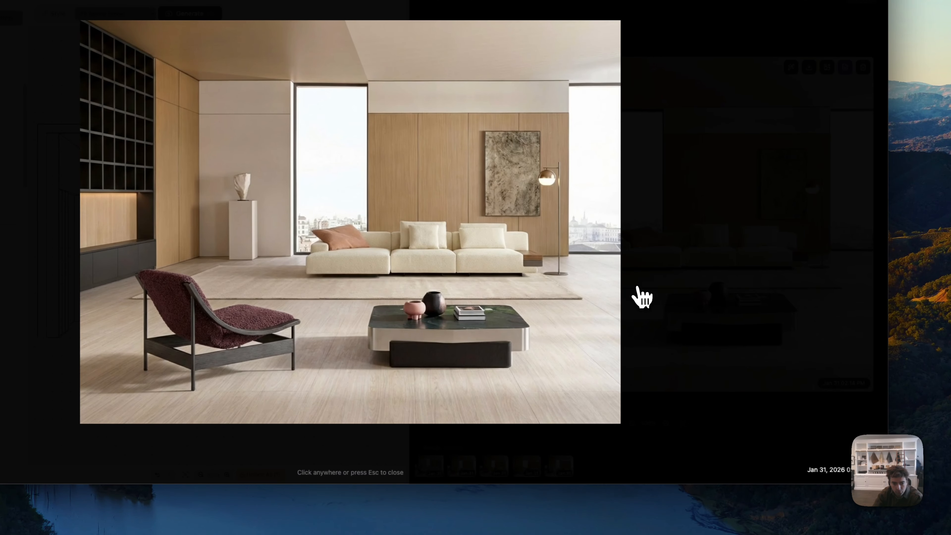
{"action": "key", "text": "Right"}
{"action": "key", "text": "Right"}
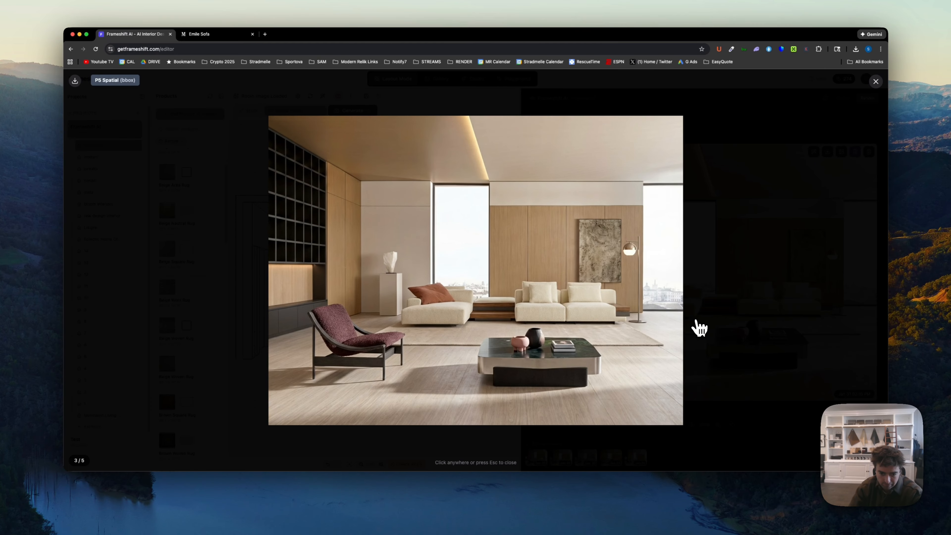
{"action": "key", "text": "Right"}
{"action": "key", "text": "Right"}
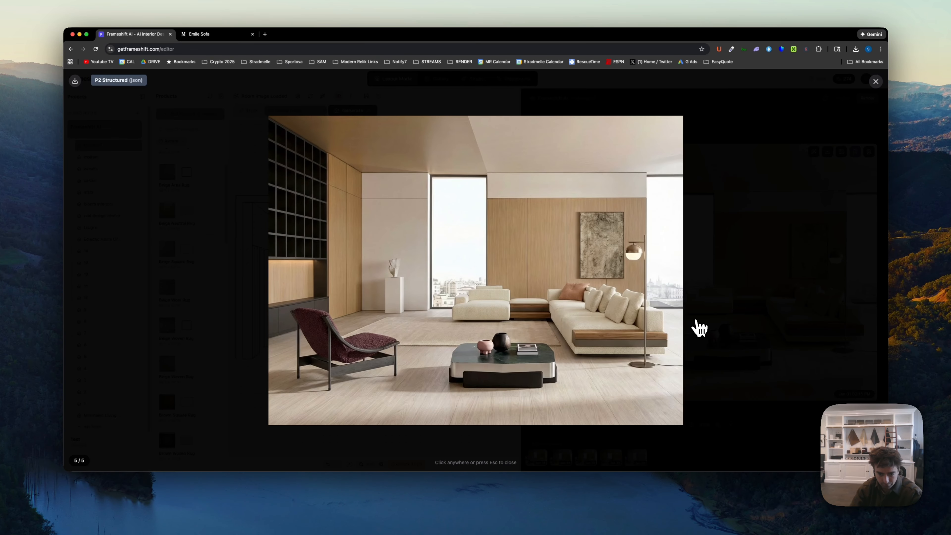
{"action": "key", "text": "Left"}
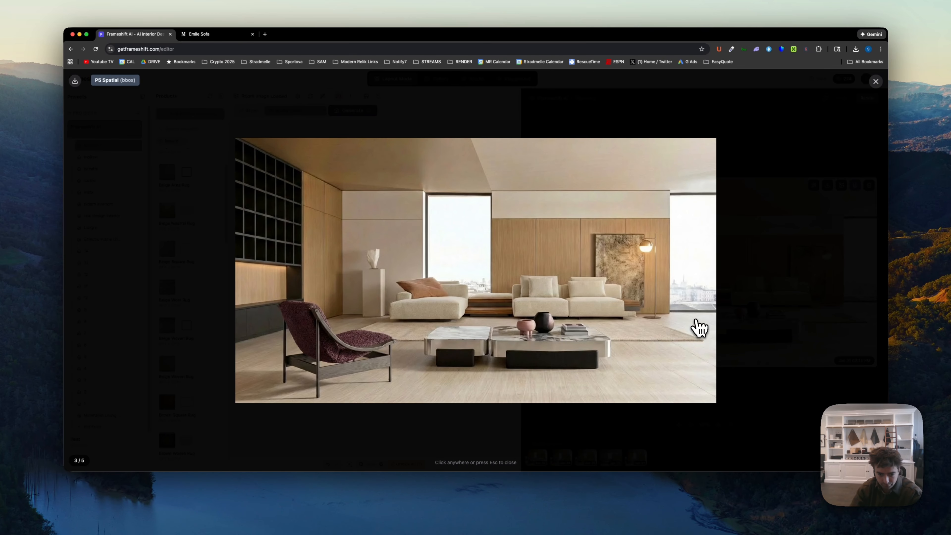
{"action": "key", "text": "Left"}
{"action": "key", "text": "Left"}
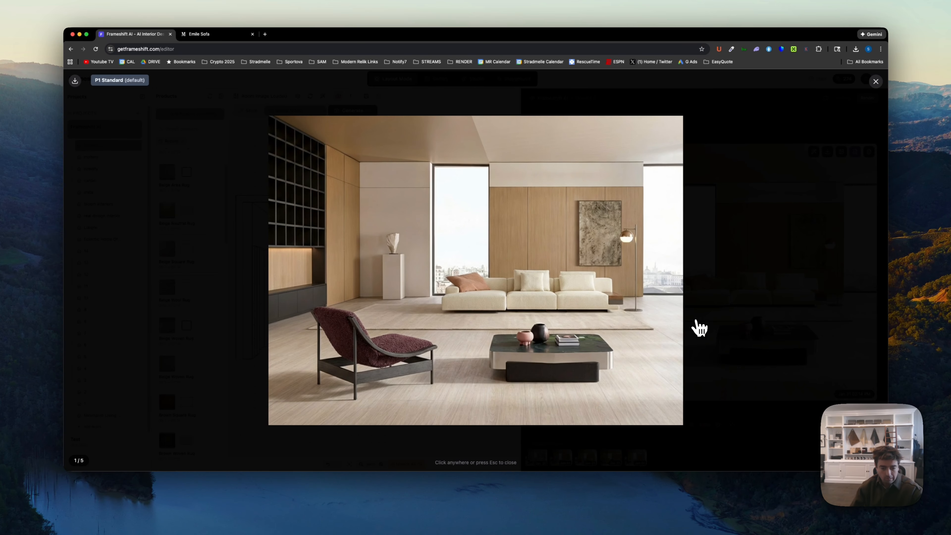
{"action": "left_click", "coordinate": [699, 329]}
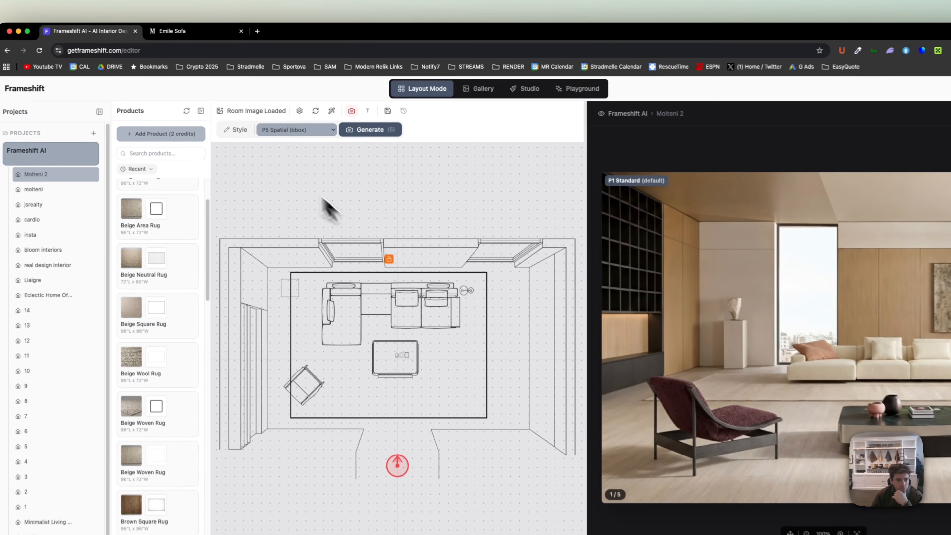
- Add the style instruction "sofa, chair and coffee table should all be on top of the rug."
{"action": "left_click", "coordinate": [235, 129]}
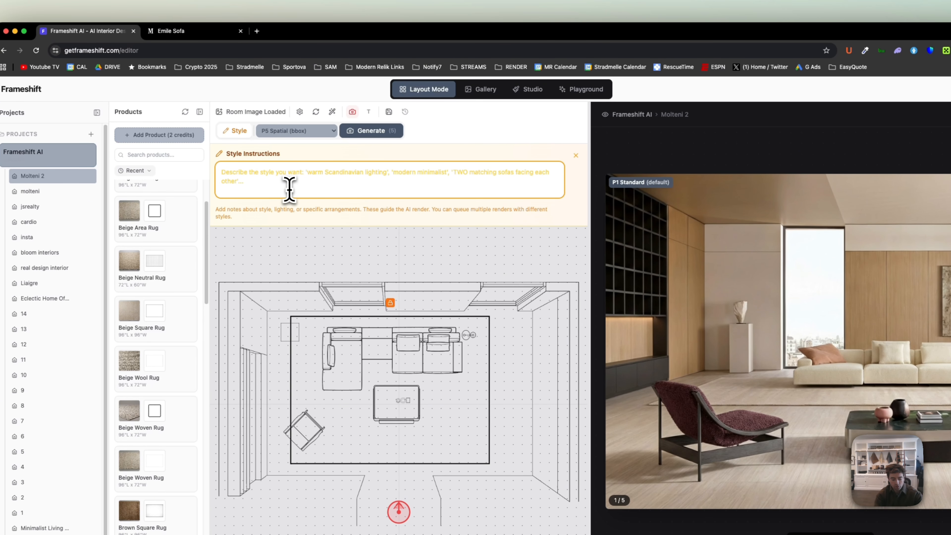
{"action": "type", "text": "s"}
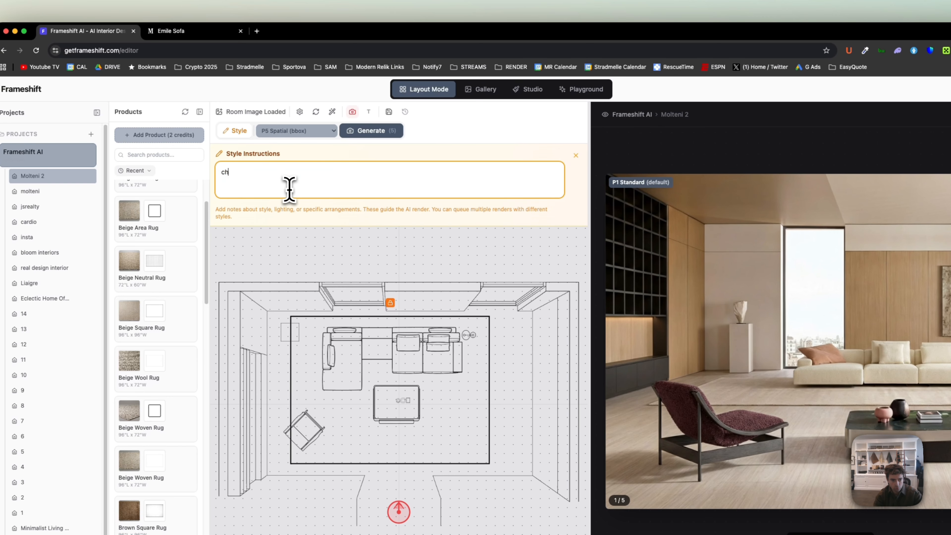
{"action": "key", "text": "BackSpace"}
{"action": "type", "text": "s"}
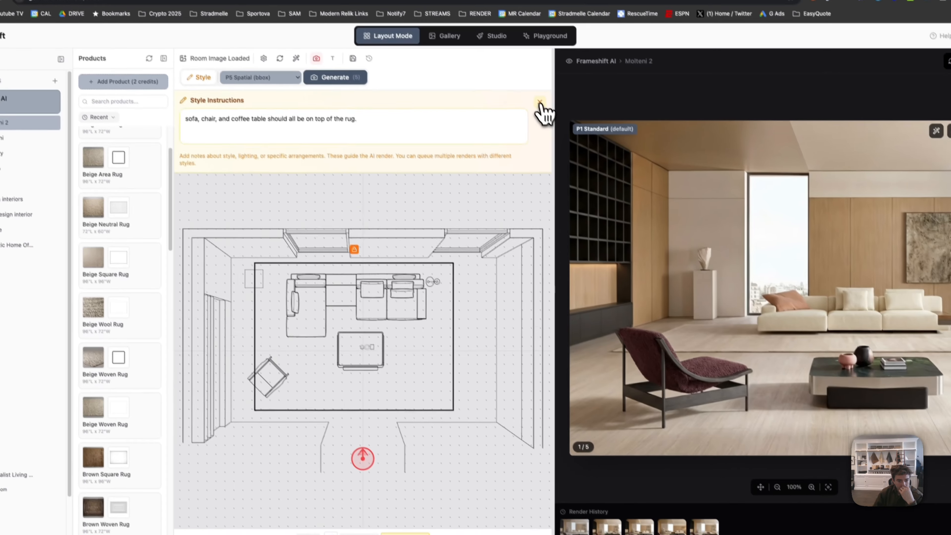
{"action": "left_click", "coordinate": [575, 155]}
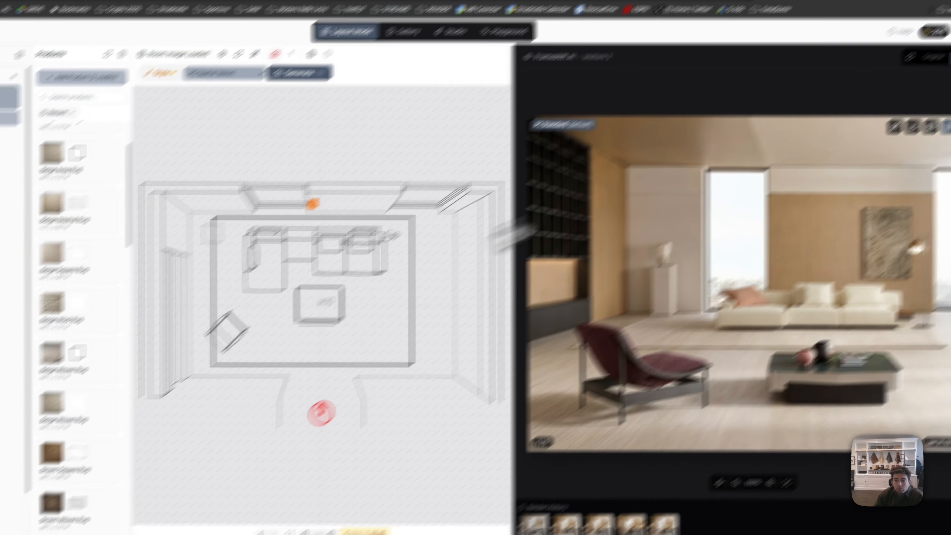
- Generate renders using the style instruction with the P3 Refined (twopass) and P4 Enhanced (enhanced) modes
{"action": "left_click", "coordinate": [234, 73]}
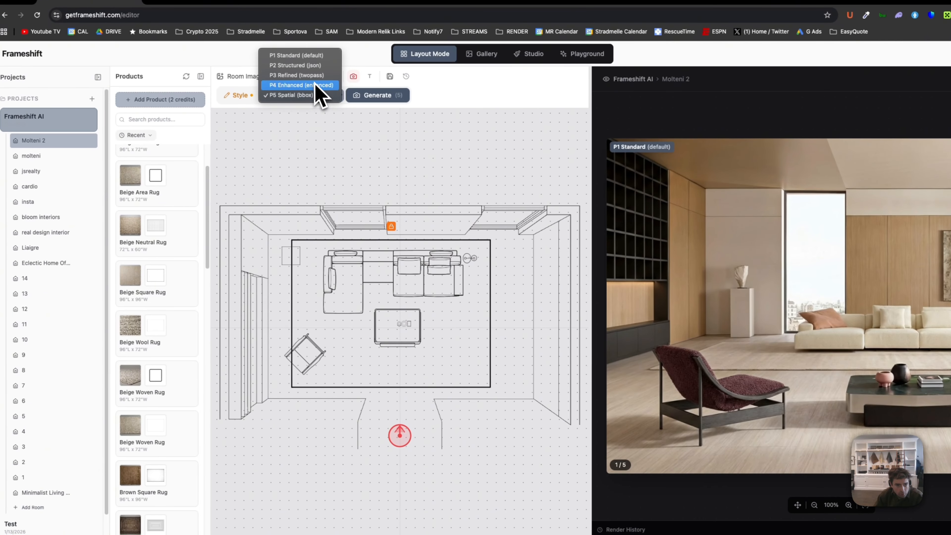
{"action": "left_click", "coordinate": [316, 75]}
{"action": "left_click", "coordinate": [374, 96]}
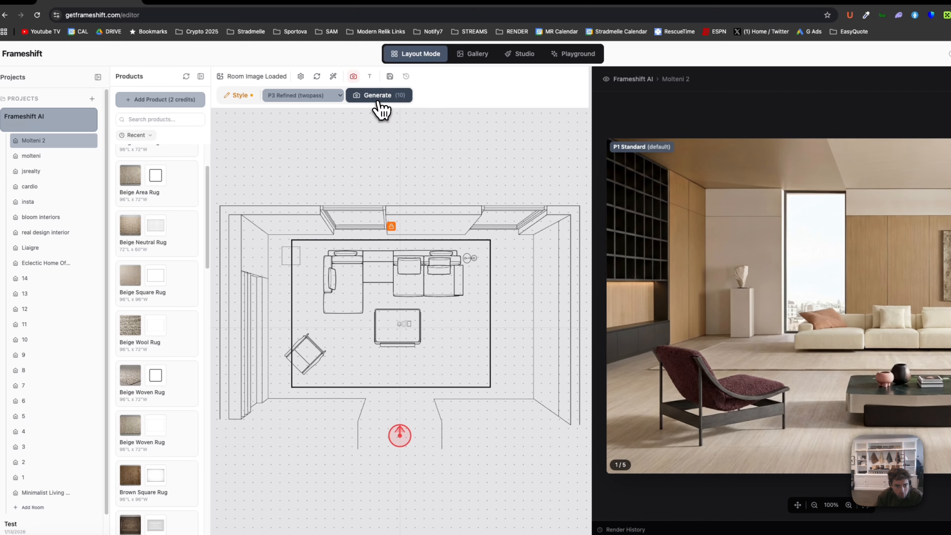
{"action": "left_click", "coordinate": [318, 95]}
{"action": "left_click", "coordinate": [318, 105]}
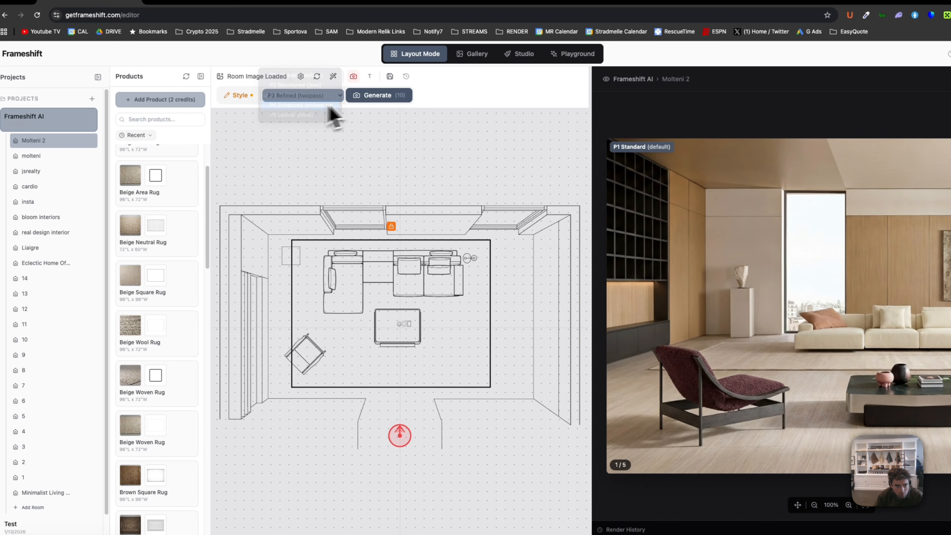
{"action": "left_click", "coordinate": [388, 97]}
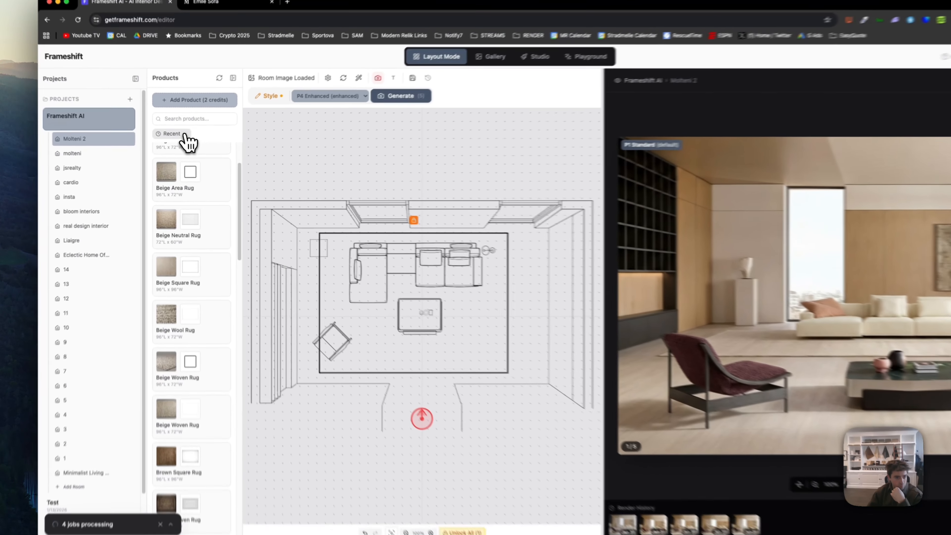
- Place the Round End Table from the last 10 minutes' furniture on the rug near the sofa's right end and shrink it
{"action": "left_click", "coordinate": [174, 141]}
{"action": "left_click", "coordinate": [183, 171]}
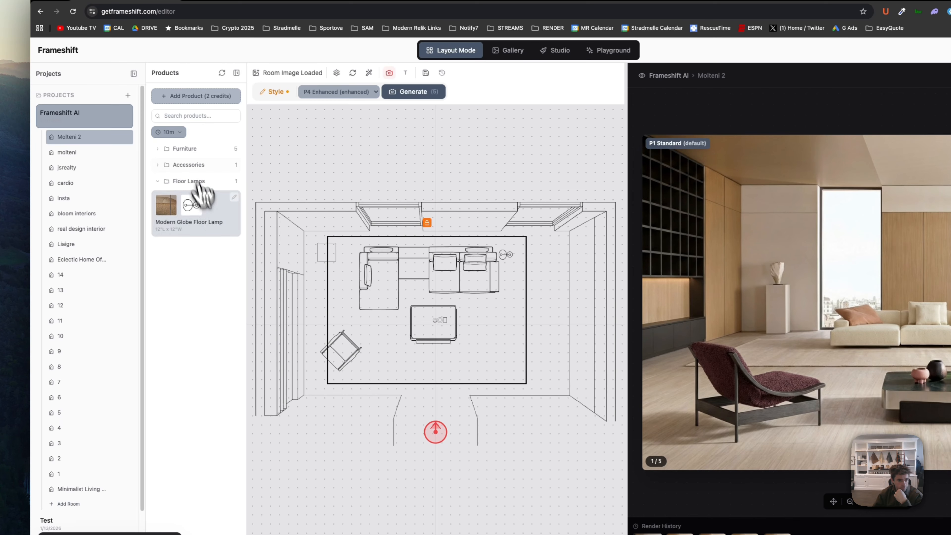
{"action": "left_click", "coordinate": [197, 150]}
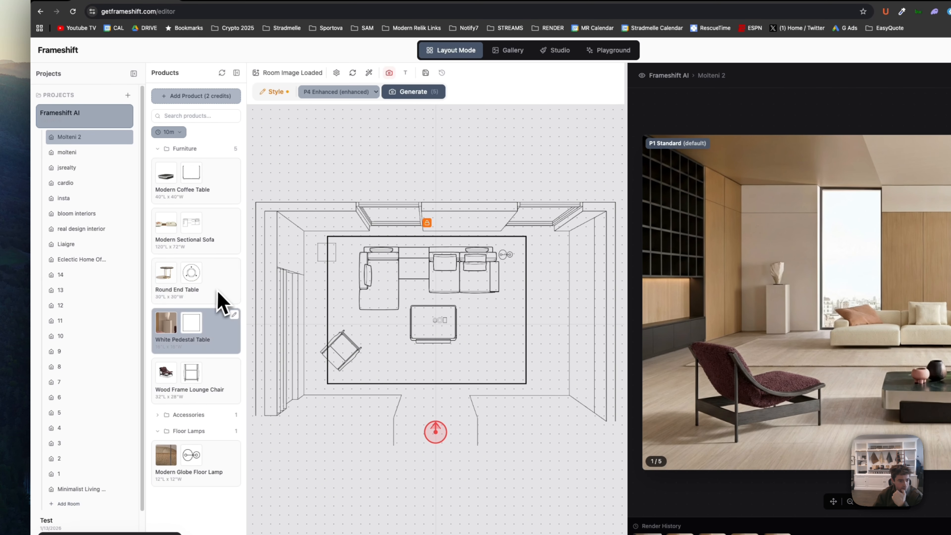
{"action": "left_click_drag", "start_coordinate": [217, 291], "coordinate": [511, 314]}
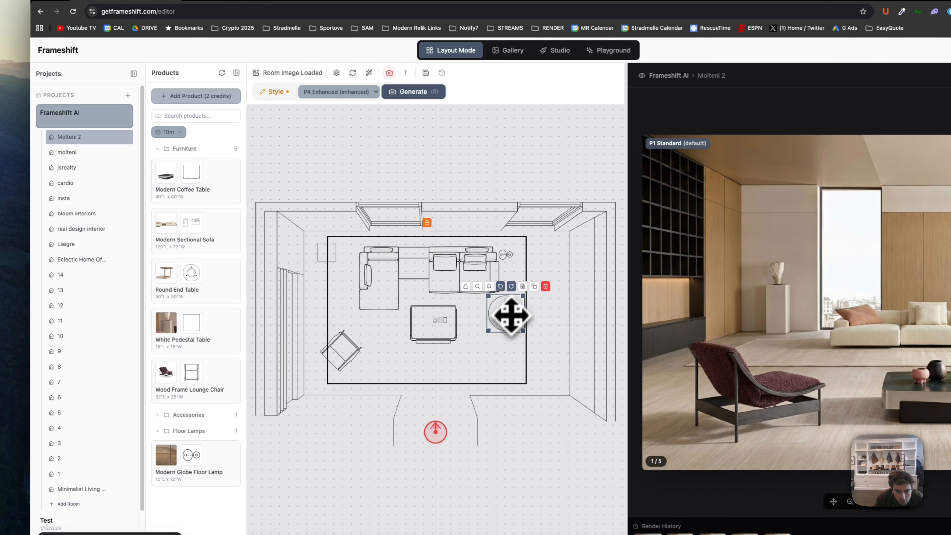
{"action": "left_click", "coordinate": [477, 286]}
{"action": "left_click", "coordinate": [476, 286]}
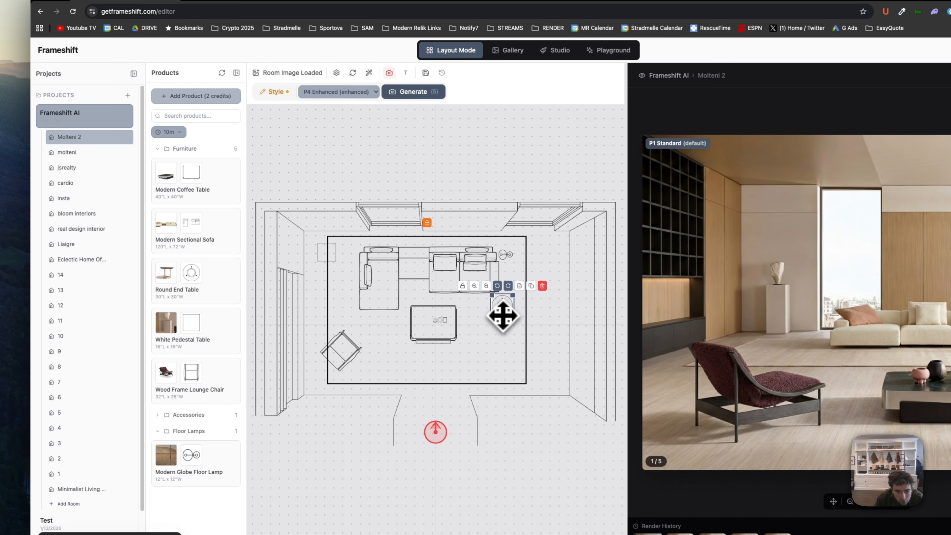
{"action": "left_click", "coordinate": [557, 312]}
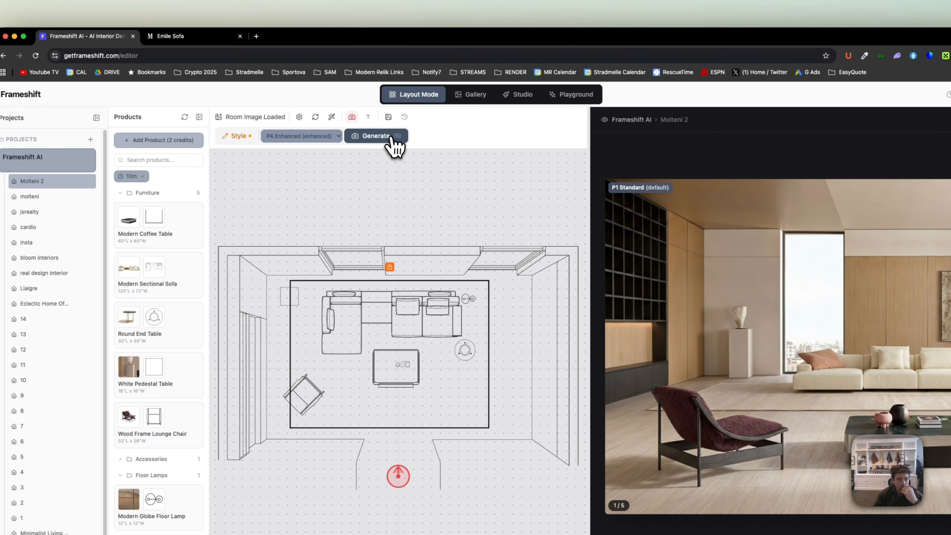
- Generate renders of the layout including the end table with the P4 Enhanced, P3 Refined and P2 Structured modes
{"action": "left_click", "coordinate": [428, 93]}
{"action": "left_click", "coordinate": [353, 93]}
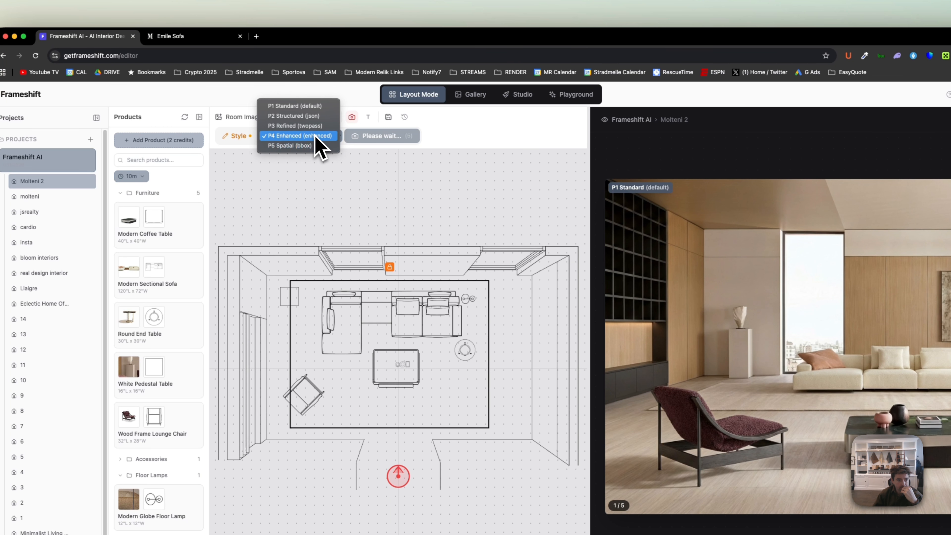
{"action": "left_click", "coordinate": [315, 126]}
{"action": "left_click", "coordinate": [375, 137]}
{"action": "left_click", "coordinate": [325, 137]}
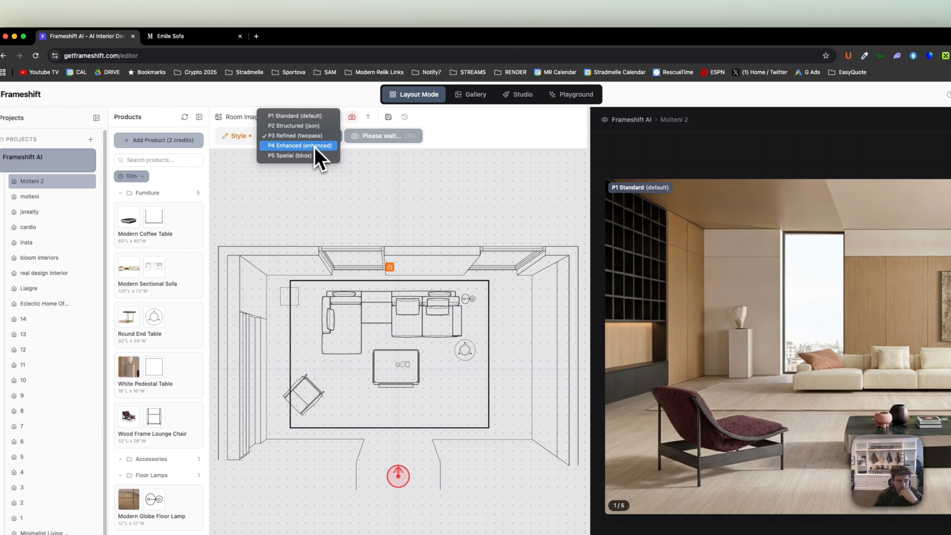
{"action": "left_click", "coordinate": [308, 126]}
{"action": "left_click", "coordinate": [382, 138]}
- Generate renders of the layout including the end table with the P1 Standard and P5 Spatial modes
{"action": "left_click", "coordinate": [311, 137]}
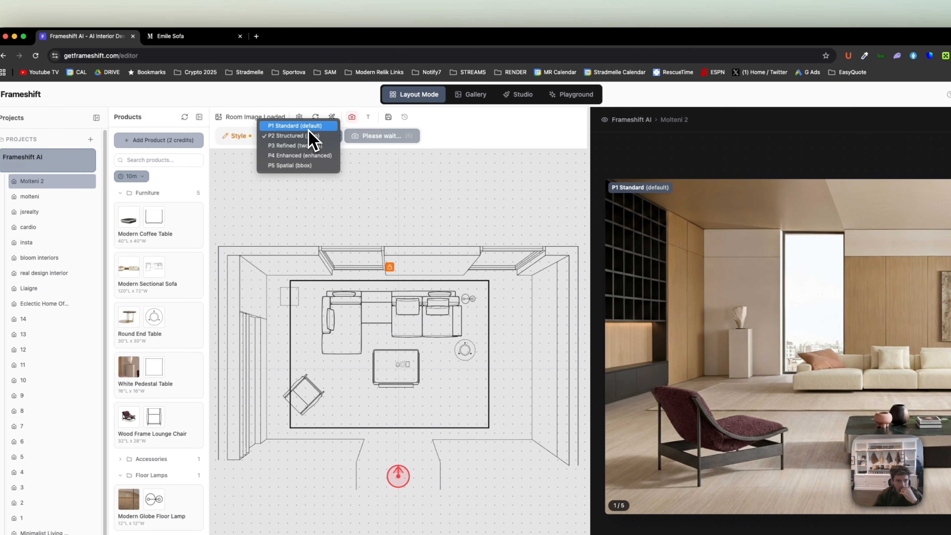
{"action": "left_click", "coordinate": [308, 126]}
{"action": "left_click", "coordinate": [385, 136]}
{"action": "left_click", "coordinate": [314, 138]}
{"action": "left_click", "coordinate": [388, 147]}
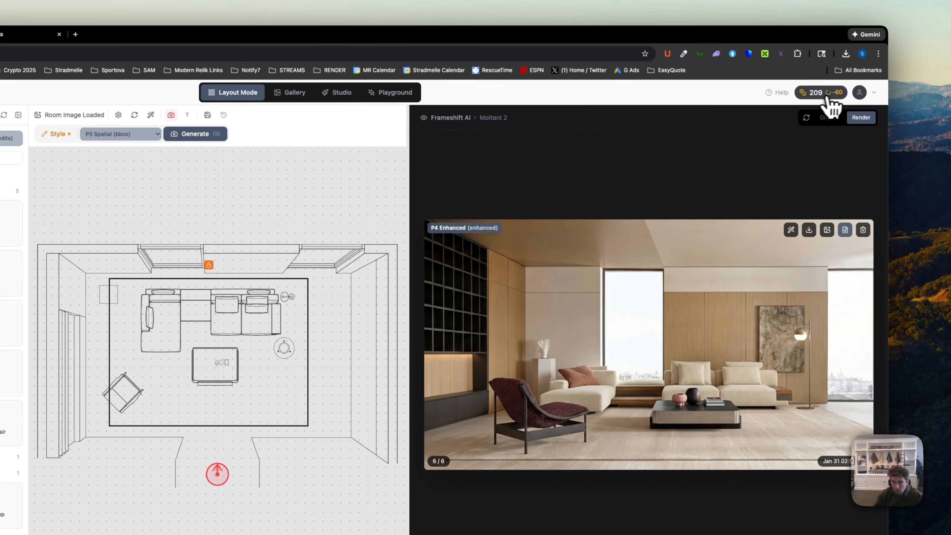
- View the breakdown of pending credit charges for the queued renders, and open the list of render modes
{"action": "left_click", "coordinate": [828, 101]}
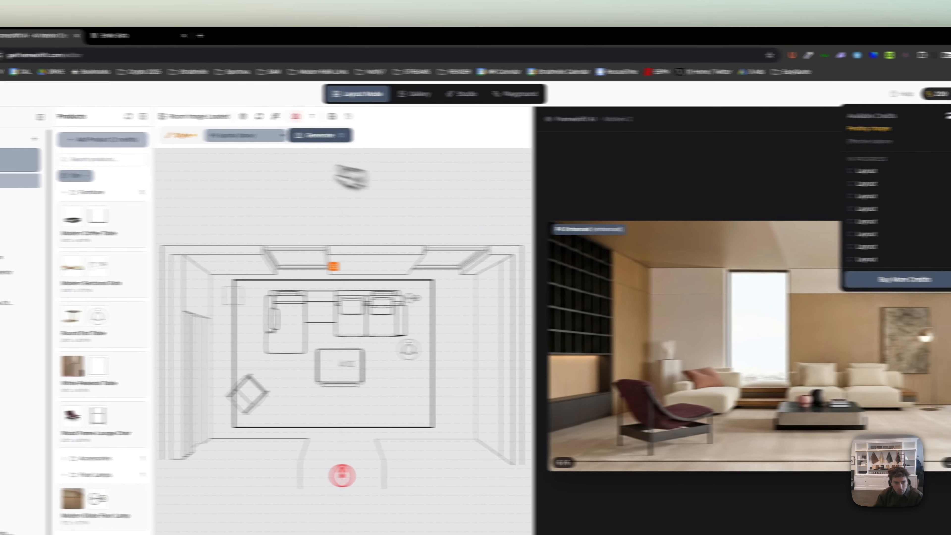
{"action": "left_click", "coordinate": [125, 134]}
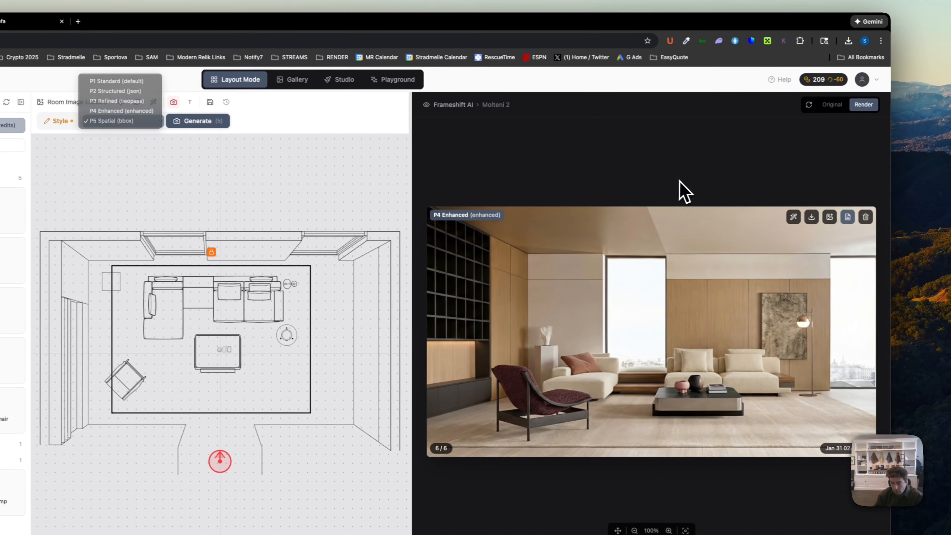
- Close the render mode list and recheck the pending credit charges for the queued renders
{"action": "left_click", "coordinate": [852, 194]}
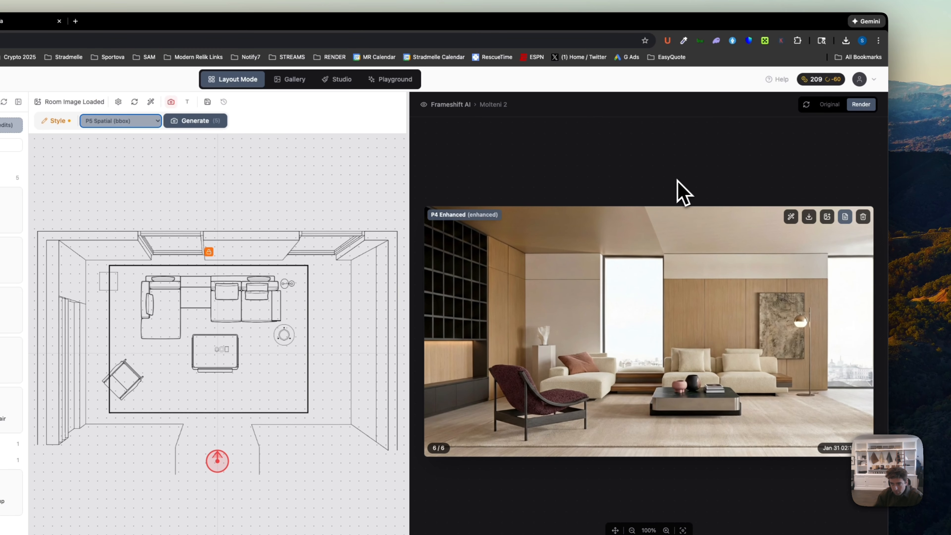
{"action": "left_click", "coordinate": [840, 79]}
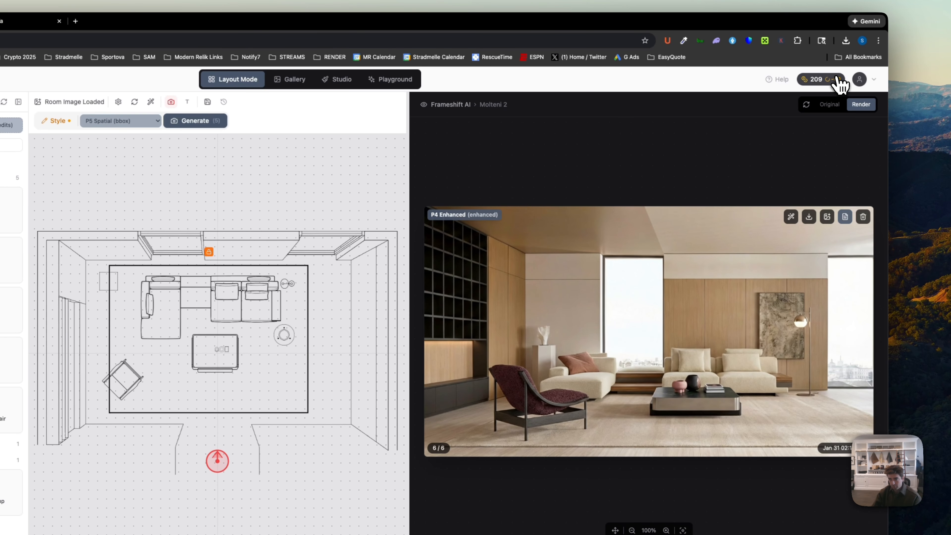
{"action": "left_click", "coordinate": [652, 111]}
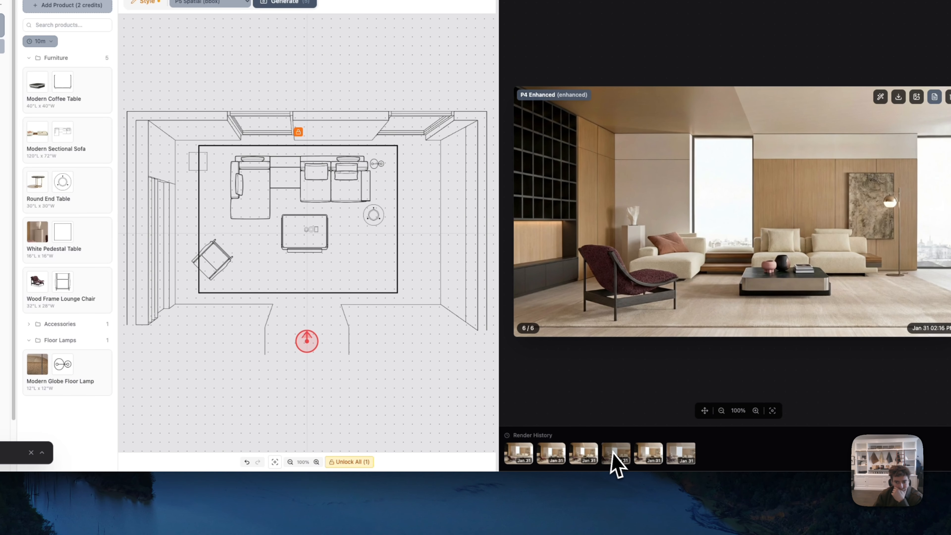
- Examine the P1 Standard render with the end table enlarged, and enlarge the latest P2 Structured render
{"action": "left_click", "coordinate": [711, 286]}
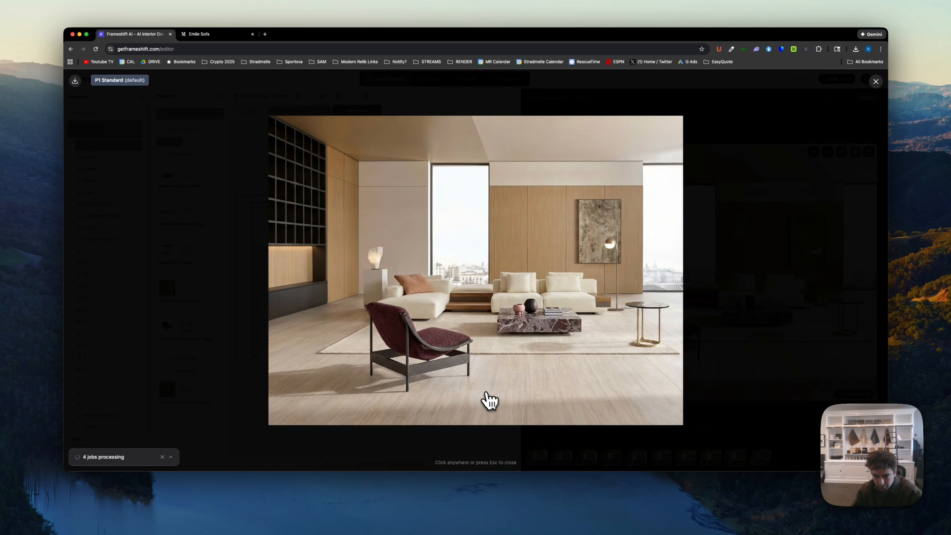
{"action": "key", "text": "Escape"}
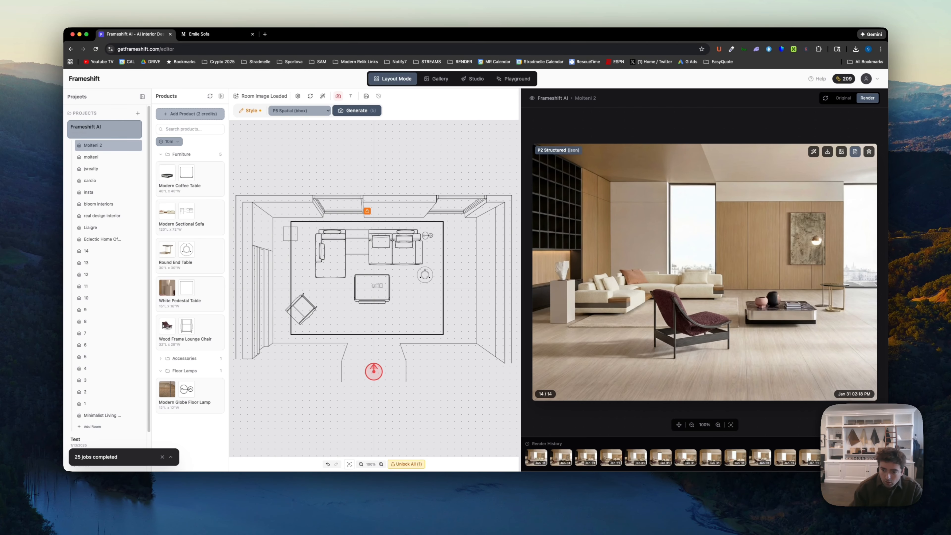
{"action": "left_click", "coordinate": [790, 341]}
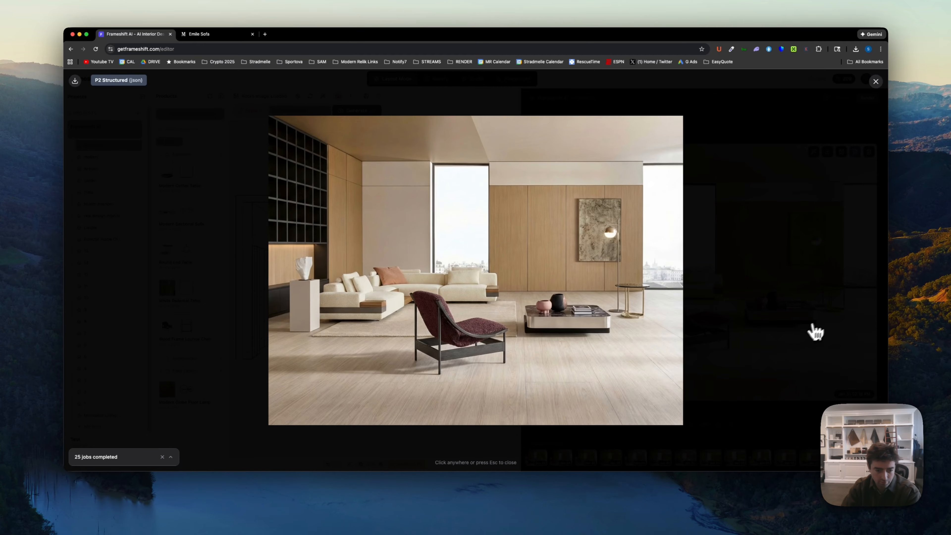
- Step through the enlarged P2 Structured, P3 Refined and P4 Enhanced renders to compare furniture placement and end table accuracy
{"action": "key", "text": "Right"}
{"action": "key", "text": "Right"}
{"action": "key", "text": "Right"}
{"action": "key", "text": "Right"}
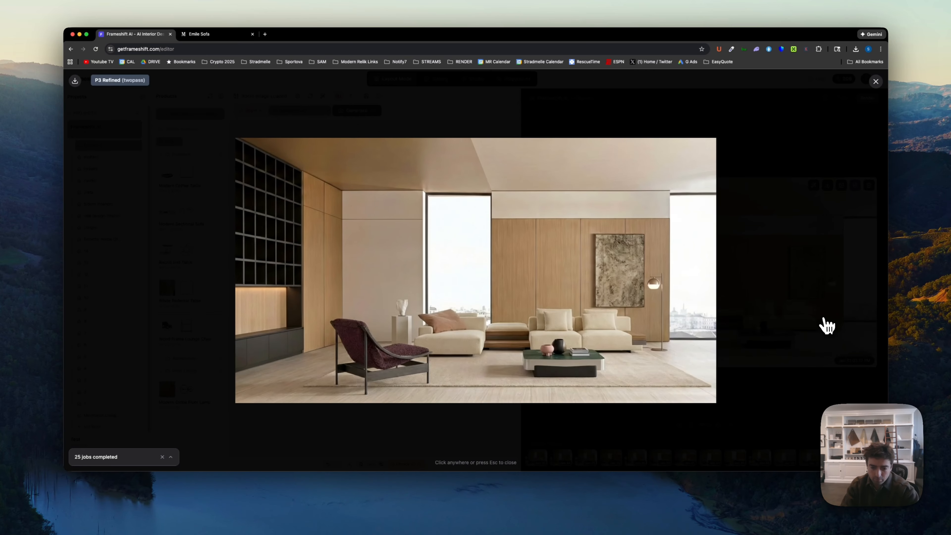
{"action": "key", "text": "Right"}
{"action": "key", "text": "Right"}
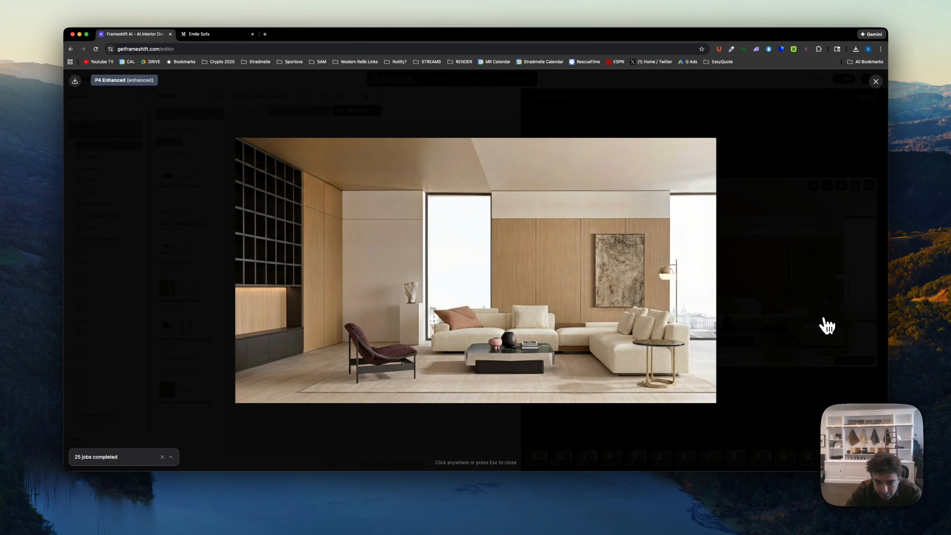
{"action": "key", "text": "Right"}
{"action": "key", "text": "Right"}
{"action": "key", "text": "Right"}
{"action": "key", "text": "Right"}
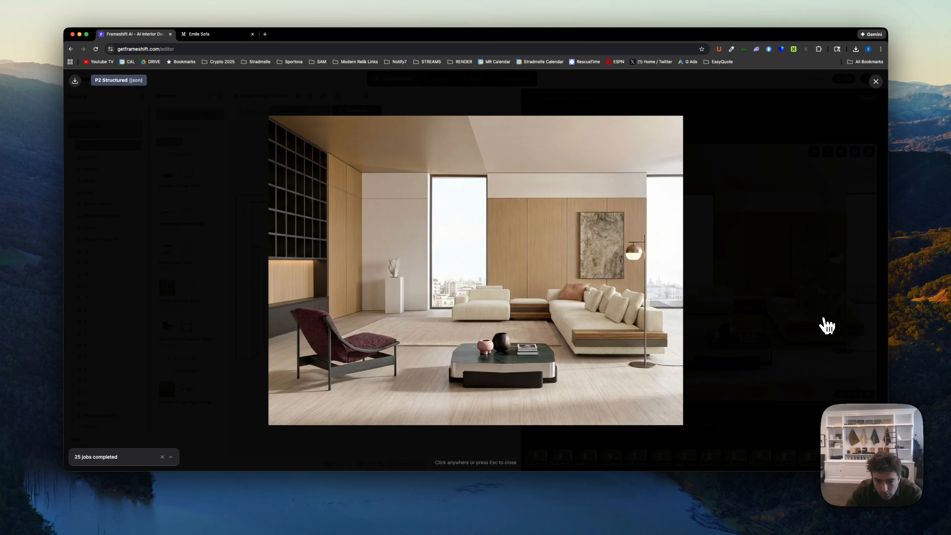
{"action": "key", "text": "Right"}
{"action": "key", "text": "Right"}
{"action": "key", "text": "Right"}
{"action": "key", "text": "Right"}
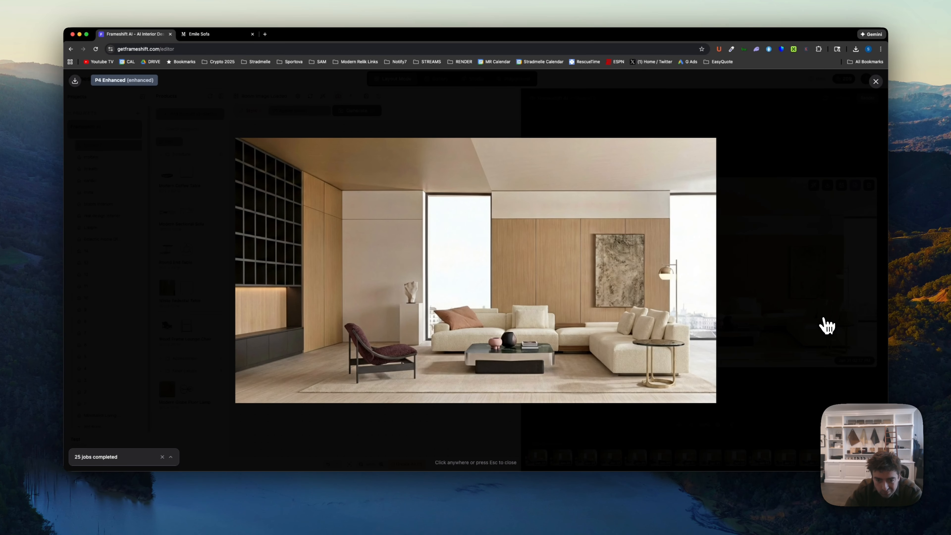
- Go back and forth through the enlarged renders to pick the P4 Enhanced render with the end table beside the sofa
{"action": "key", "text": "Right"}
{"action": "key", "text": "Right"}
{"action": "key", "text": "Right"}
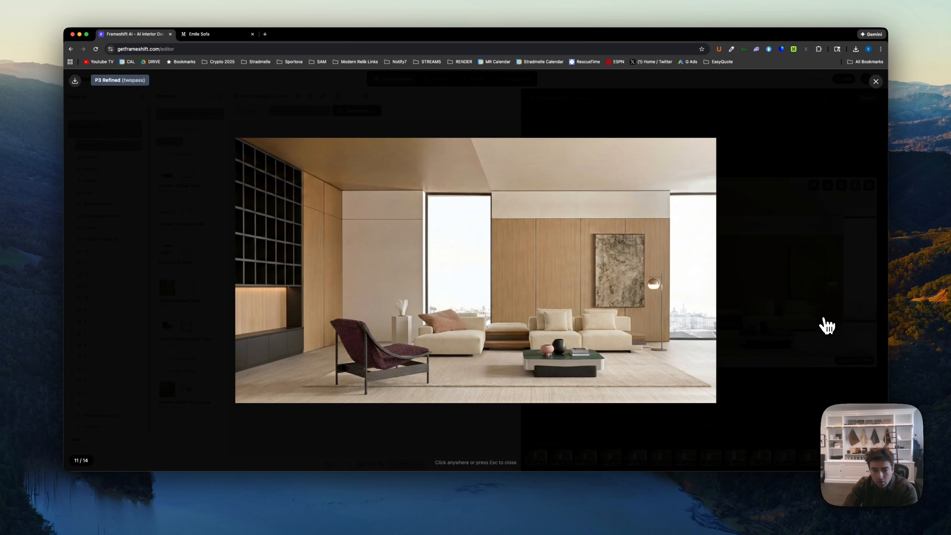
{"action": "key", "text": "Right"}
{"action": "key", "text": "Left"}
{"action": "key", "text": "Left"}
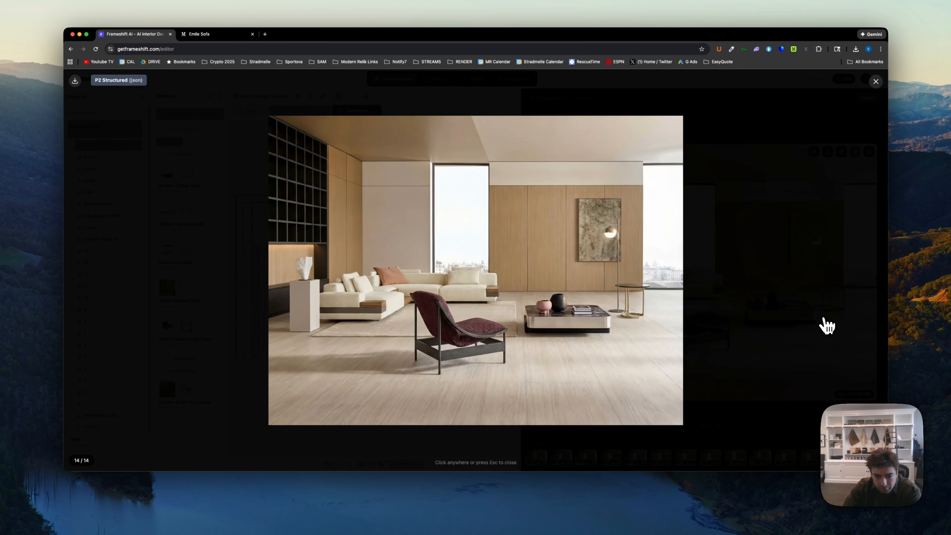
{"action": "key", "text": "Left"}
{"action": "key", "text": "Left"}
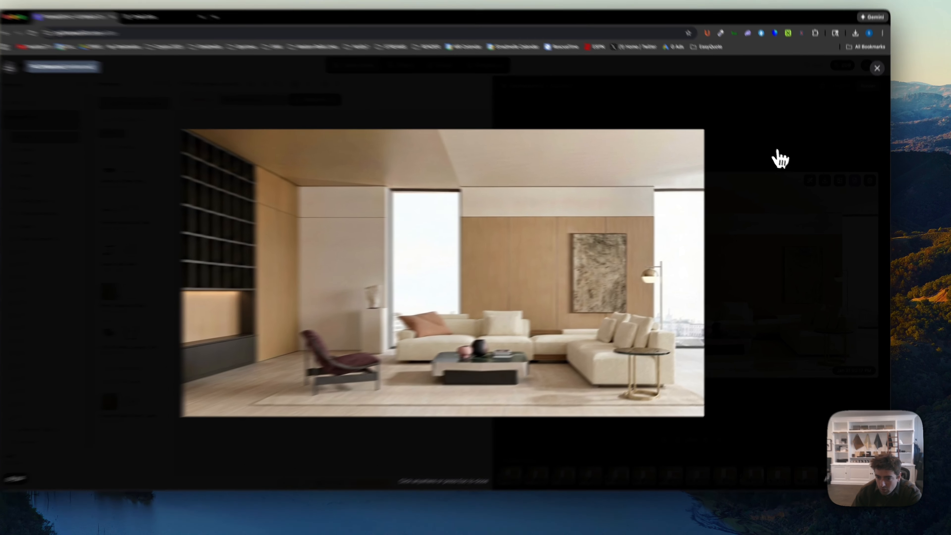
- Send the P4 Enhanced render with the end table to the Gallery and open it in the Studio
{"action": "left_click", "coordinate": [779, 155]}
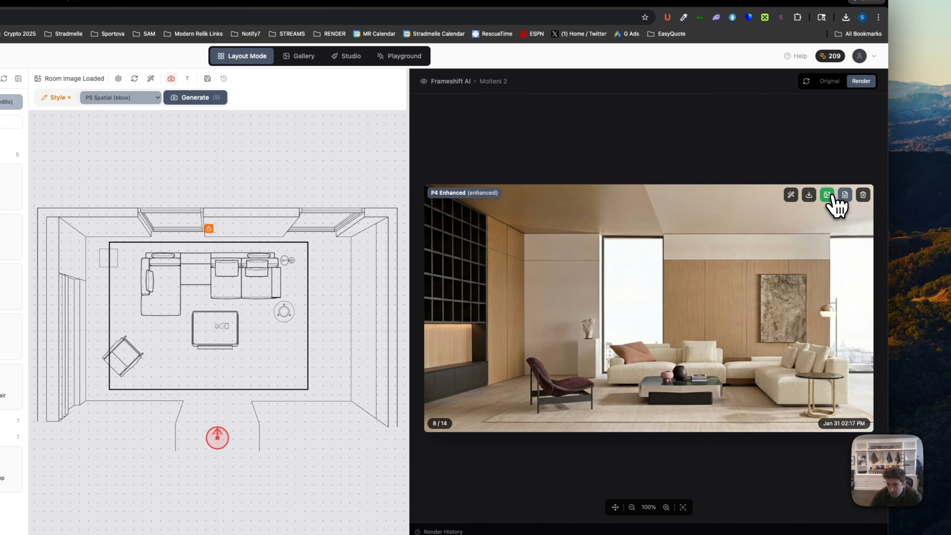
{"action": "left_click", "coordinate": [828, 196]}
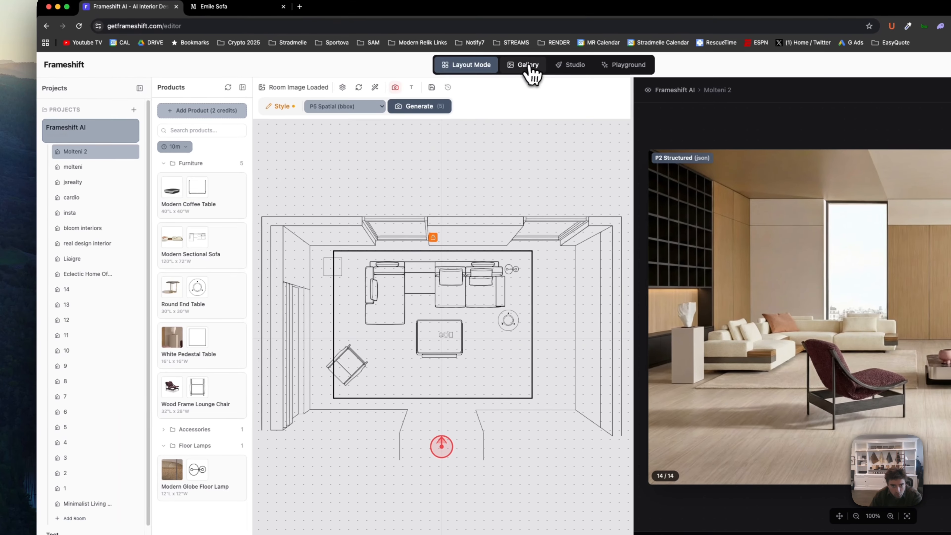
{"action": "left_click", "coordinate": [529, 66]}
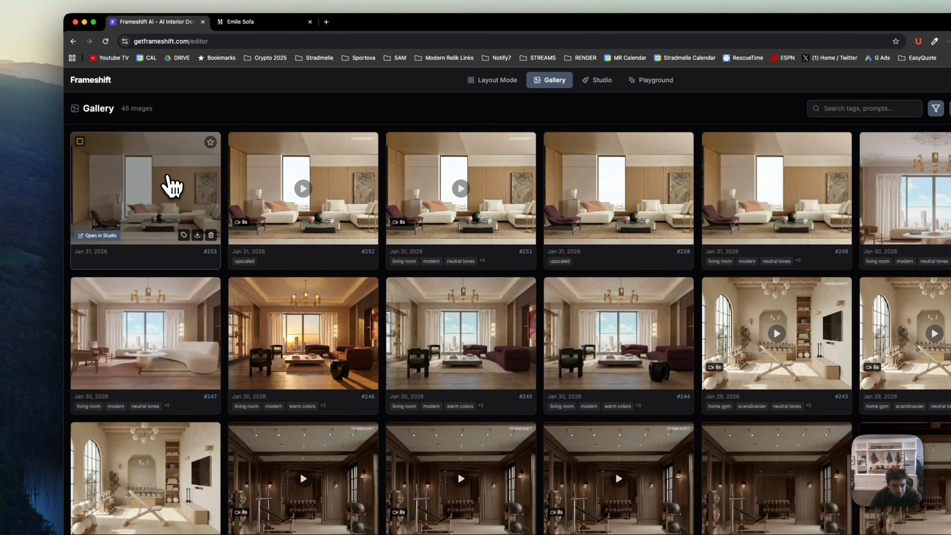
{"action": "left_click", "coordinate": [165, 185]}
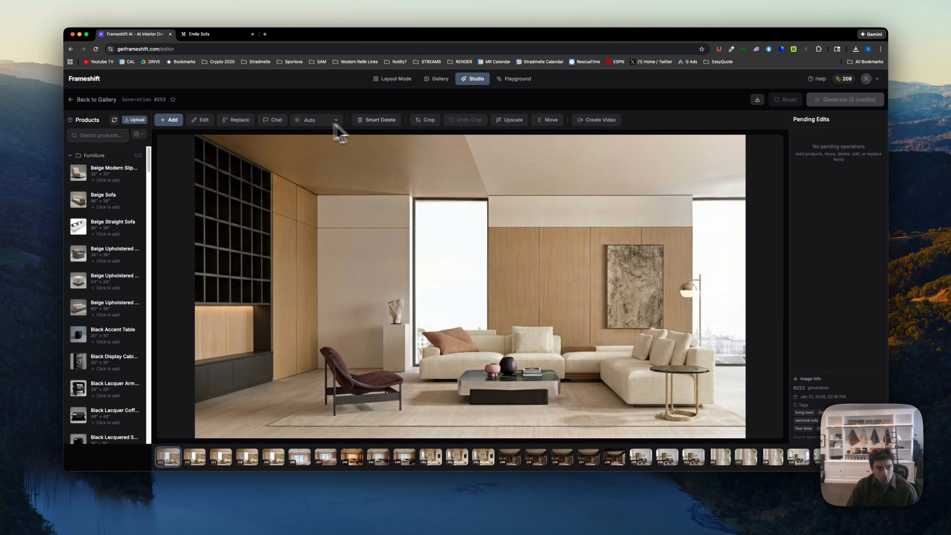
- Generate a Golden Hour lighting version of the render and return to the original image while it processes
{"action": "left_click", "coordinate": [316, 120]}
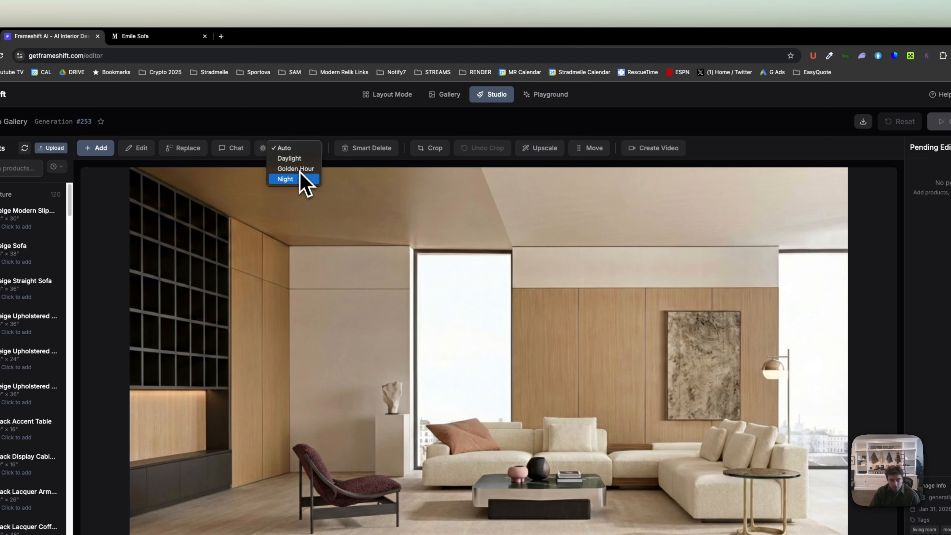
{"action": "left_click", "coordinate": [320, 131]}
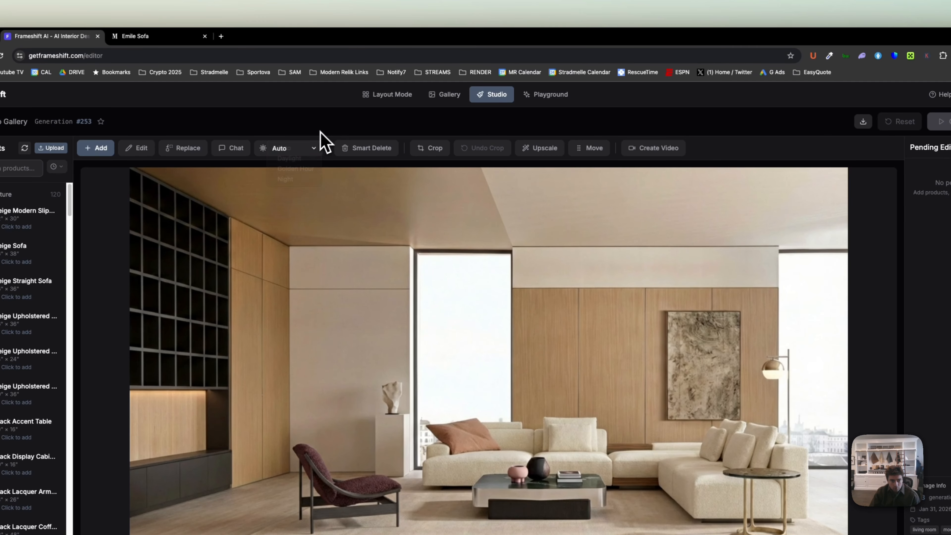
{"action": "left_click", "coordinate": [306, 150]}
{"action": "left_click", "coordinate": [299, 169]}
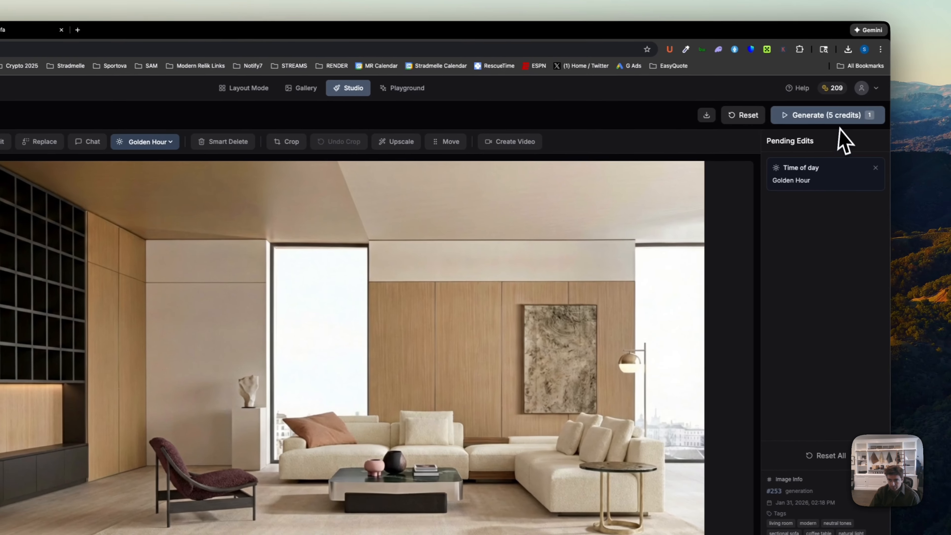
{"action": "left_click", "coordinate": [921, 120]}
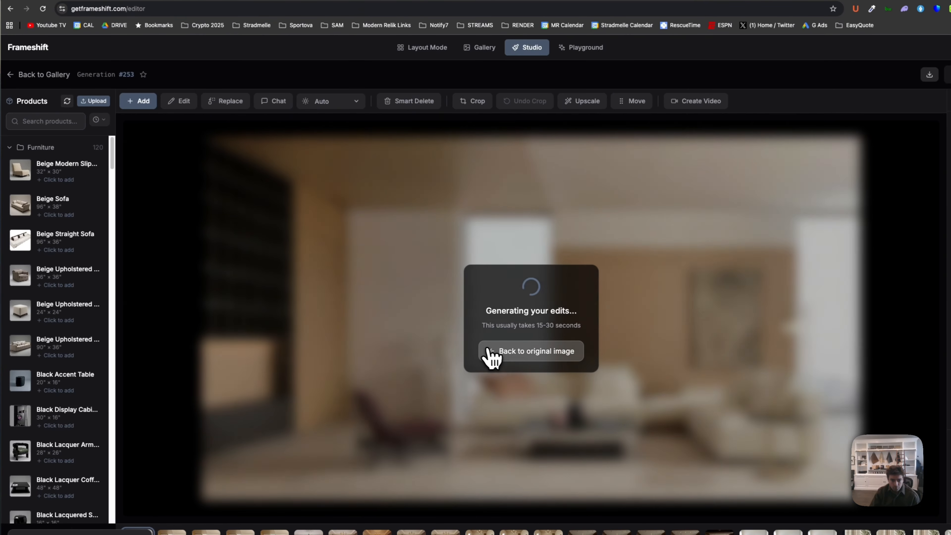
{"action": "left_click", "coordinate": [493, 355]}
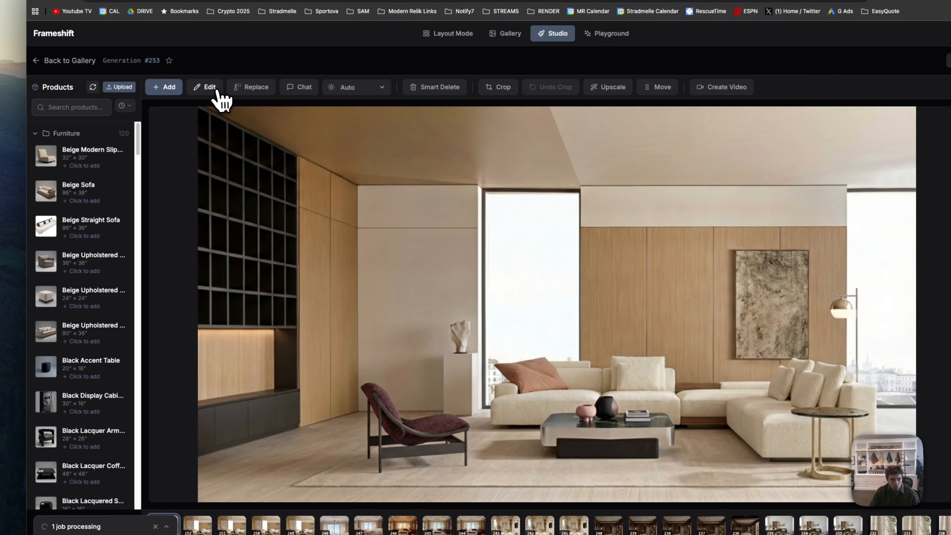
- Mark the ceiling with the edit instruction "add recessed lighting to ceiling", generate it, and return to the original image
{"action": "left_click", "coordinate": [179, 100]}
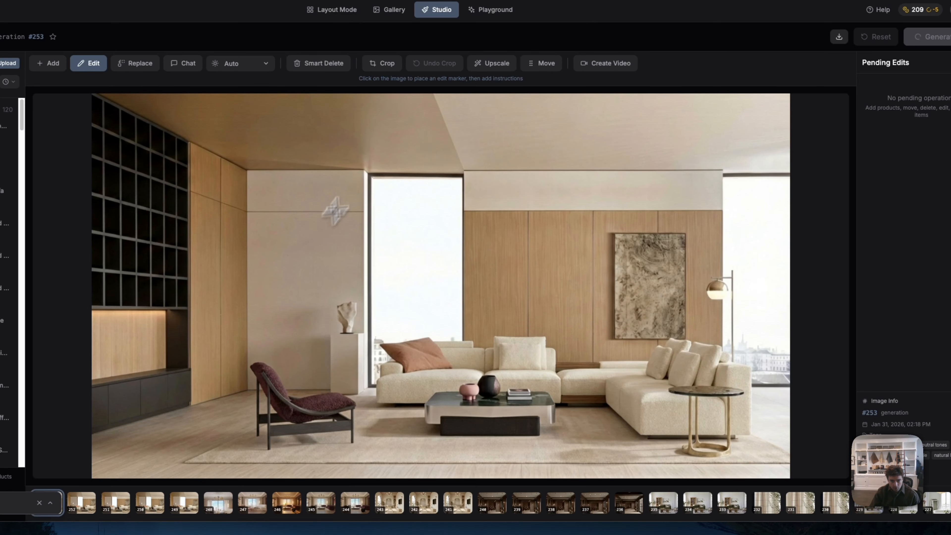
{"action": "left_click", "coordinate": [512, 125]}
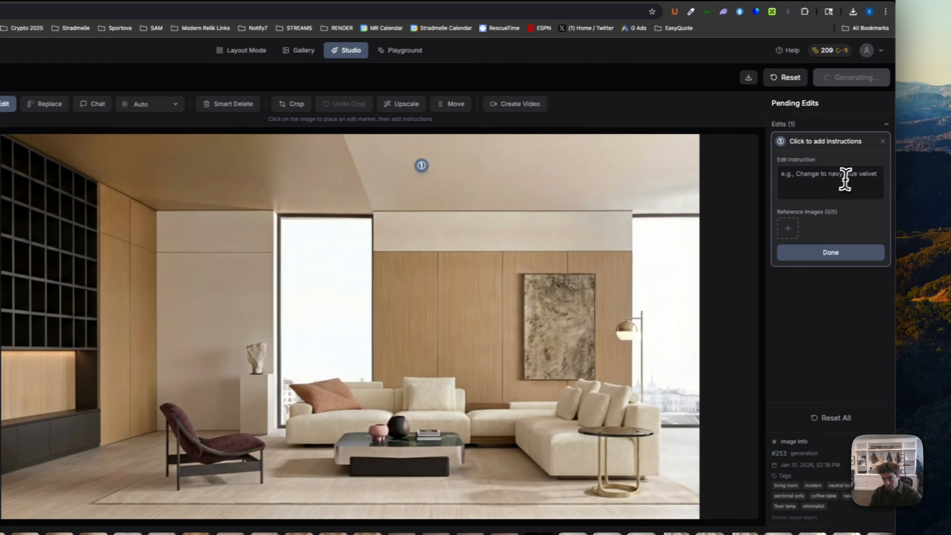
{"action": "left_click", "coordinate": [935, 138]}
{"action": "type", "text": "add re"}
{"action": "type", "text": "cesse"}
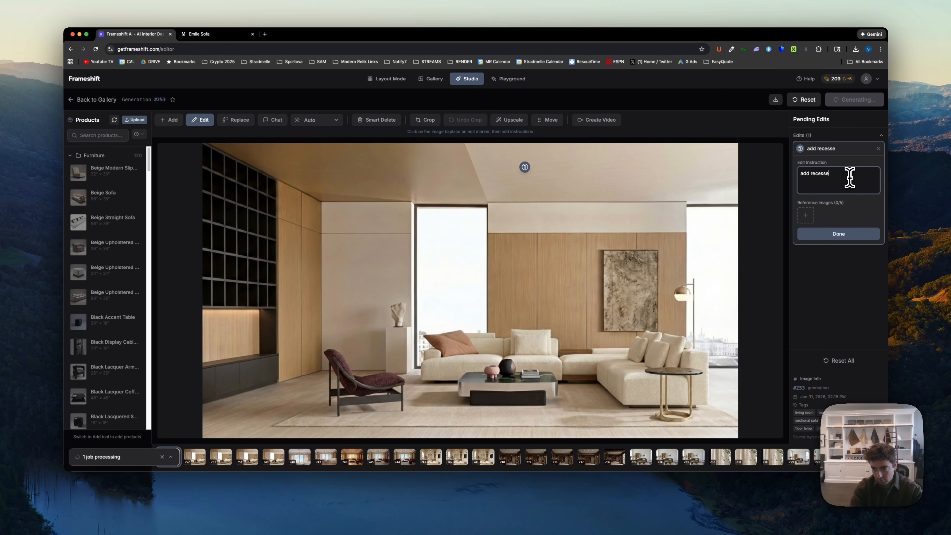
{"action": "type", "text": "d lighting to ceiling"}
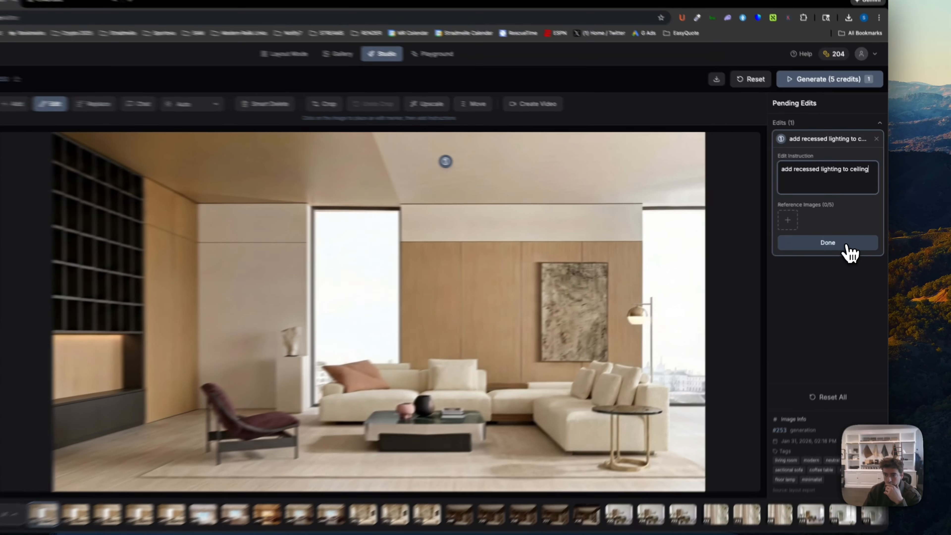
{"action": "left_click", "coordinate": [839, 234]}
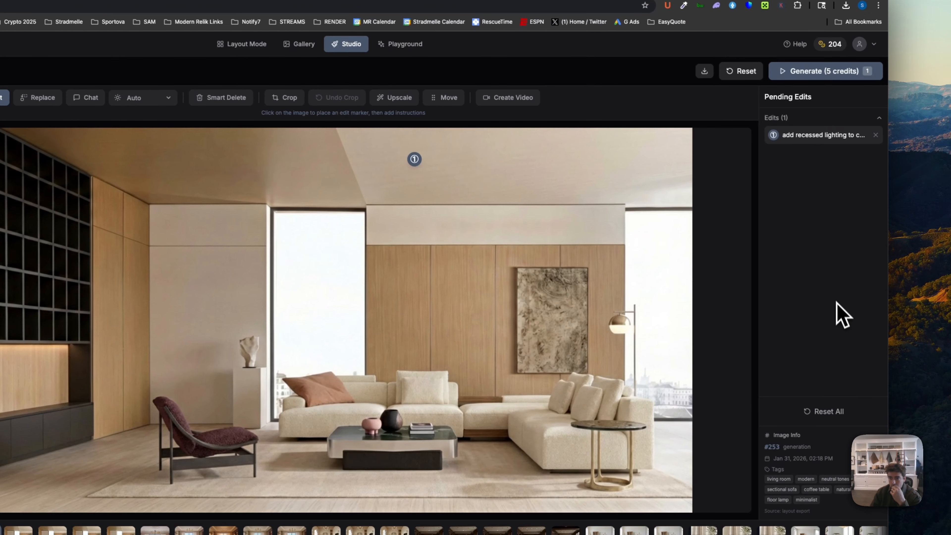
{"action": "left_click", "coordinate": [835, 72]}
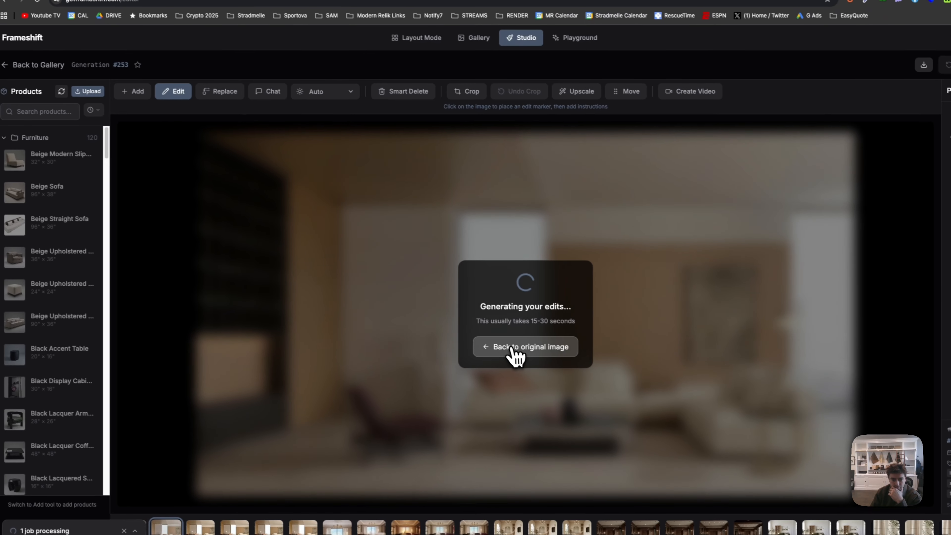
{"action": "left_click", "coordinate": [512, 348]}
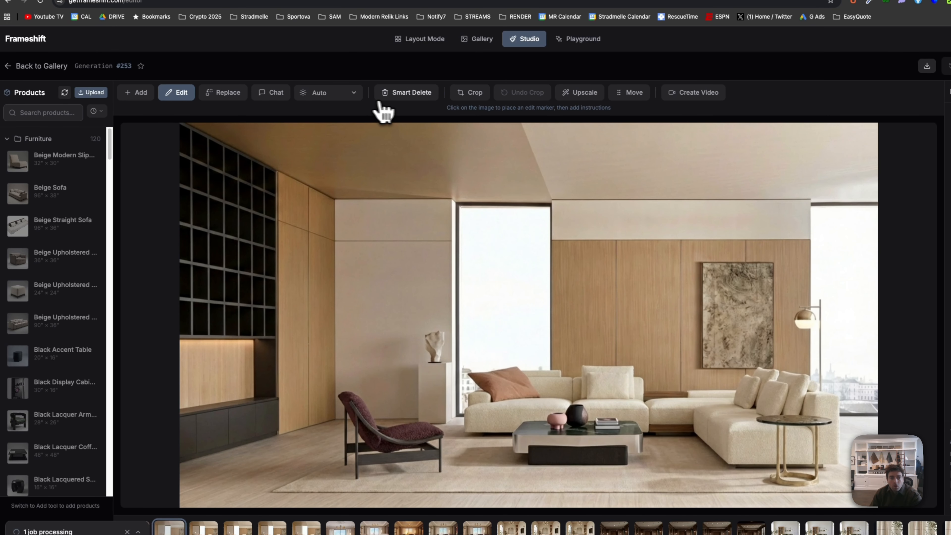
- Remove the burgundy lounge chair with Smart Delete by lassoing it, and keep generation #253 open
{"action": "left_click", "coordinate": [386, 92]}
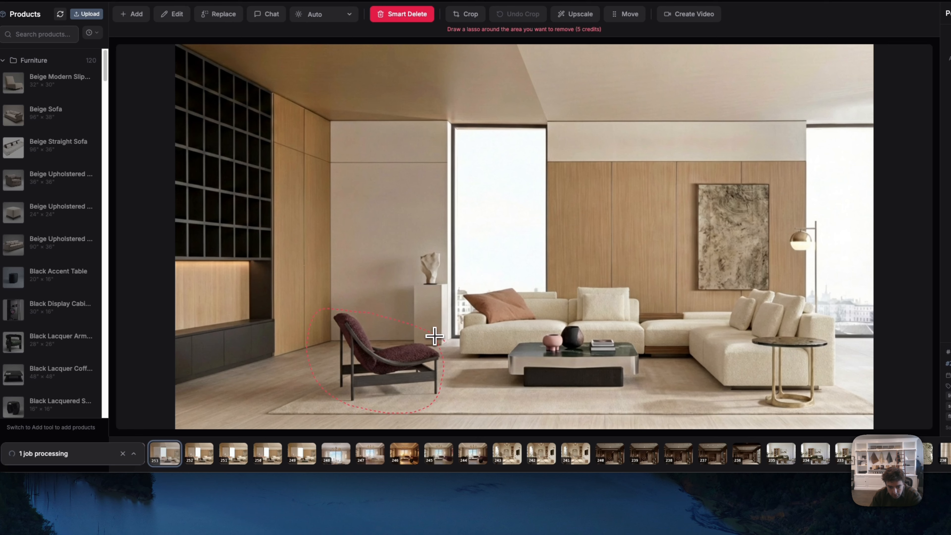
{"action": "left_click_drag", "start_coordinate": [435, 336], "coordinate": [435, 336]}
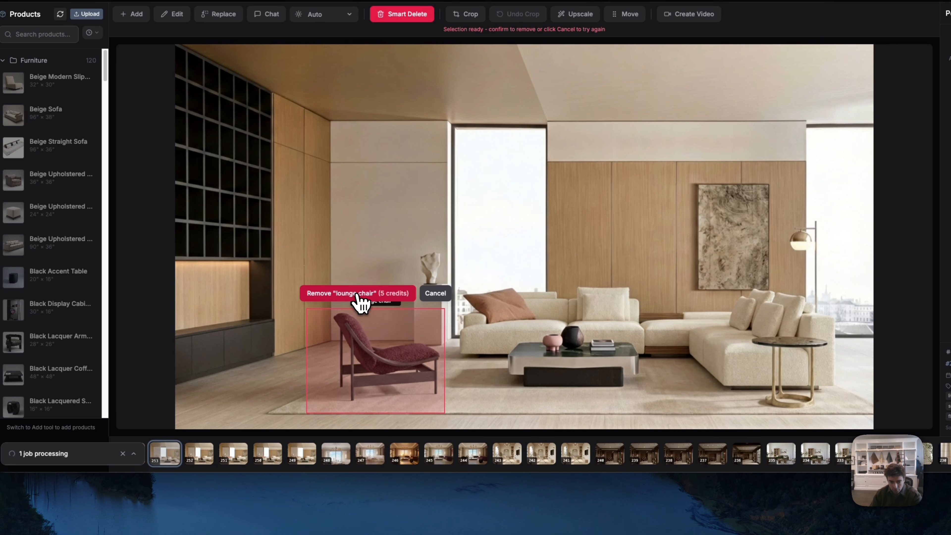
{"action": "left_click", "coordinate": [359, 303]}
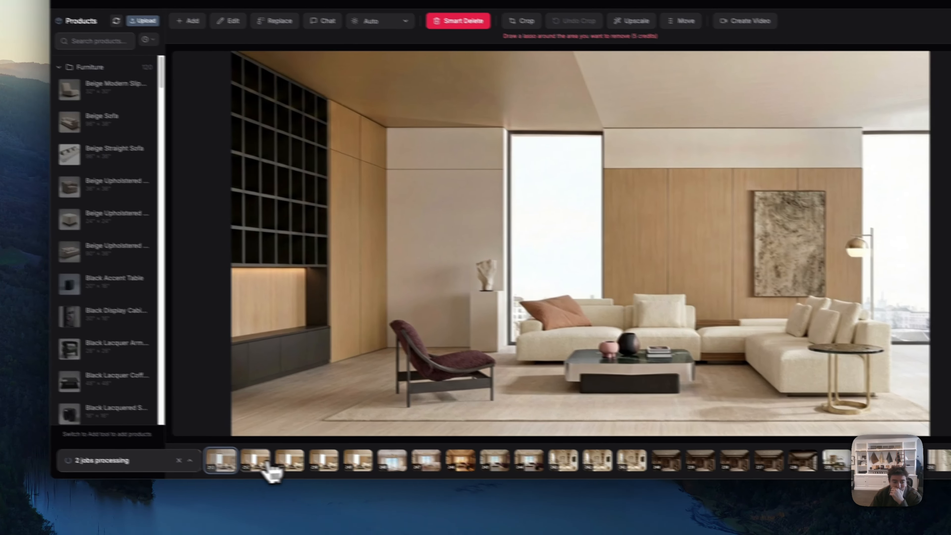
{"action": "left_click", "coordinate": [228, 457]}
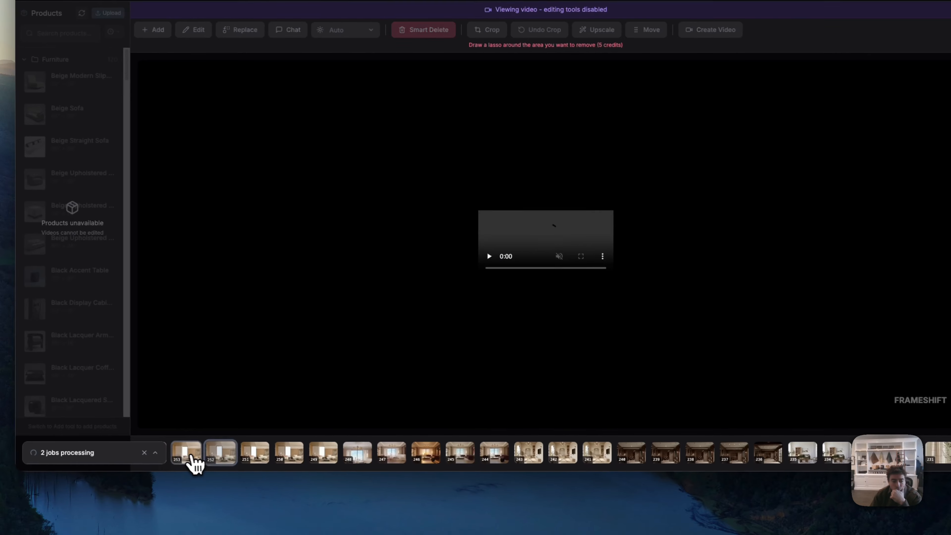
{"action": "left_click", "coordinate": [191, 457]}
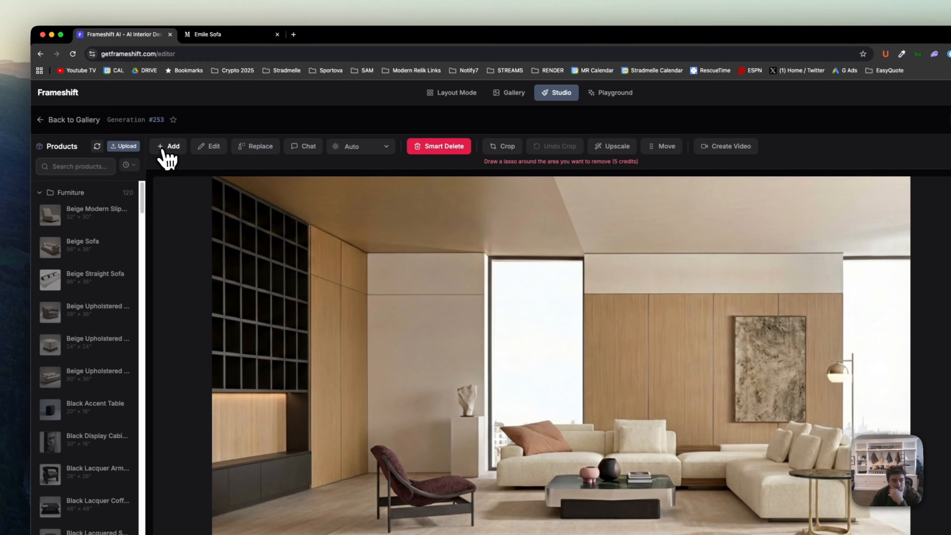
- Try to lasso the sculpture pedestal with the Move tool and dismiss the Smart Delete result preview
{"action": "left_click", "coordinate": [143, 121]}
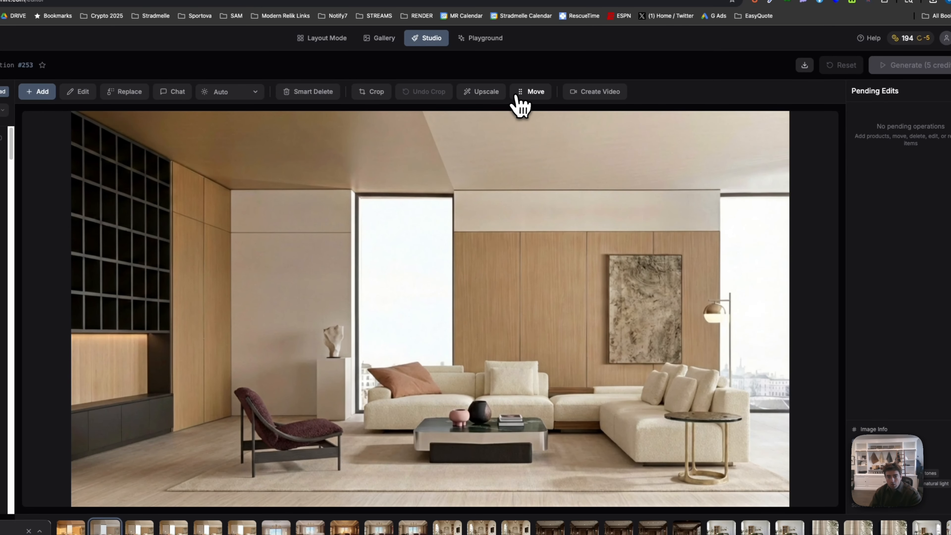
{"action": "left_click", "coordinate": [643, 147]}
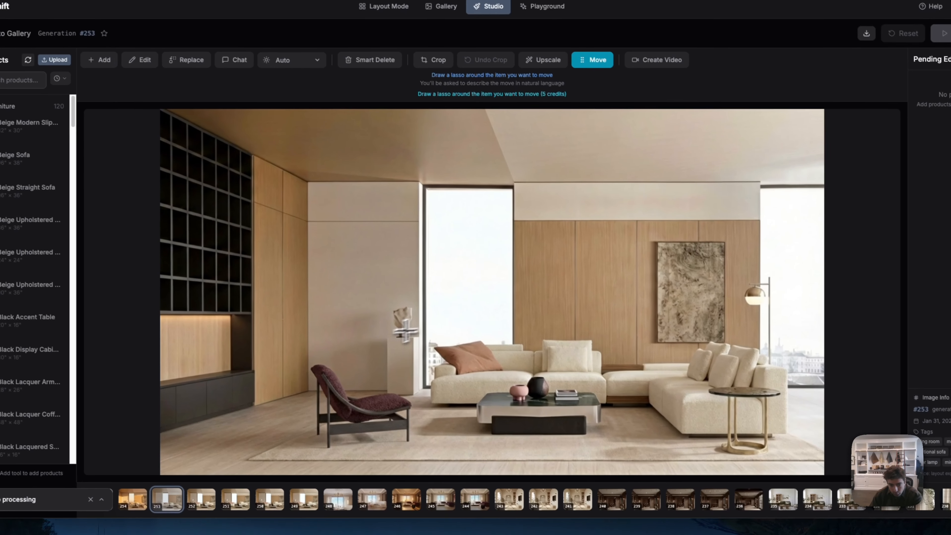
{"action": "mouse_move", "coordinate": [432, 318]}
{"action": "left_mouse_down"}
{"action": "mouse_move", "coordinate": [389, 300]}
{"action": "mouse_move", "coordinate": [378, 389]}
{"action": "mouse_move", "coordinate": [429, 370]}
{"action": "mouse_move", "coordinate": [426, 316]}
{"action": "left_mouse_up"}
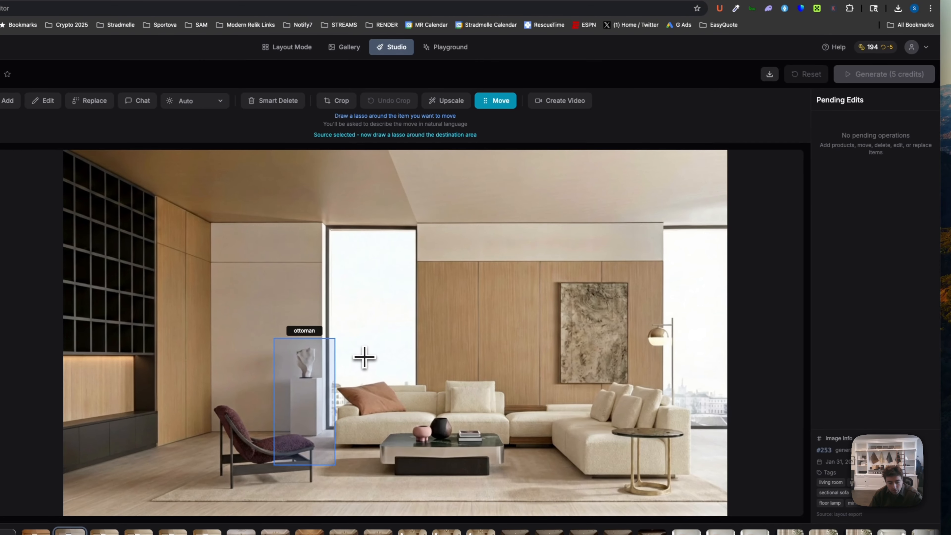
{"action": "key", "text": "Escape"}
{"action": "mouse_move", "coordinate": [430, 274]}
{"action": "left_mouse_down"}
{"action": "mouse_move", "coordinate": [397, 271]}
{"action": "mouse_move", "coordinate": [395, 319]}
{"action": "mouse_move", "coordinate": [401, 361]}
{"action": "mouse_move", "coordinate": [433, 369]}
{"action": "mouse_move", "coordinate": [436, 272]}
{"action": "left_mouse_up"}
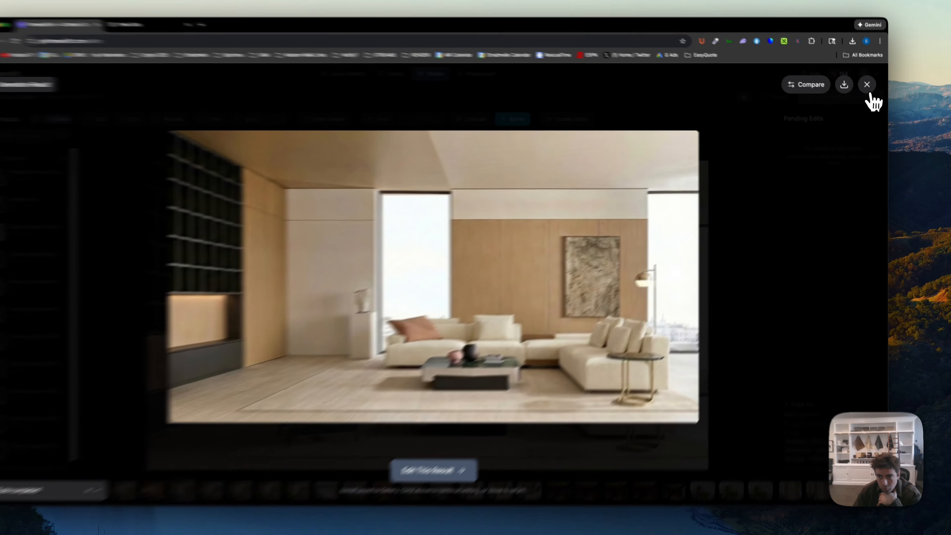
{"action": "left_click", "coordinate": [869, 88]}
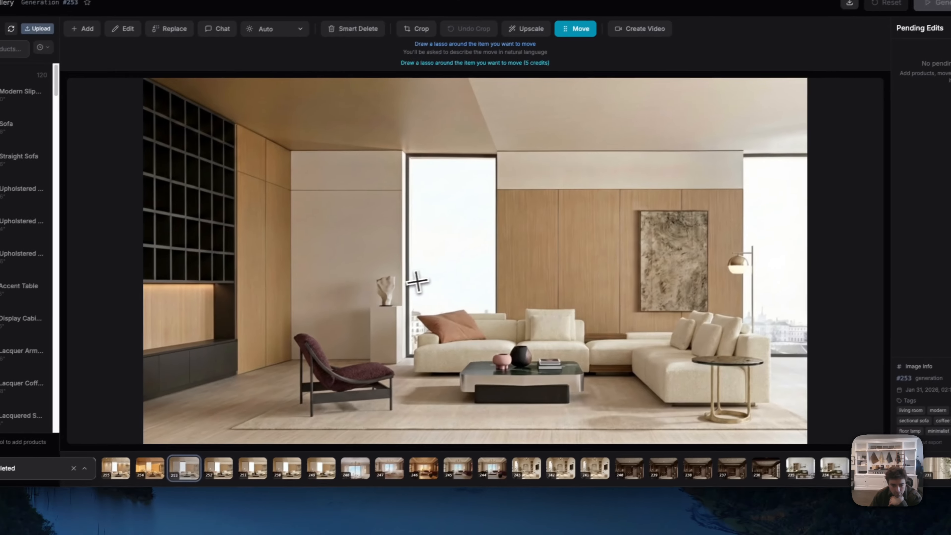
- Lasso the pedestal with sculpture, outline its destination on the wall behind the lounge chair, and run the move
{"action": "mouse_move", "coordinate": [407, 282]}
{"action": "left_mouse_down"}
{"action": "mouse_move", "coordinate": [397, 265]}
{"action": "mouse_move", "coordinate": [374, 277]}
{"action": "mouse_move", "coordinate": [367, 351]}
{"action": "mouse_move", "coordinate": [421, 345]}
{"action": "mouse_move", "coordinate": [410, 274]}
{"action": "left_mouse_up"}
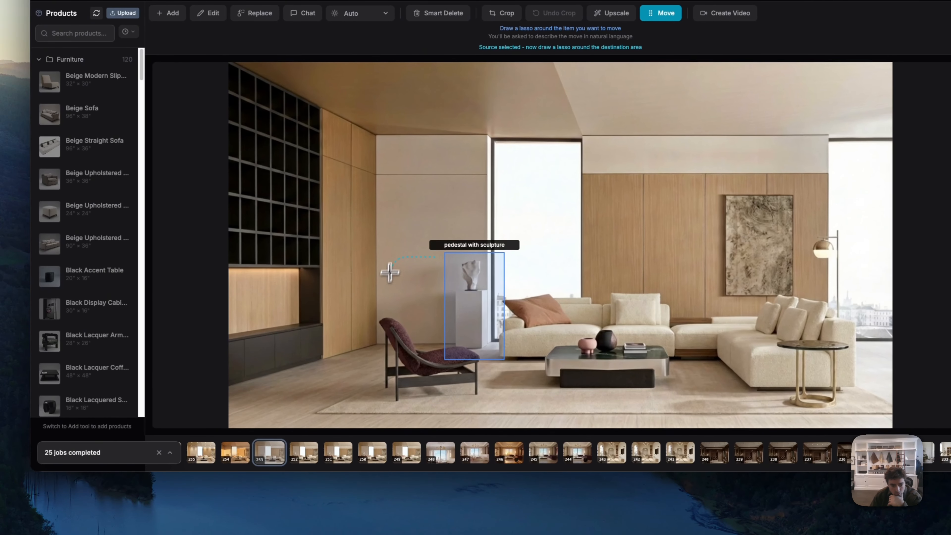
{"action": "left_click_drag", "start_coordinate": [374, 307], "coordinate": [337, 386]}
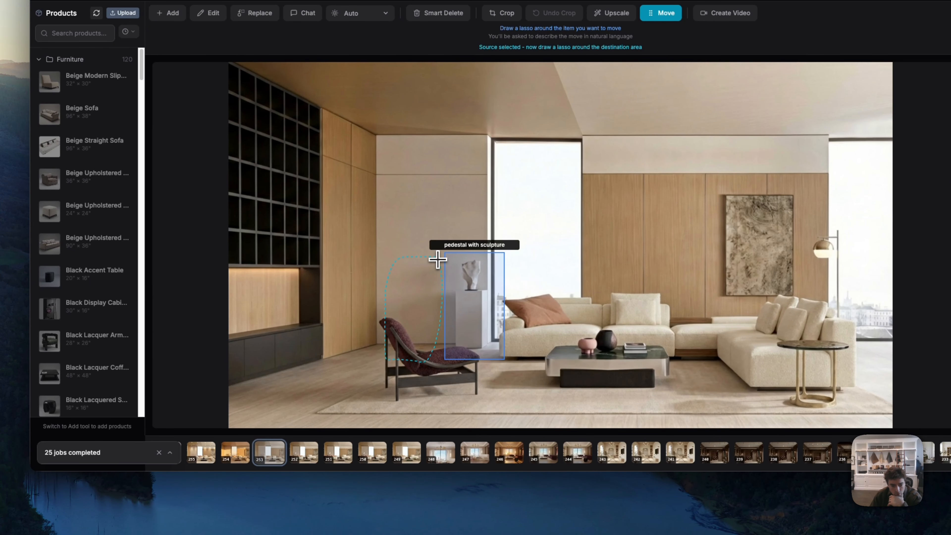
{"action": "left_click_drag", "start_coordinate": [437, 259], "coordinate": [439, 261]}
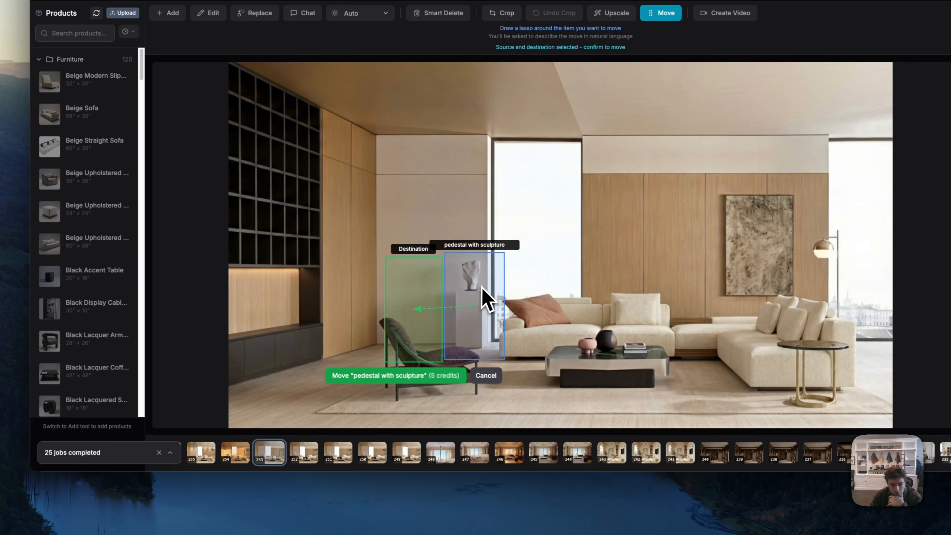
{"action": "left_click", "coordinate": [408, 376]}
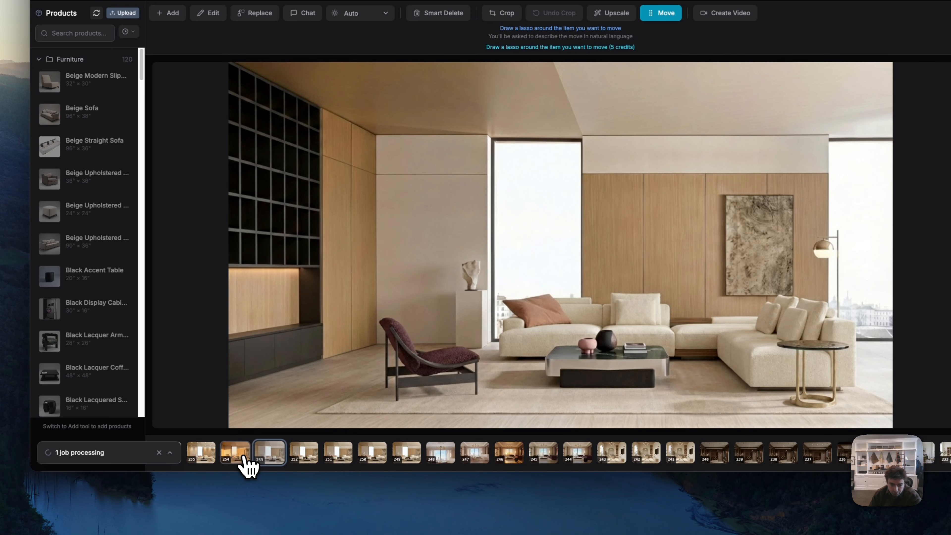
- Generate a Night lighting version of the golden hour generation #254 and return to the original image while it processes
{"action": "left_click", "coordinate": [236, 453]}
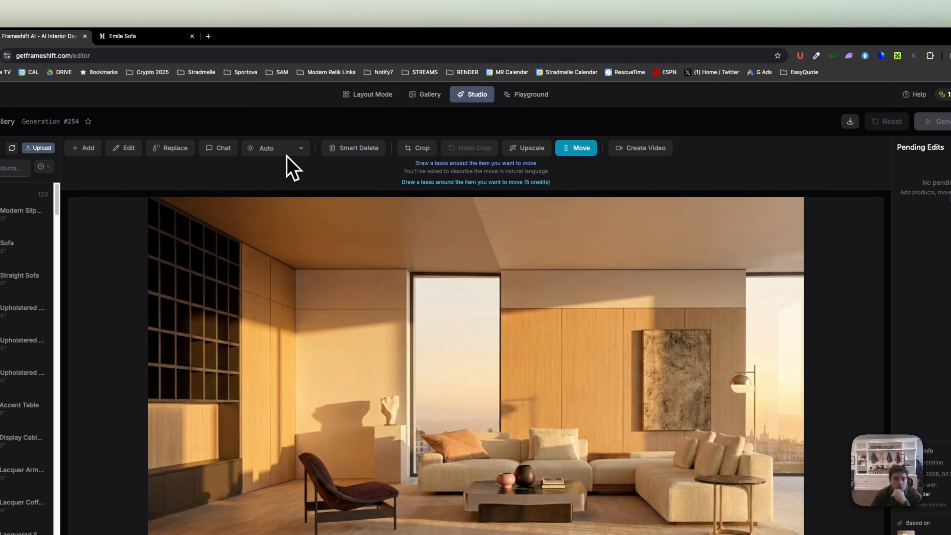
{"action": "left_click", "coordinate": [324, 119]}
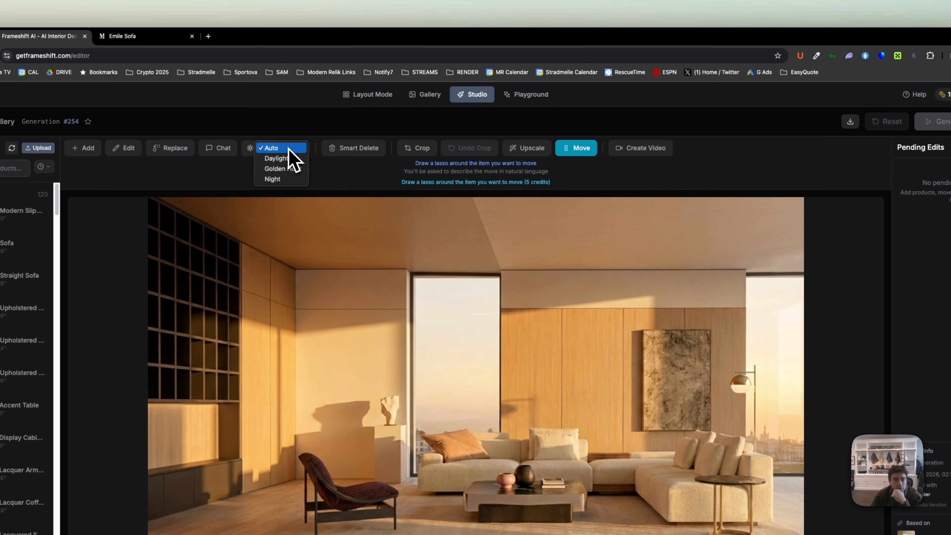
{"action": "left_click", "coordinate": [280, 180]}
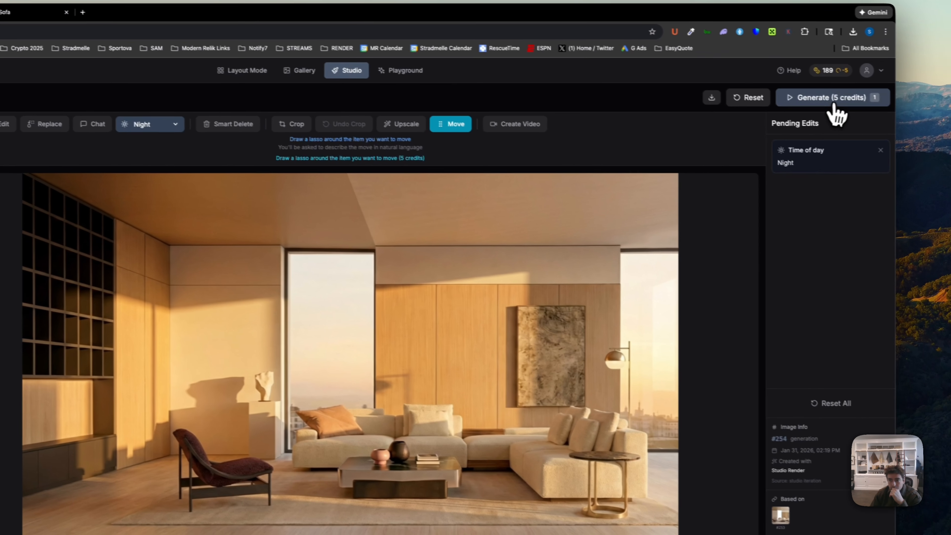
{"action": "left_click", "coordinate": [932, 121]}
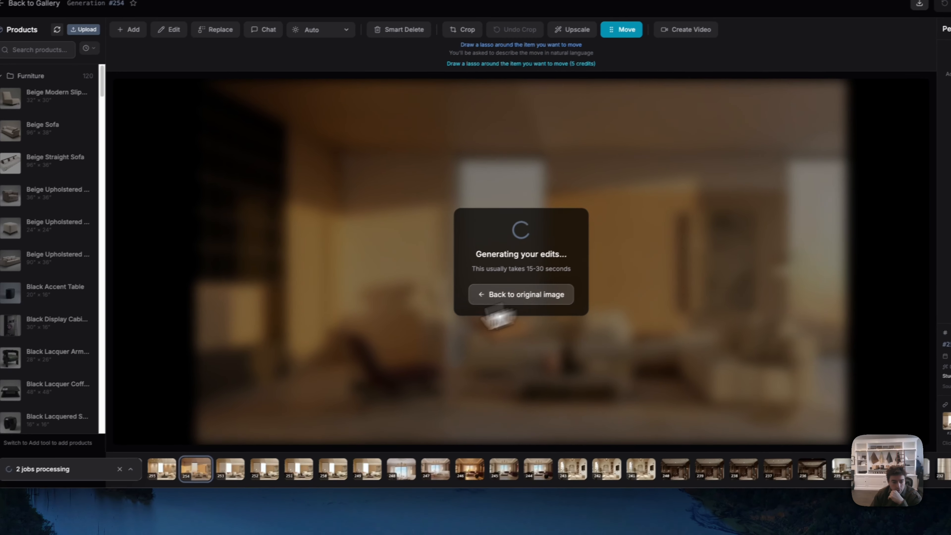
{"action": "left_click", "coordinate": [522, 295]}
- Compare the recessed-lighting, moved-sculpture and golden hour generations in the Studio
{"action": "left_click", "coordinate": [168, 470]}
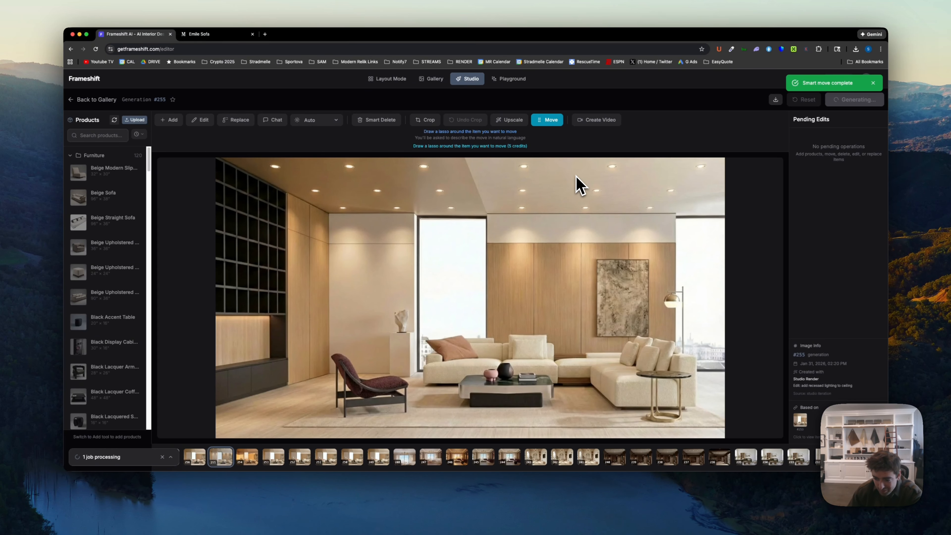
{"action": "left_click", "coordinate": [198, 458]}
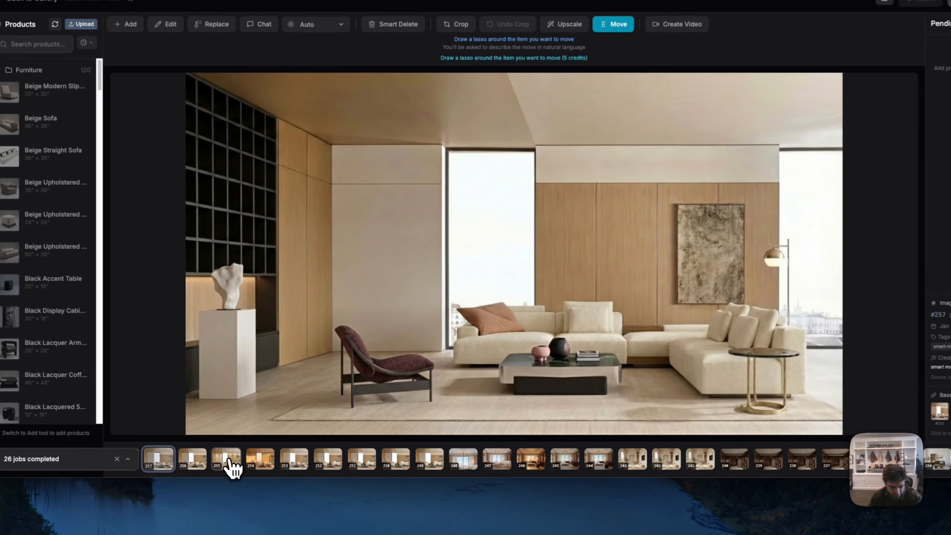
{"action": "left_click", "coordinate": [248, 457]}
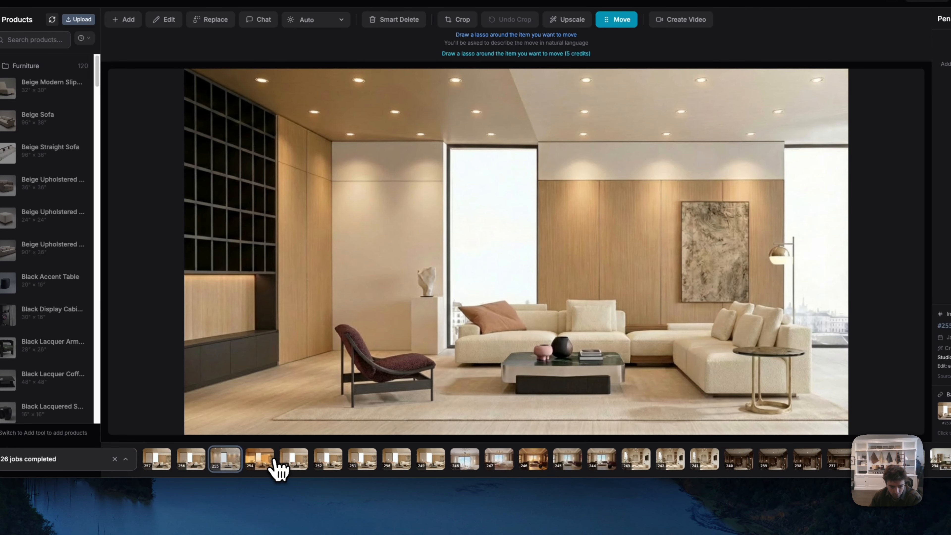
{"action": "left_click", "coordinate": [267, 462]}
- Create a 16:9 video of generation #253 with the prompt "very slow pan, time lapse from day to night" and return to the original image
{"action": "left_click", "coordinate": [293, 464]}
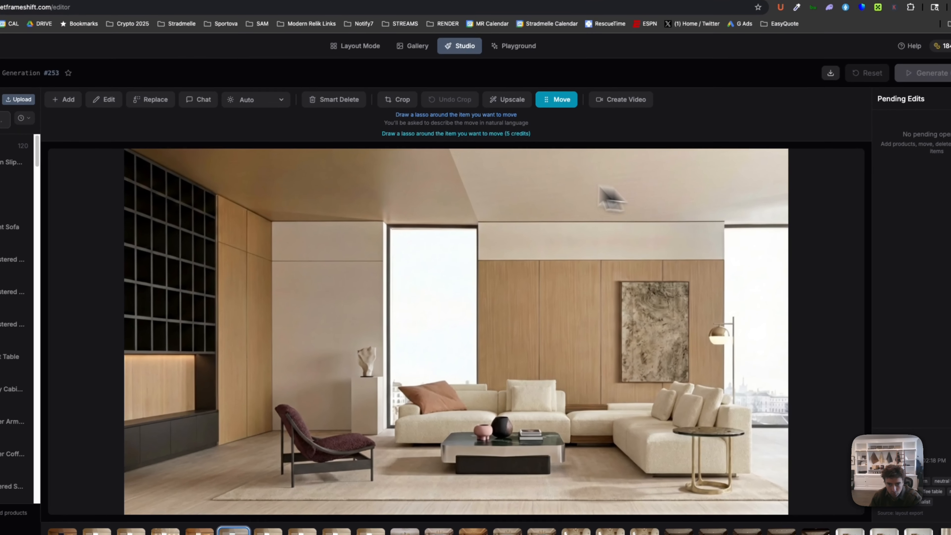
{"action": "left_click", "coordinate": [679, 21]}
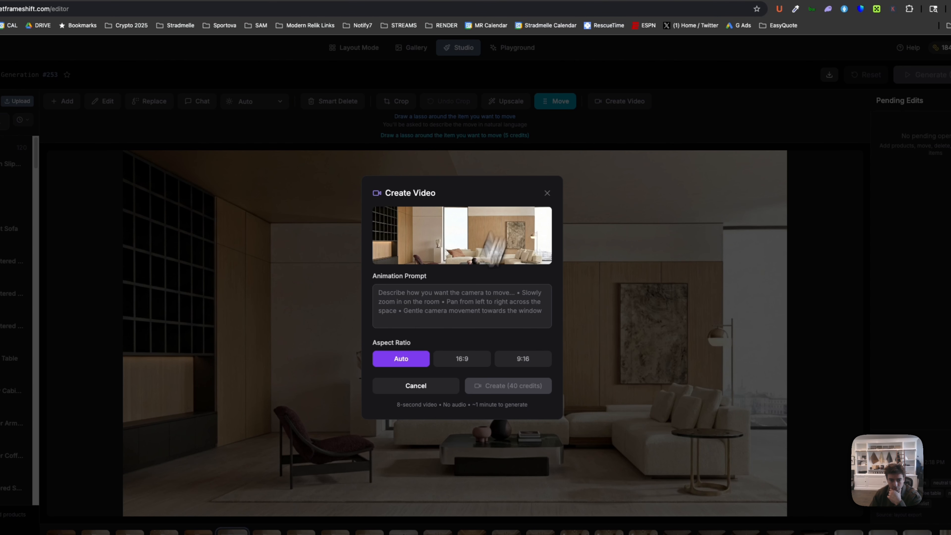
{"action": "left_click", "coordinate": [466, 362]}
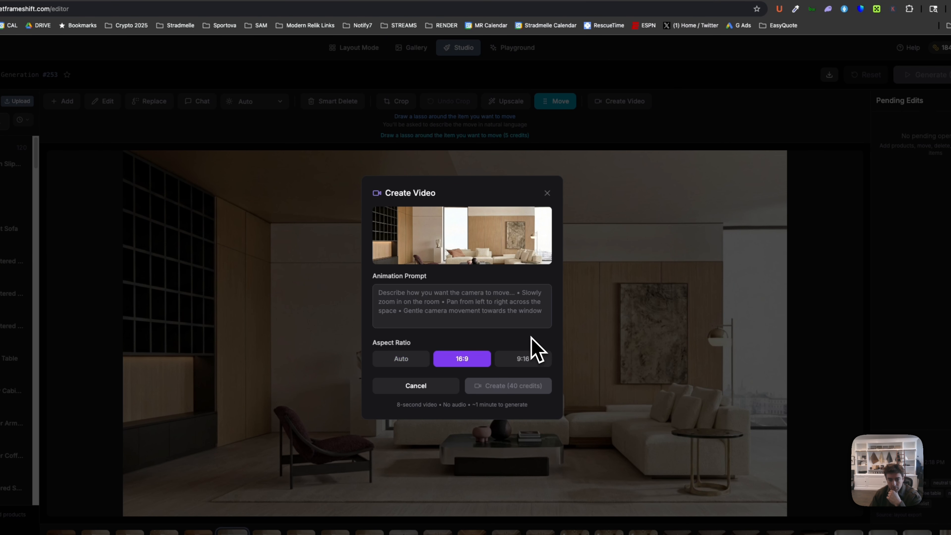
{"action": "left_click", "coordinate": [424, 300]}
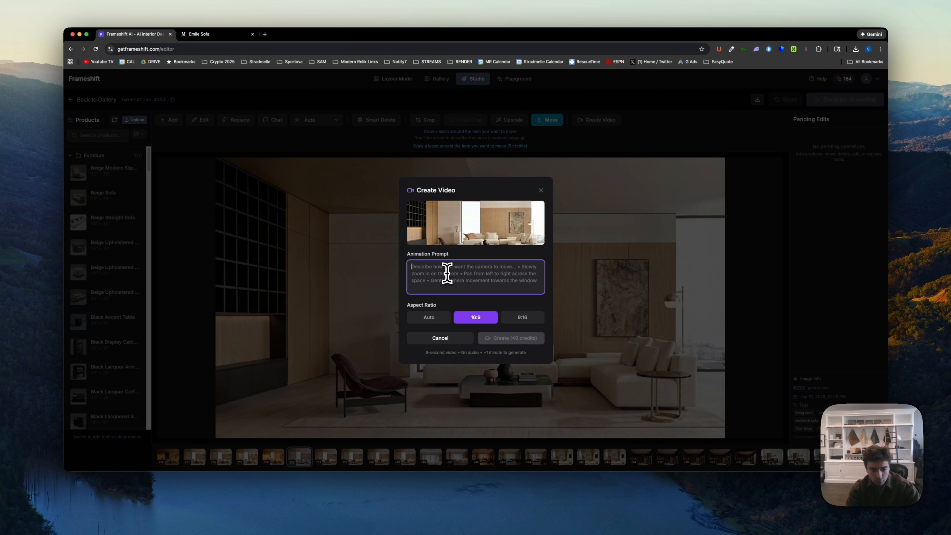
{"action": "type", "text": "super"}
{"action": "key", "text": "BackSpace"}
{"action": "key", "text": "BackSpace"}
{"action": "key", "text": "BackSpace"}
{"action": "key", "text": "BackSpace"}
{"action": "key", "text": "BackSpace"}
{"action": "type", "text": "very slow pan, time lapse from day to night"}
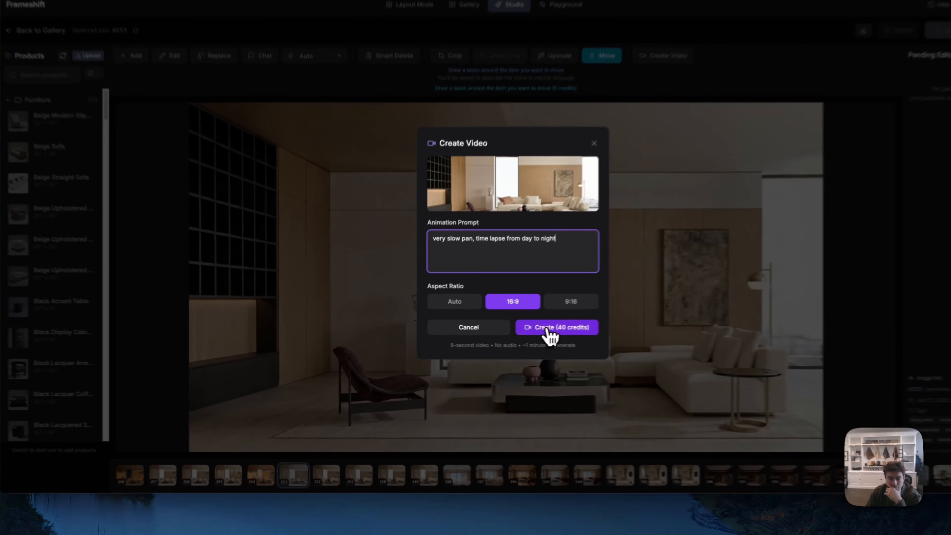
{"action": "left_click", "coordinate": [500, 338]}
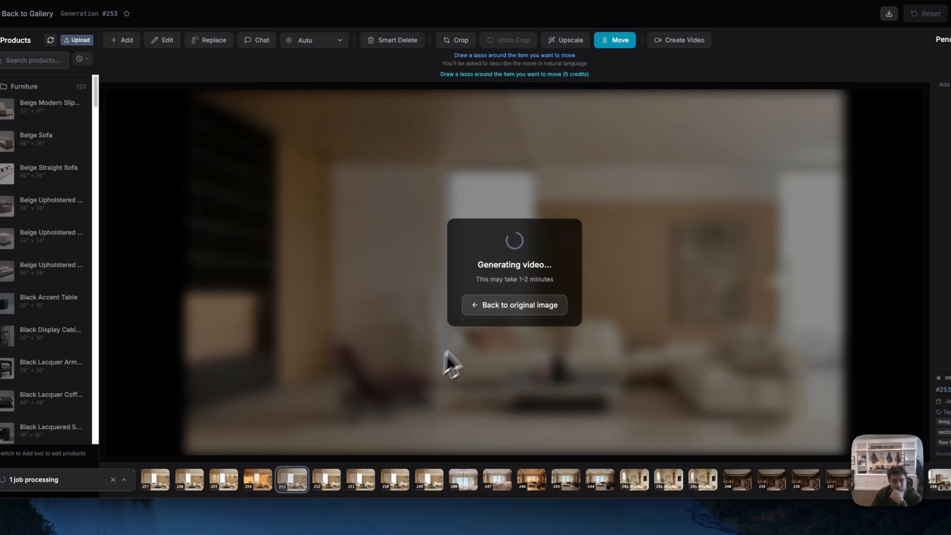
{"action": "left_click", "coordinate": [487, 305]}
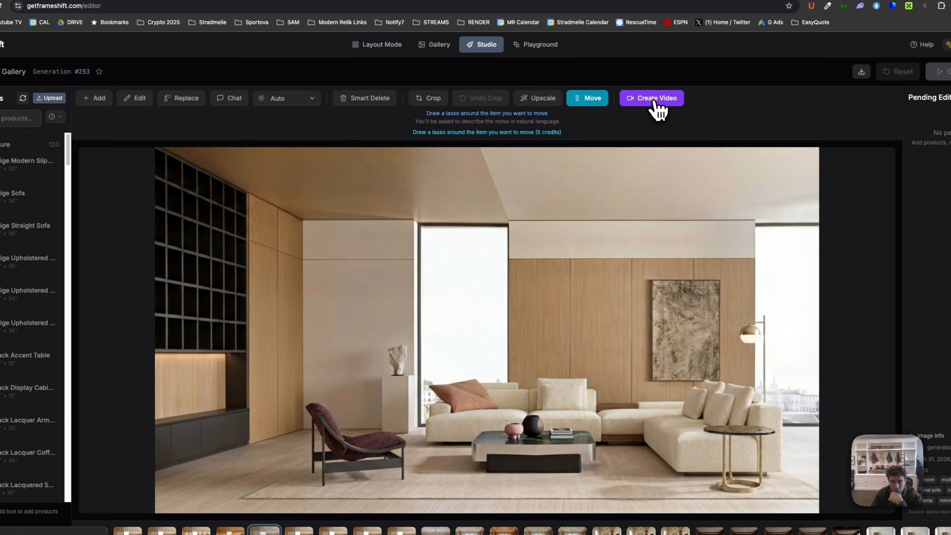
- Create another 16:9 video of generation #253 prompted "stationary camera, stylish woman walks in and sits on couch" and return to the original image
{"action": "left_click", "coordinate": [657, 96]}
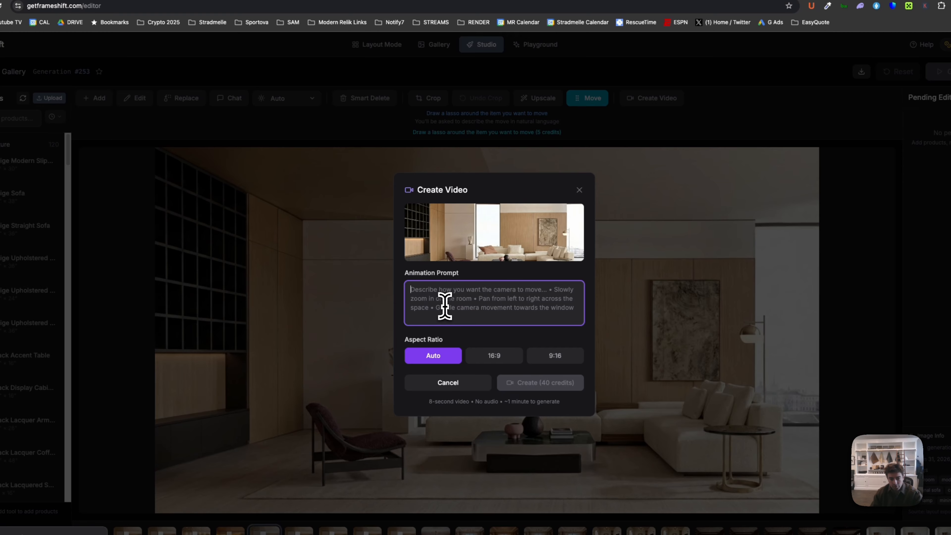
{"action": "left_click", "coordinate": [494, 355]}
{"action": "left_click", "coordinate": [486, 288]}
{"action": "type", "text": "stati"}
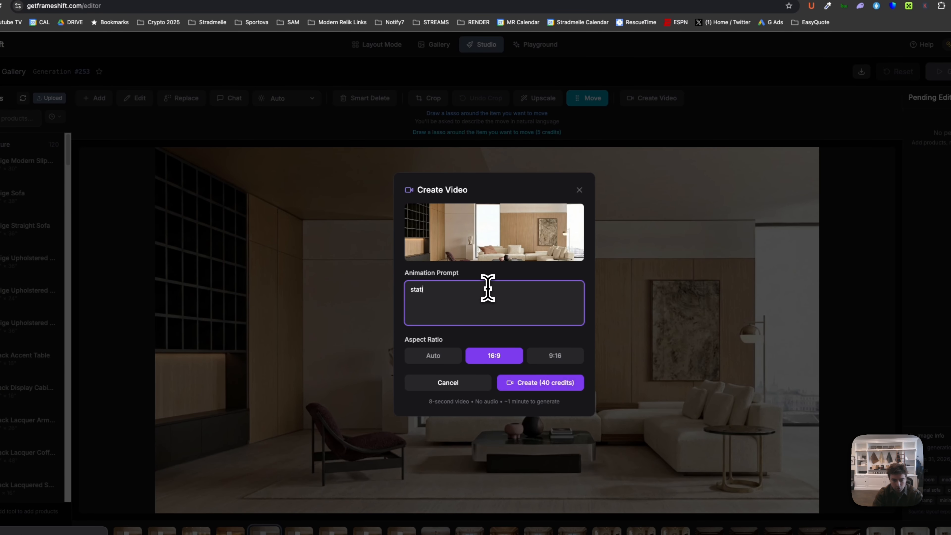
{"action": "type", "text": "onary camera, stylish woman walks in and sits on couch"}
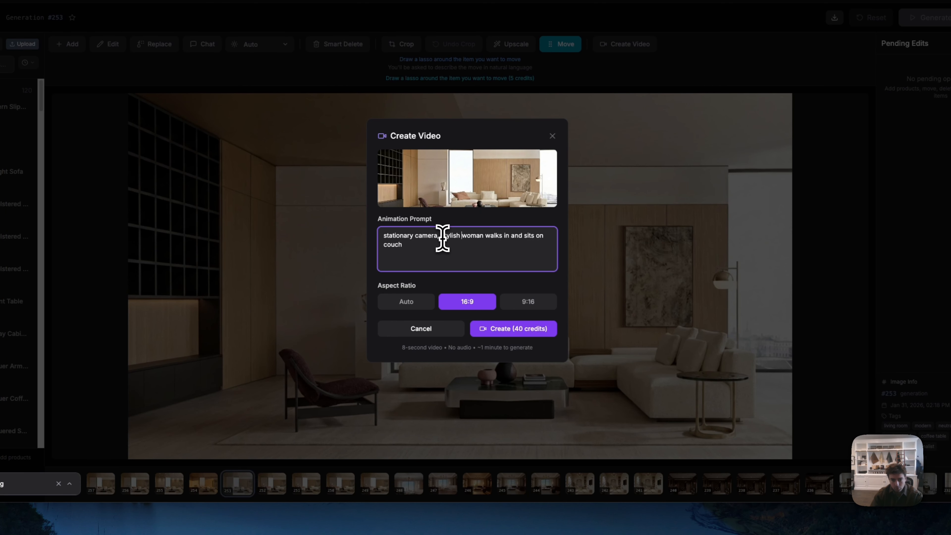
{"action": "left_click", "coordinate": [507, 328]}
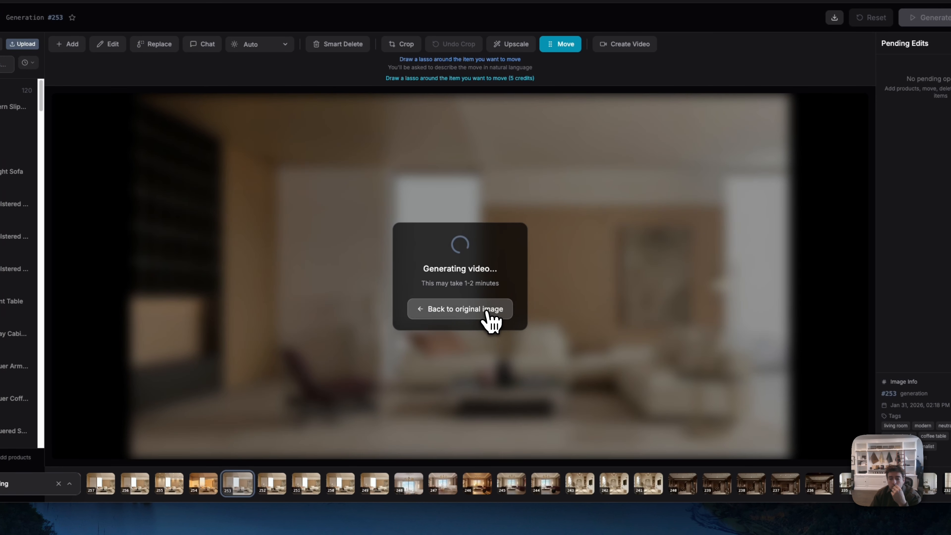
{"action": "left_click", "coordinate": [489, 310]}
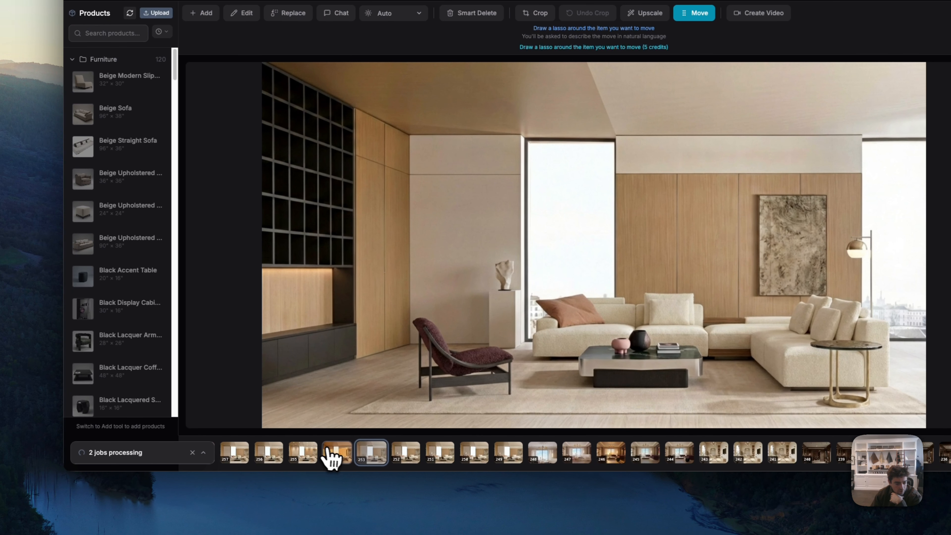
- Review the golden hour, original, recessed-lighting, chair-removed and night versions of the living room one after another
{"action": "left_click", "coordinate": [336, 455]}
{"action": "key", "text": "Right"}
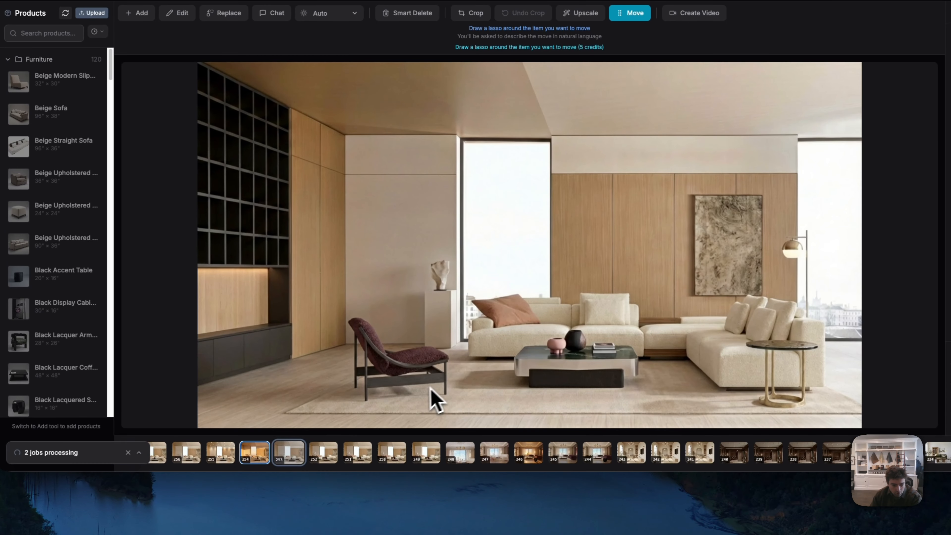
{"action": "left_click", "coordinate": [254, 453]}
{"action": "left_click", "coordinate": [289, 453]}
{"action": "left_click", "coordinate": [242, 464]}
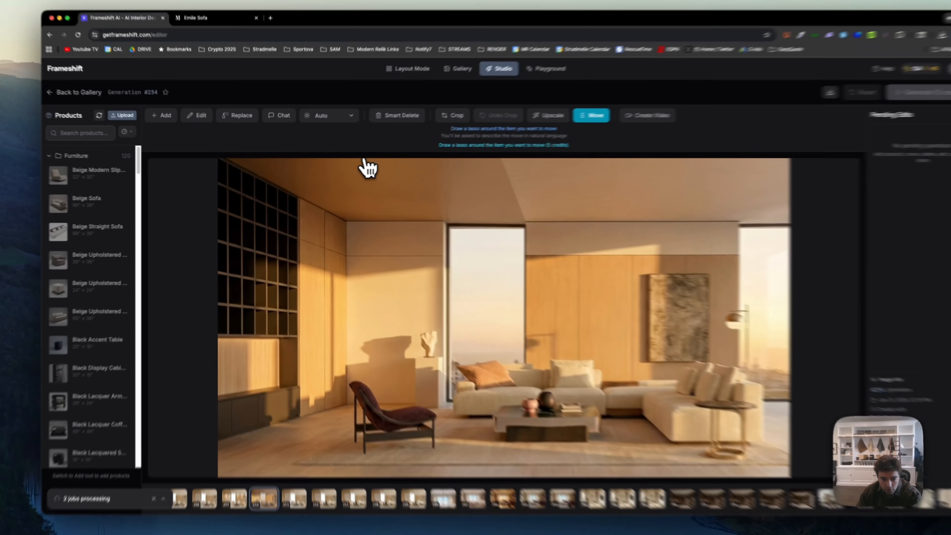
{"action": "key", "text": "Left"}
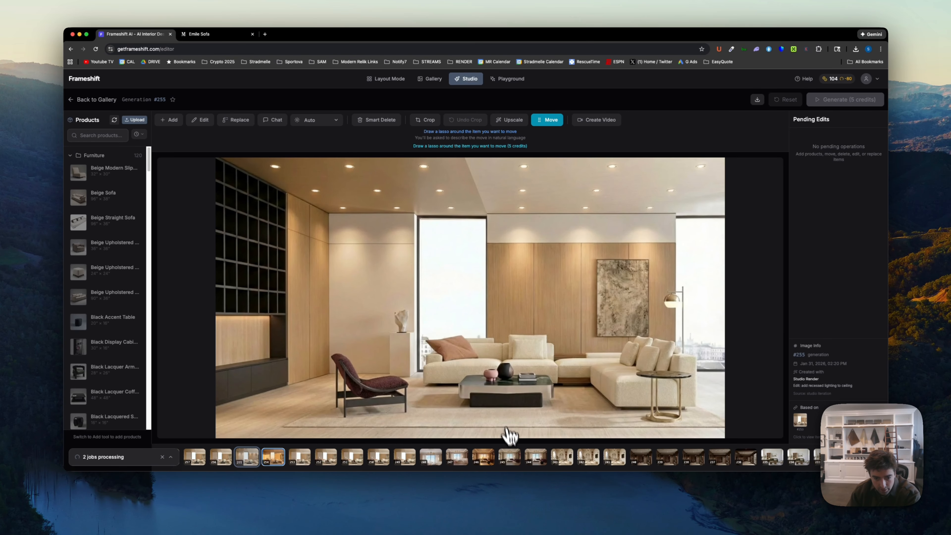
{"action": "key", "text": "Left"}
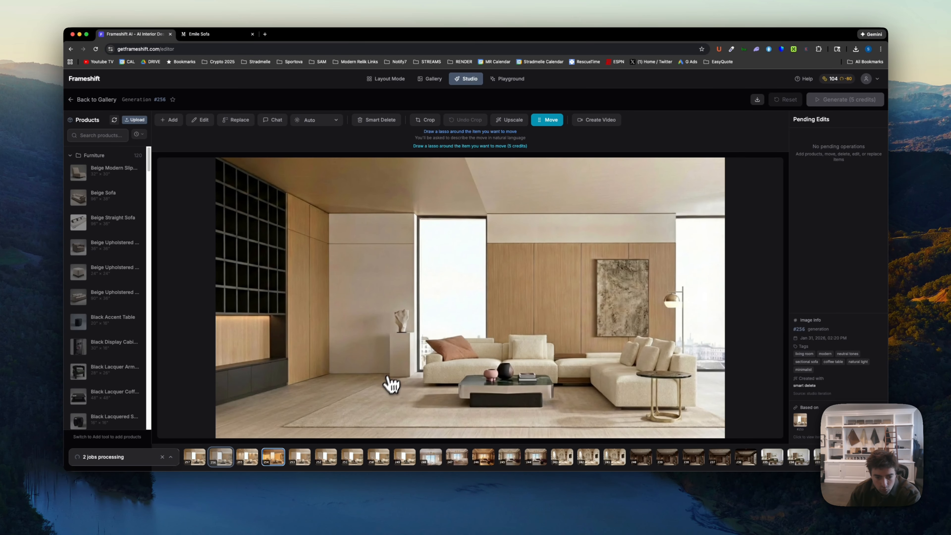
{"action": "key", "text": "Right"}
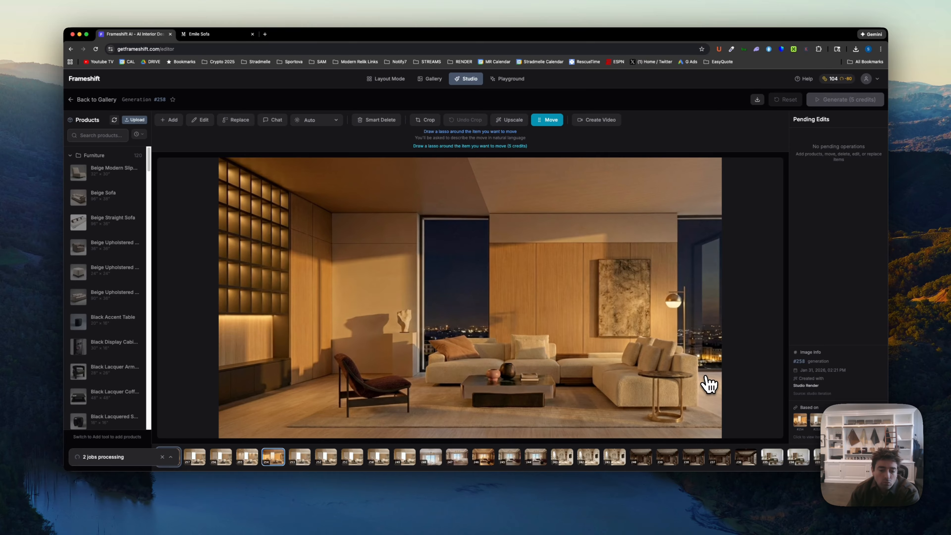
{"action": "key", "text": "Right"}
{"action": "key", "text": "Left"}
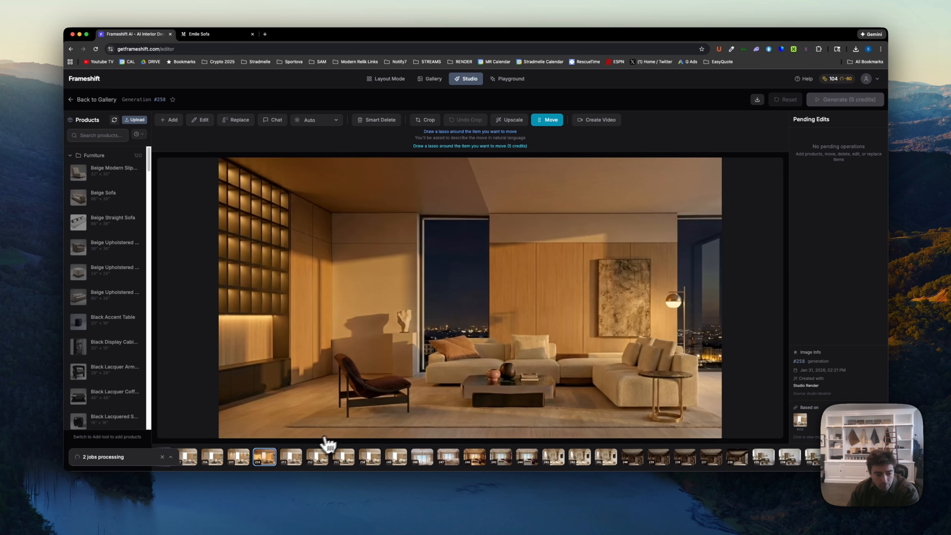
- Open the finished video #259 from the Gallery for viewing in the Studio
{"action": "left_click", "coordinate": [429, 80]}
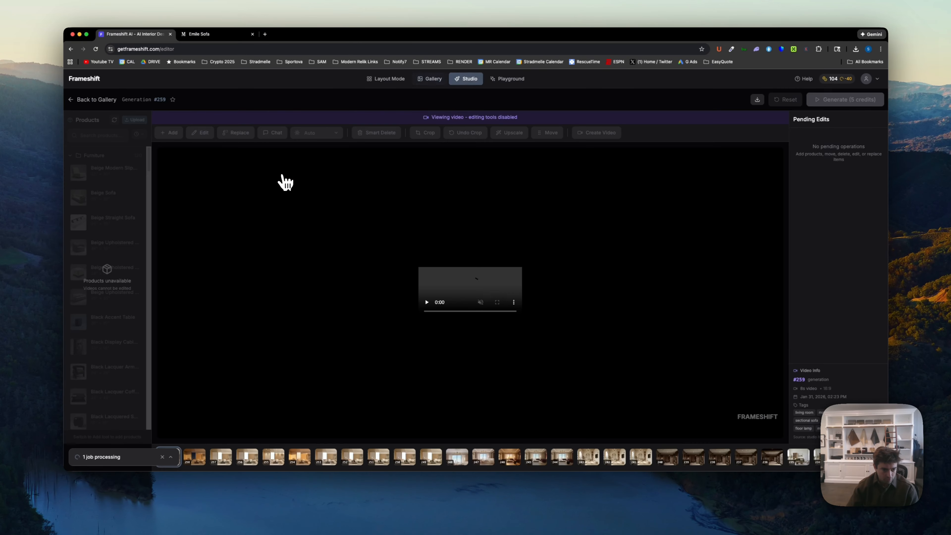
{"action": "left_click", "coordinate": [286, 183]}
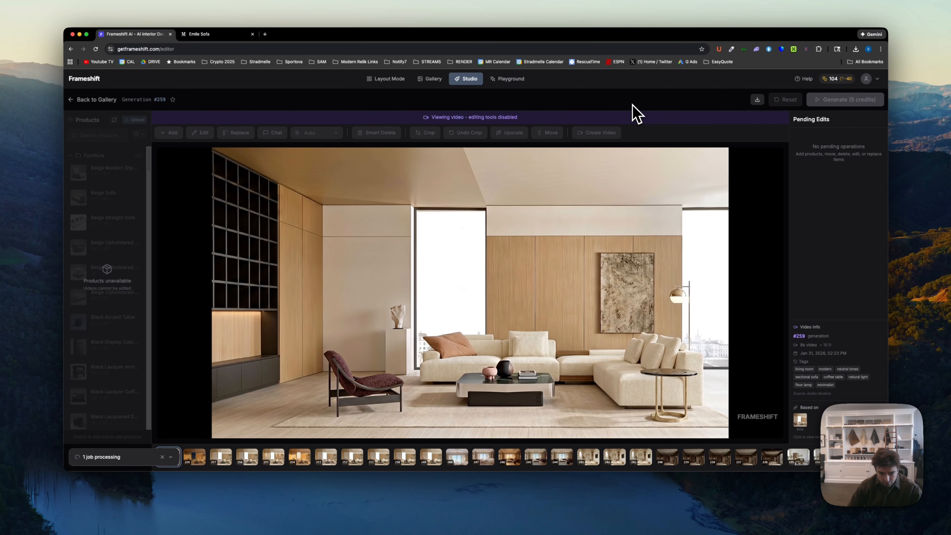
- Play and pause the day-to-night video #259 to review its footage and return to the Gallery
{"action": "left_click", "coordinate": [301, 260]}
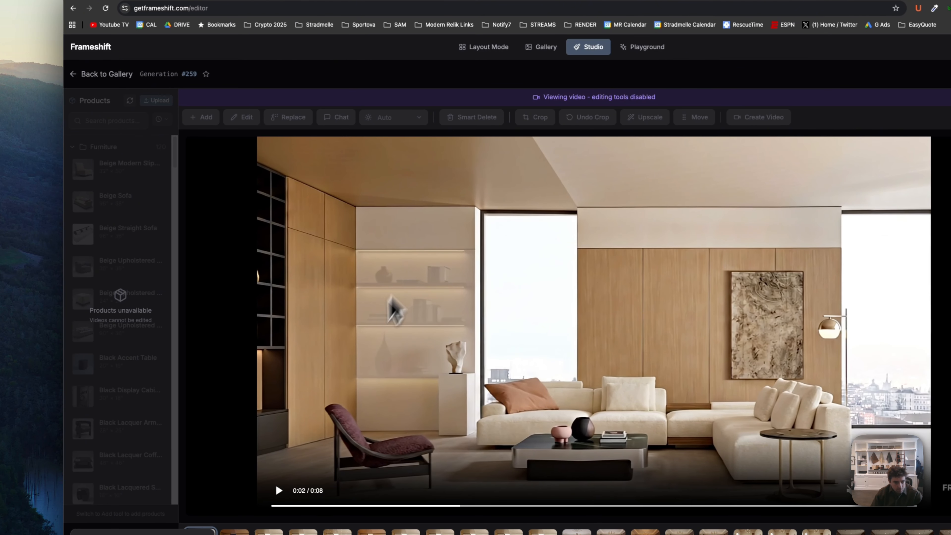
{"action": "left_click", "coordinate": [390, 299]}
{"action": "left_click", "coordinate": [528, 291]}
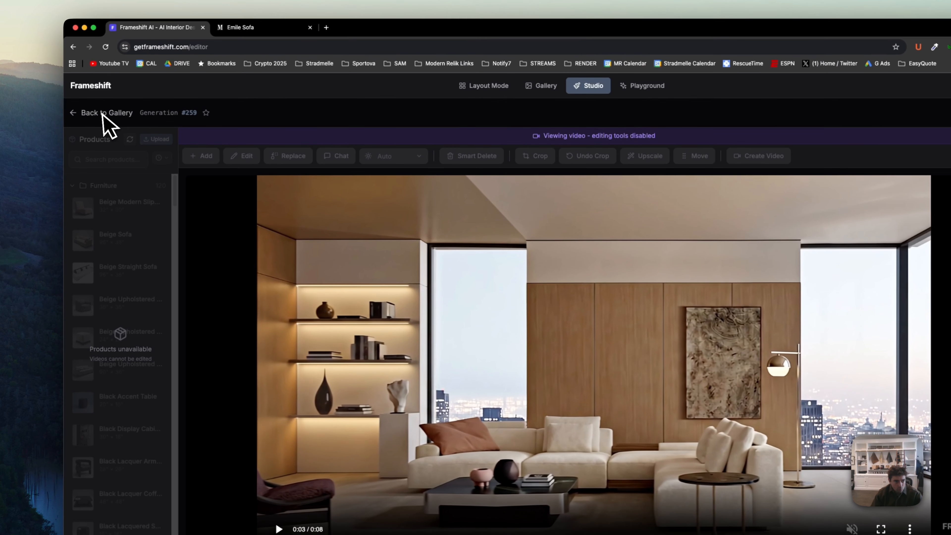
{"action": "left_click", "coordinate": [107, 113]}
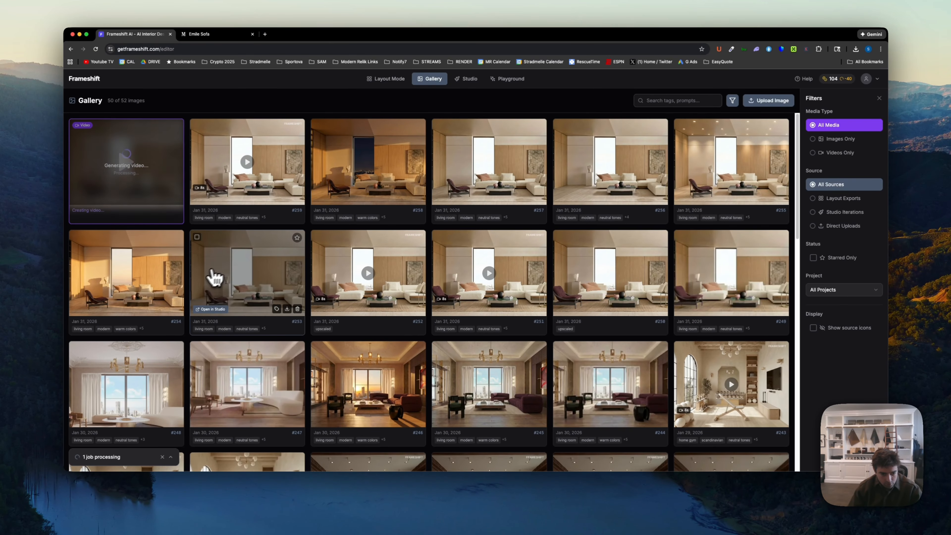
- View the earlier living room videos #252 and #251 one after the other and return to the Gallery
{"action": "left_click", "coordinate": [410, 280]}
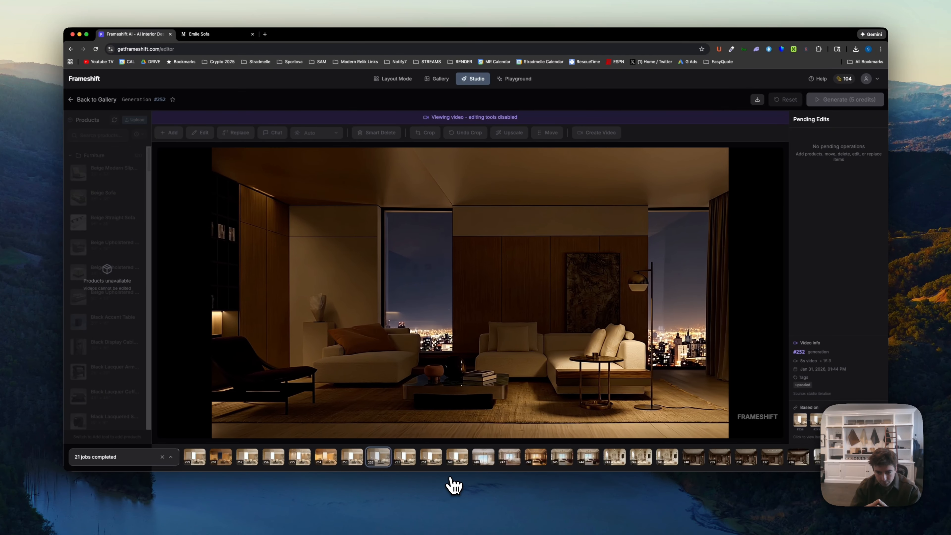
{"action": "key", "text": "Right"}
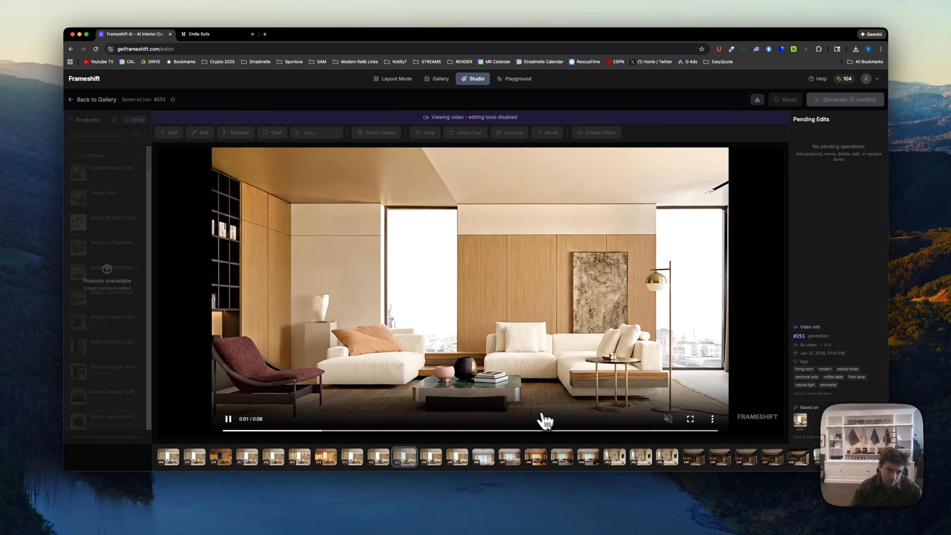
{"action": "left_click", "coordinate": [437, 80]}
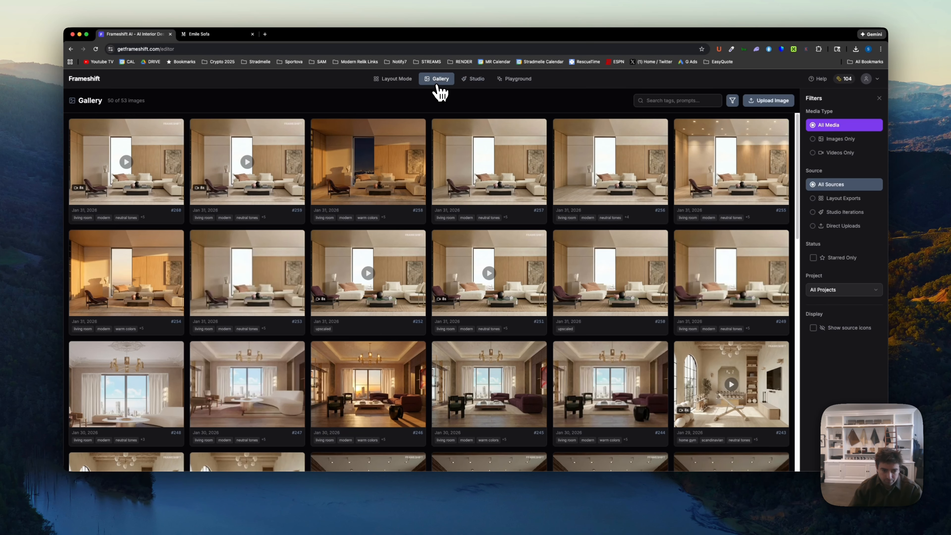
- Watch video #260 of the woman walking in, pause it when she is seated, and return to the Gallery
{"action": "left_click", "coordinate": [151, 183]}
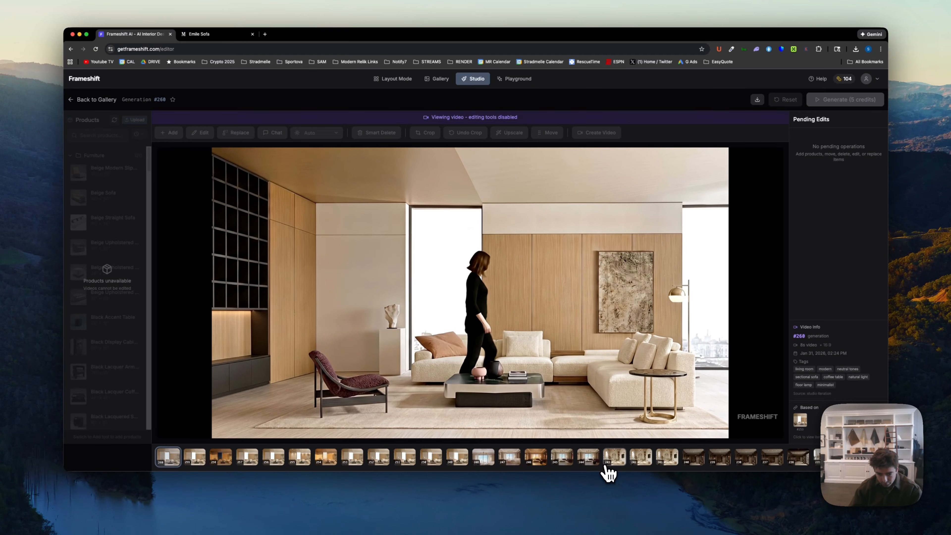
{"action": "left_click", "coordinate": [567, 348]}
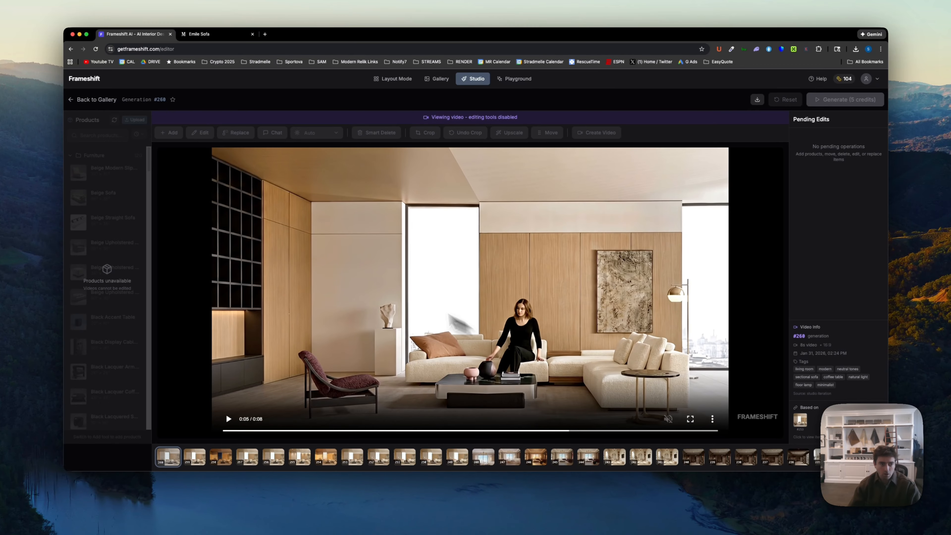
{"action": "left_click", "coordinate": [91, 100]}
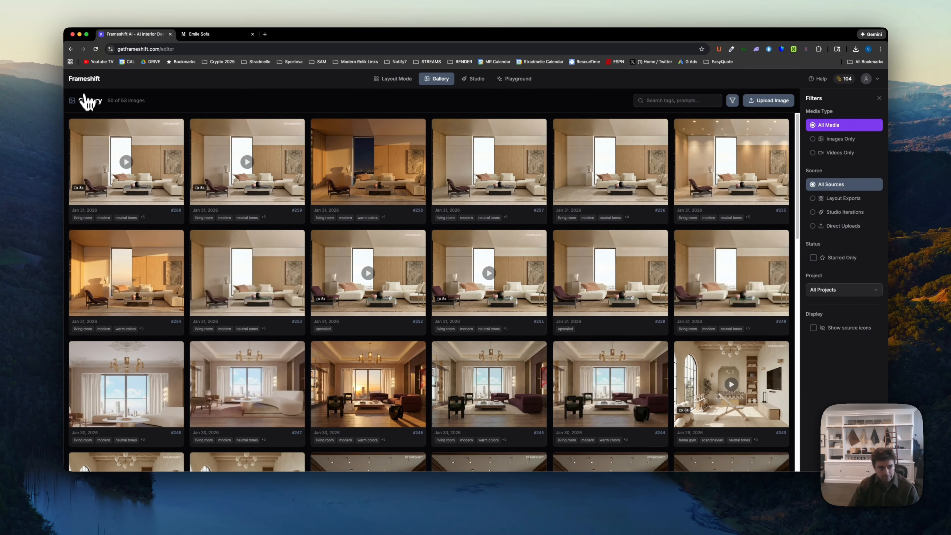
- Return to the Molteni 2 room layout, and go from there to the homepage at getframeshift.com
{"action": "left_click", "coordinate": [391, 79]}
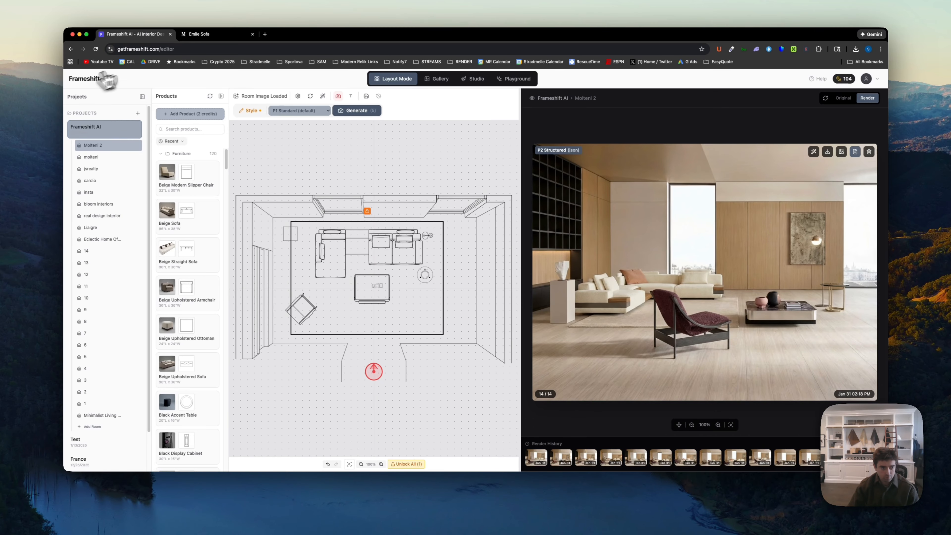
{"action": "left_click", "coordinate": [170, 50]}
{"action": "key", "text": "BackSpace"}
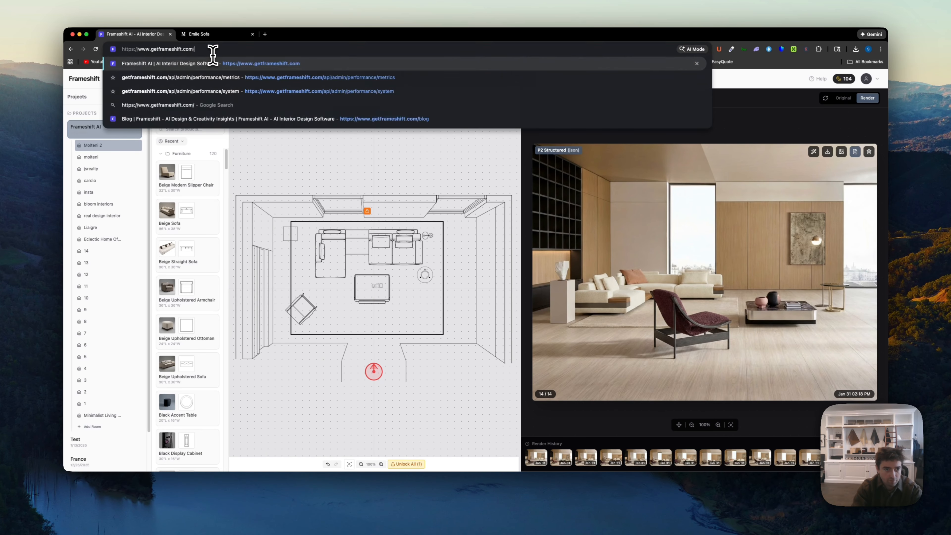
{"action": "key", "text": "Return"}
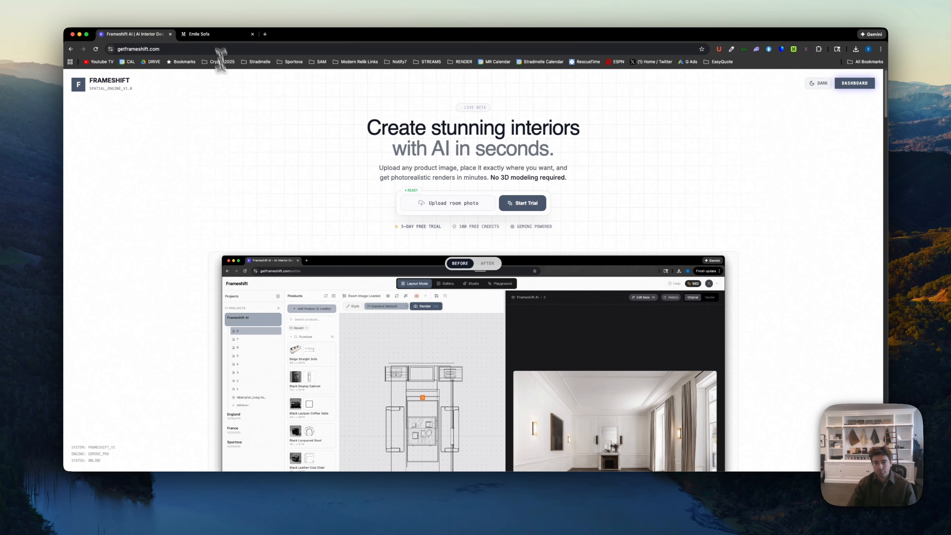
- Look over the homepage's headline about creating interiors with AI and continue to the transformation gallery
{"action": "scroll", "coordinate": [268, 320], "scroll_direction": "down", "scroll_amount": 6}
{"action": "scroll", "coordinate": [258, 326], "scroll_direction": "up", "scroll_amount": 6}
{"action": "left_click_drag", "start_coordinate": [591, 147], "coordinate": [414, 129]}
{"action": "left_click", "coordinate": [591, 147]}
{"action": "scroll", "coordinate": [449, 262], "scroll_direction": "down", "scroll_amount": 10}
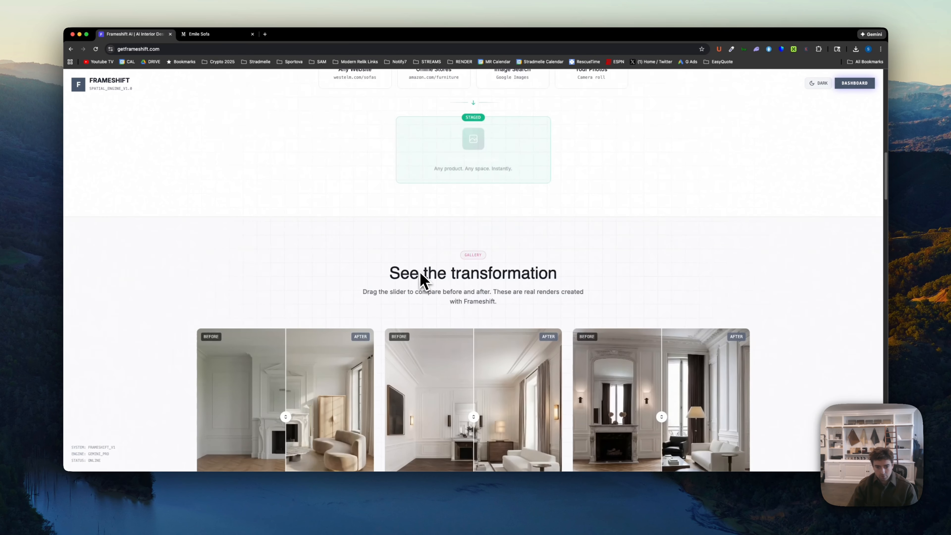
- Slide all three before-and-after comparisons in the transformation gallery to reveal most of the furnished renders
{"action": "scroll", "coordinate": [452, 336], "scroll_direction": "down", "scroll_amount": 8}
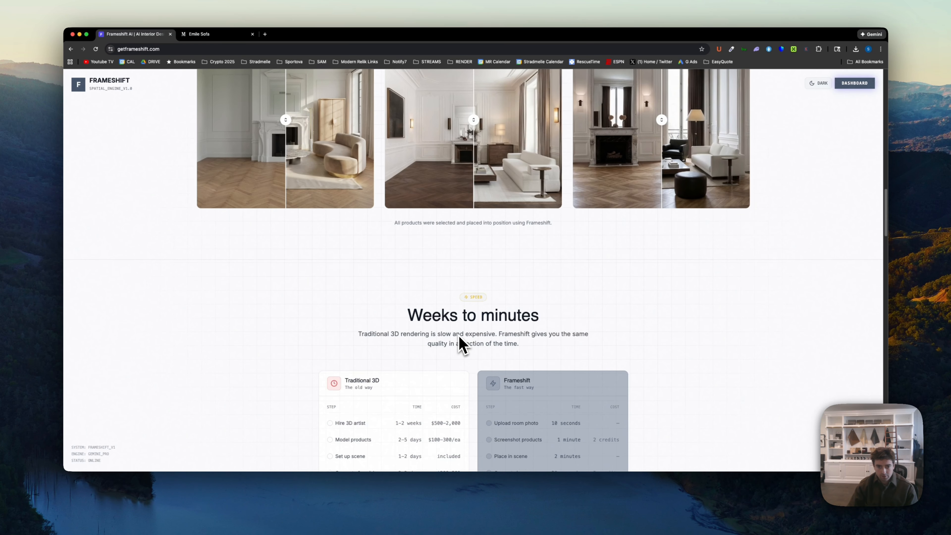
{"action": "scroll", "coordinate": [461, 344], "scroll_direction": "up", "scroll_amount": 7}
{"action": "scroll", "coordinate": [479, 319], "scroll_direction": "down", "scroll_amount": 2}
{"action": "left_click_drag", "start_coordinate": [477, 318], "coordinate": [406, 313]}
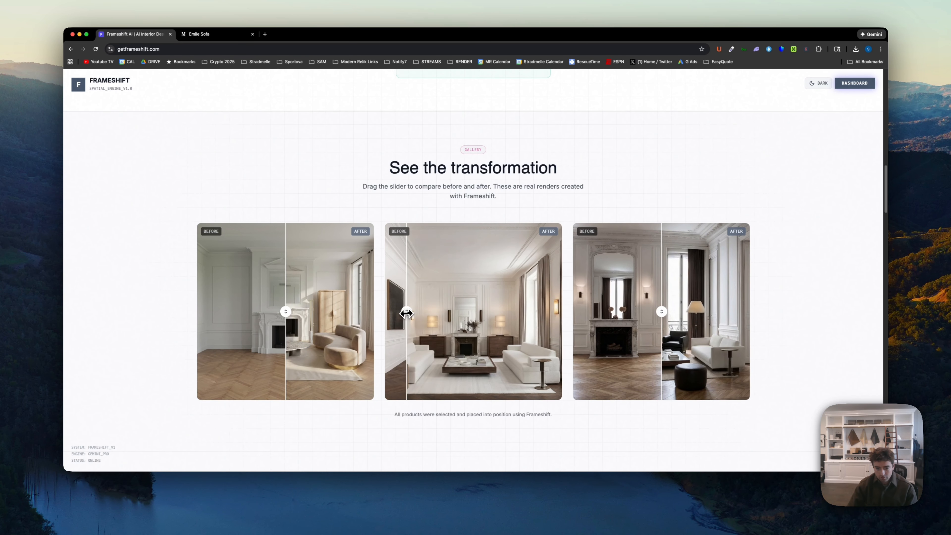
{"action": "left_click_drag", "start_coordinate": [660, 319], "coordinate": [581, 319]}
{"action": "left_click_drag", "start_coordinate": [290, 318], "coordinate": [210, 320]}
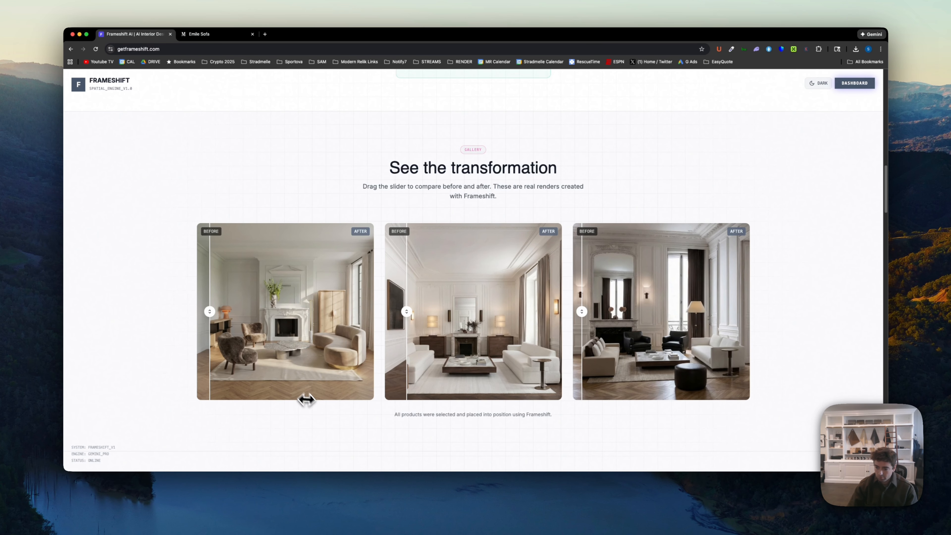
- Examine the homepage's video walkthrough section and the Starter, Pro and Agency pricing plans
{"action": "scroll", "coordinate": [315, 407], "scroll_direction": "down", "scroll_amount": 10}
{"action": "scroll", "coordinate": [315, 407], "scroll_direction": "down", "scroll_amount": 20}
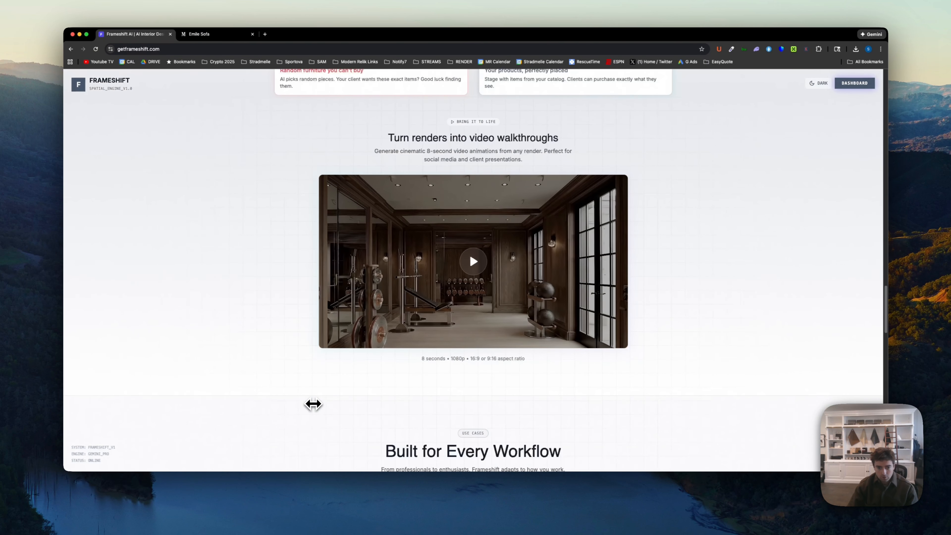
{"action": "scroll", "coordinate": [313, 403], "scroll_direction": "down", "scroll_amount": 5}
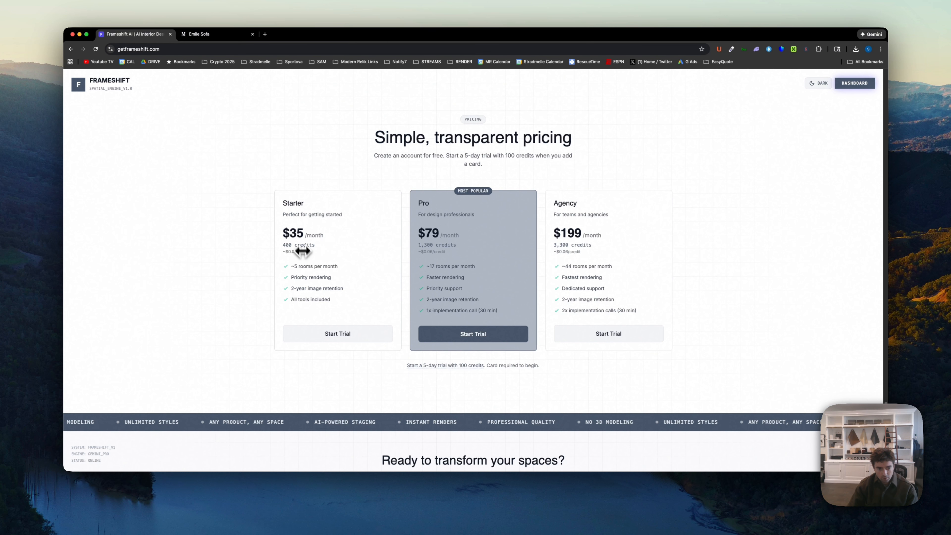
{"action": "left_click_drag", "start_coordinate": [287, 203], "coordinate": [704, 267]}
{"action": "left_click", "coordinate": [704, 267]}
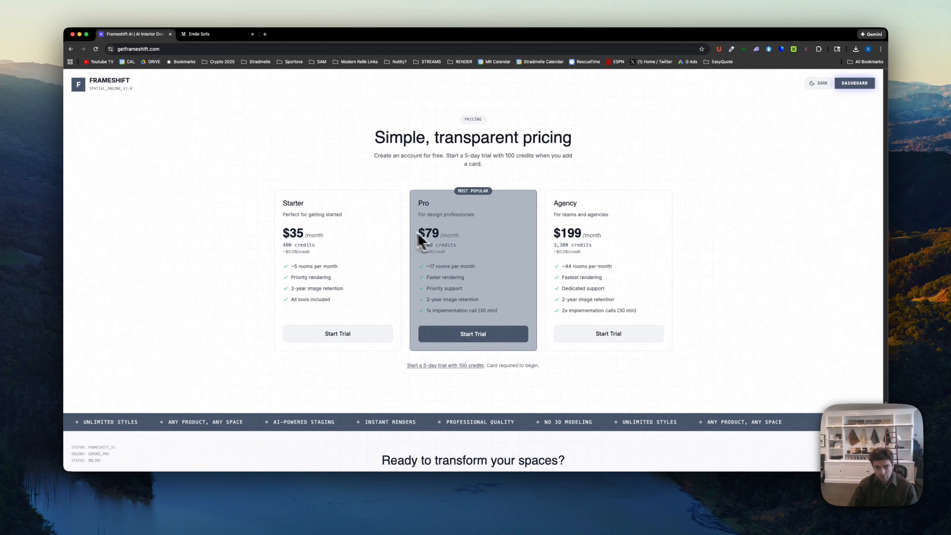